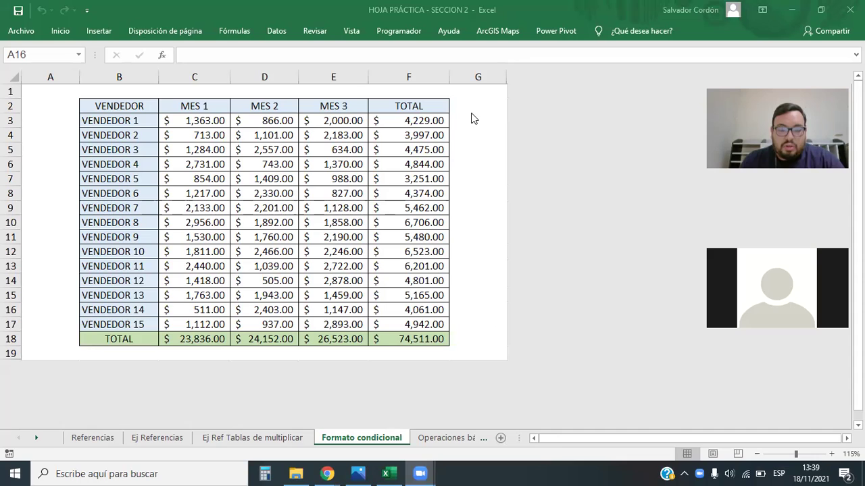
left_click(362, 473)
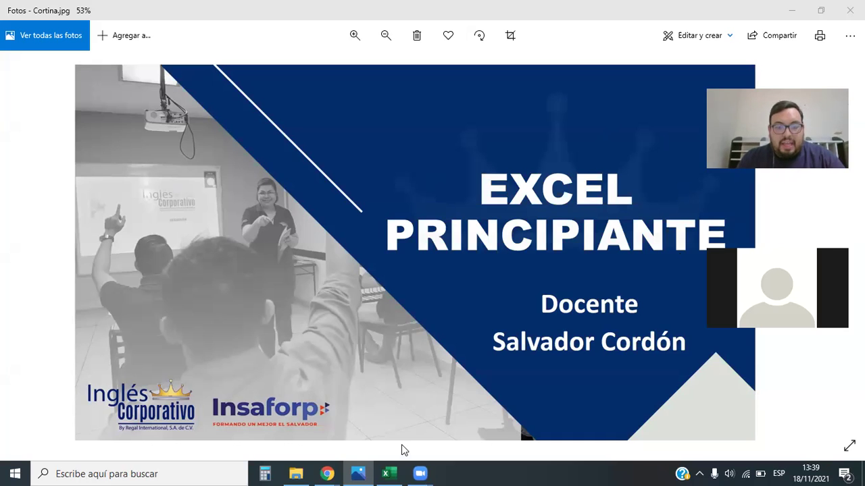
left_click(389, 473)
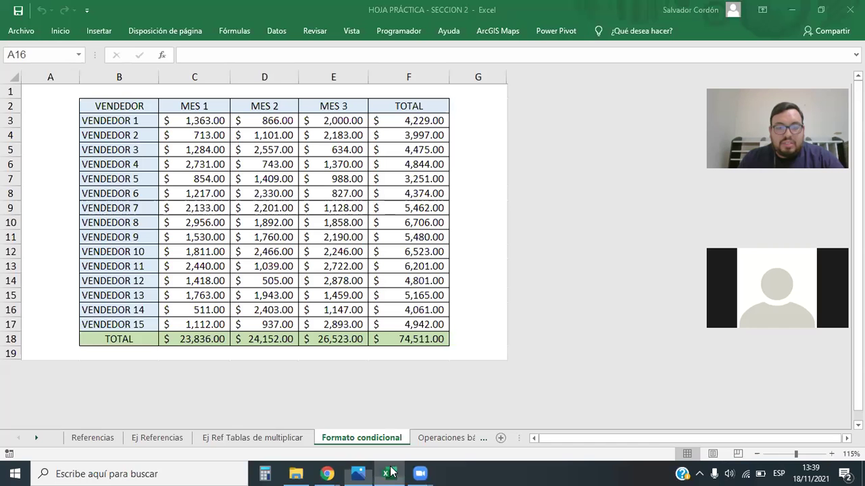
Step: Select the vendor totals in F3:F17 and review the conditional formatting rules for highlighting cells
left_click(330, 124)
left_click(408, 121)
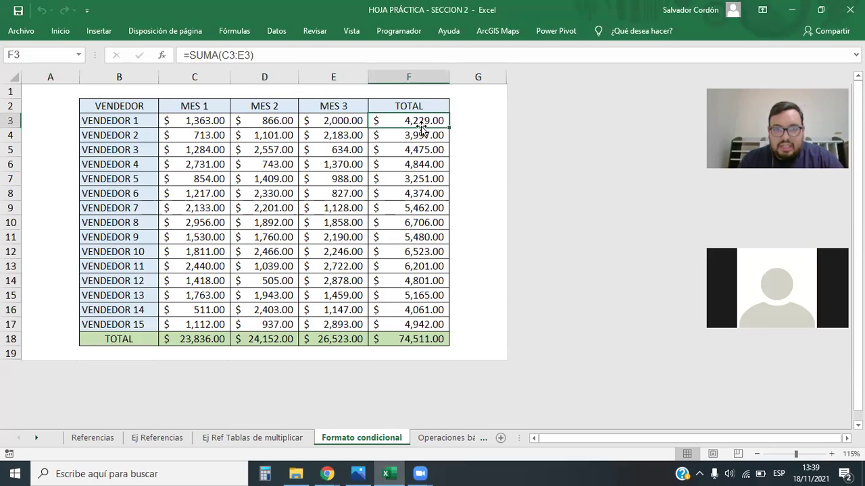
left_click_drag(420, 122, 421, 326)
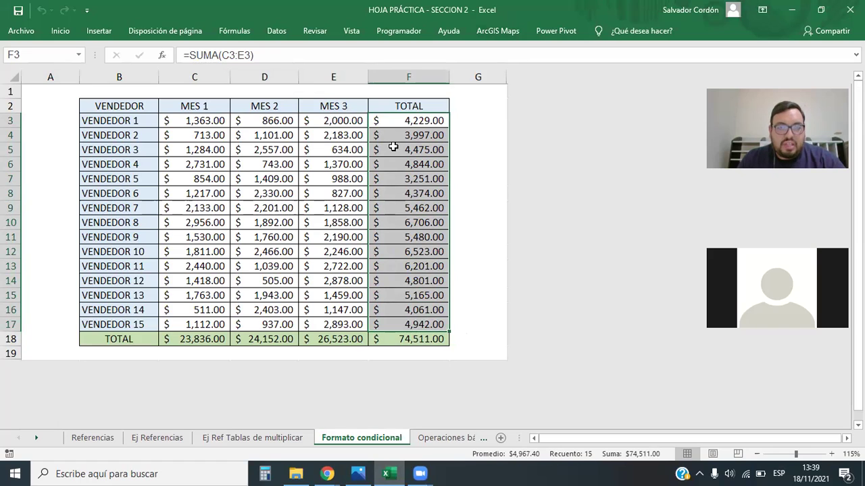
left_click(276, 31)
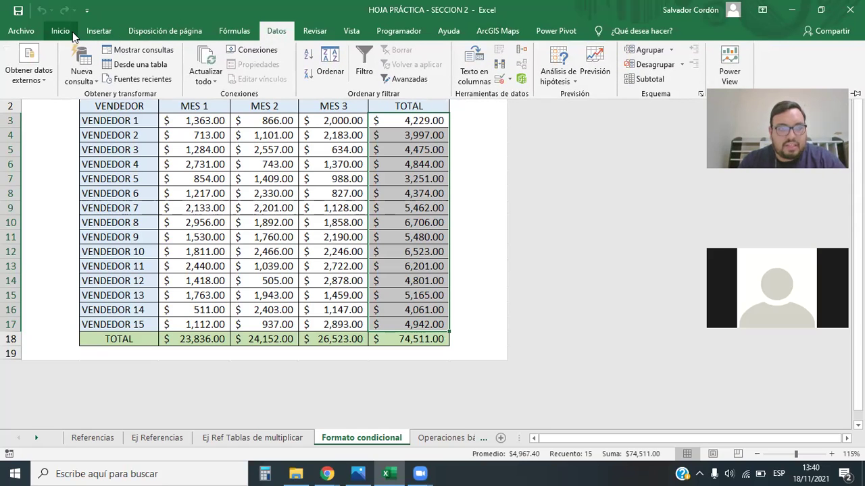
left_click(389, 158)
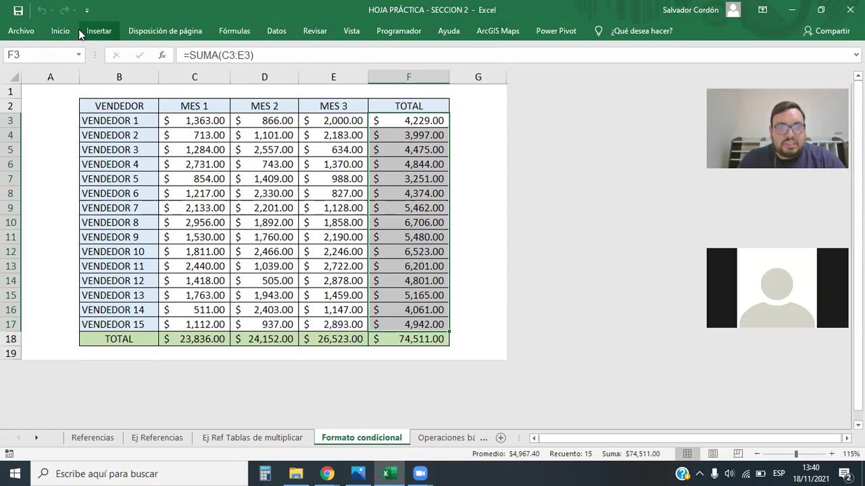
left_click(60, 31)
left_click(424, 68)
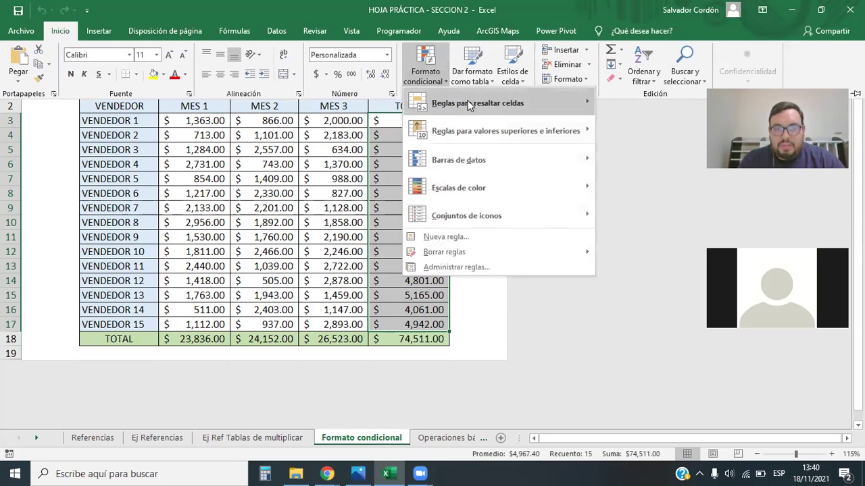
mouse_move(494, 188)
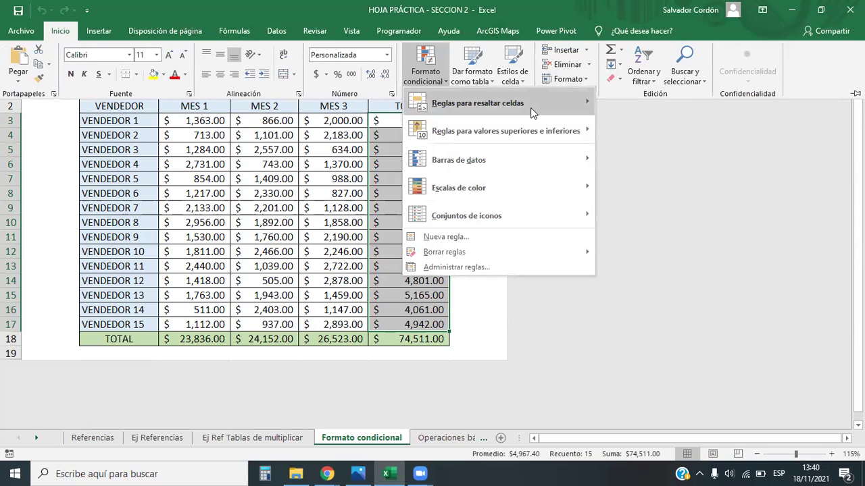
mouse_move(530, 108)
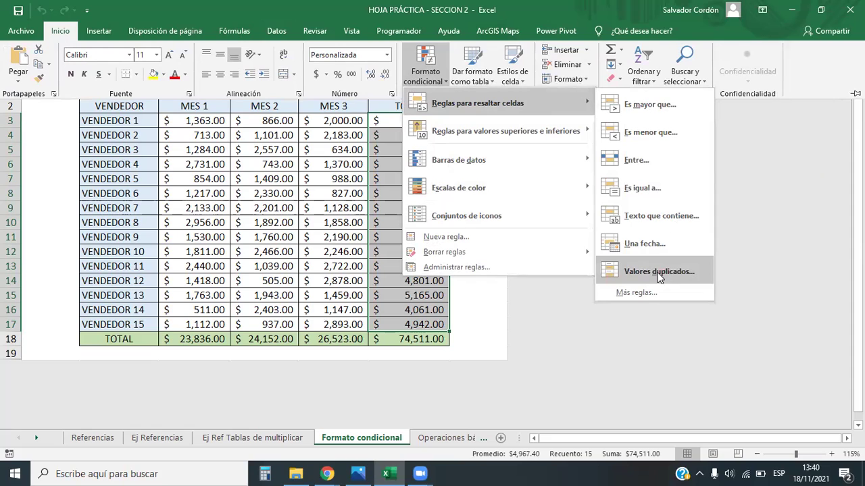
left_click(357, 289)
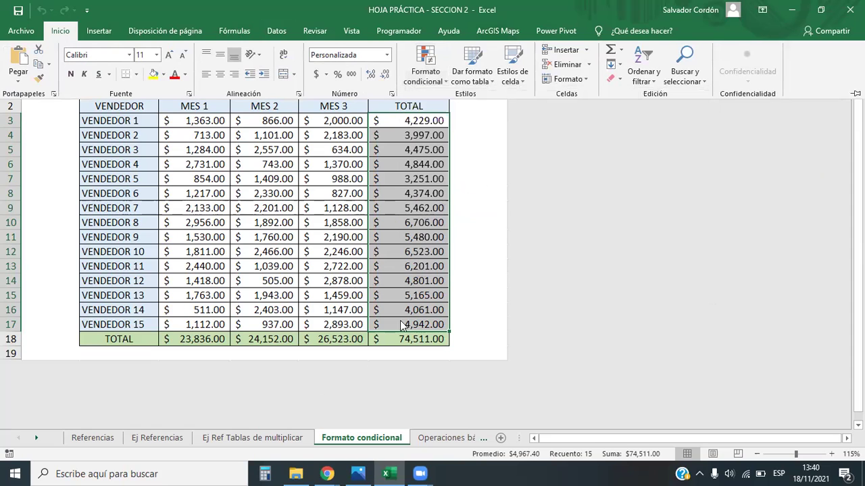
Step: On the Funciones de texto sheet, copy the first name in H7 into cells H11 and H16
left_click(454, 438)
left_click(454, 438)
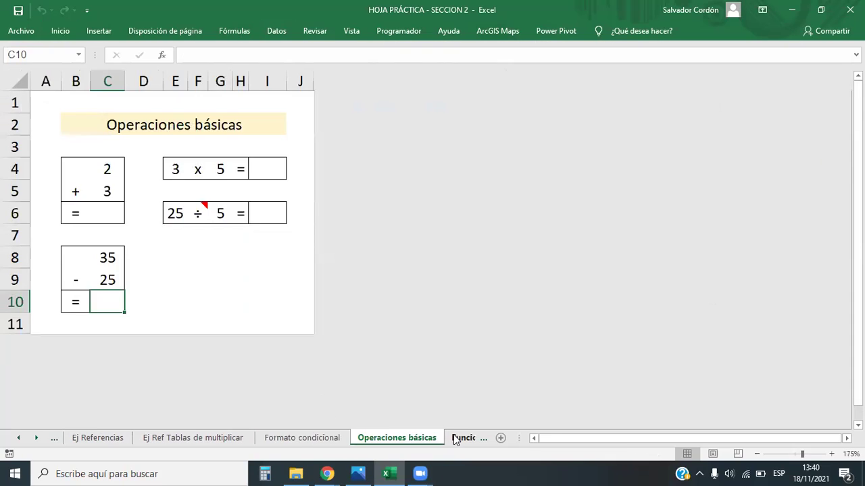
left_click(459, 437)
left_click_drag(544, 171, 534, 378)
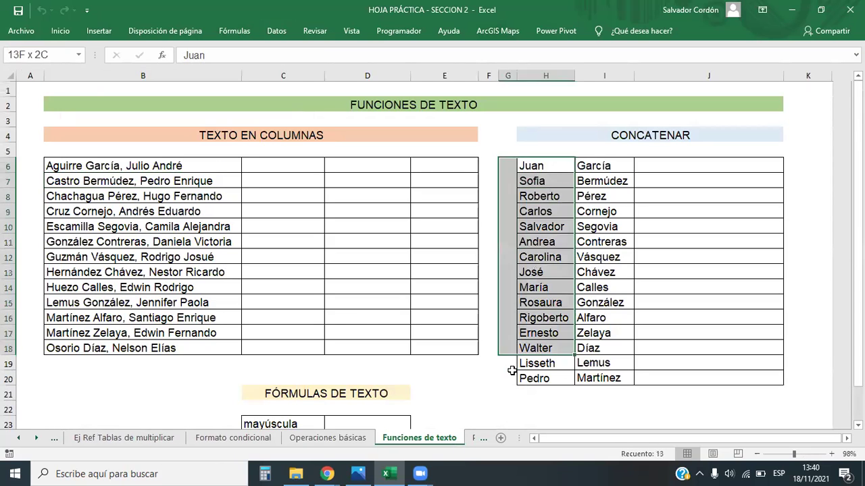
left_click(540, 181)
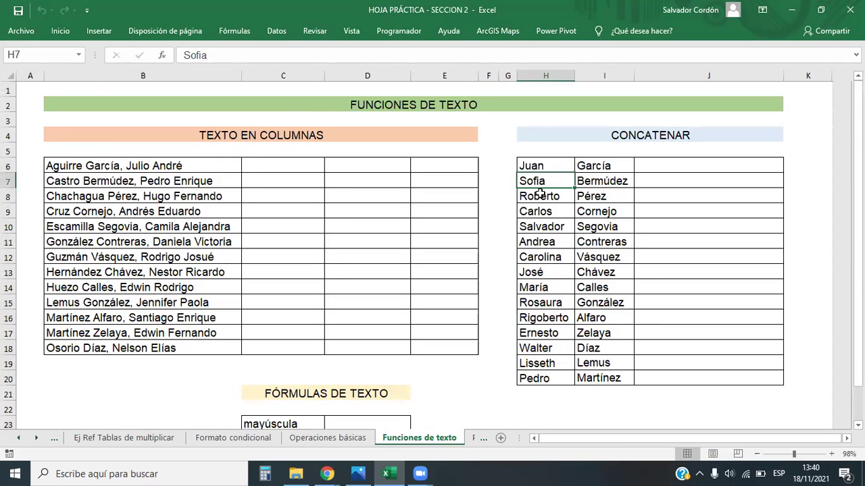
key("ctrl+c")
left_click(543, 243)
key("ctrl+v")
left_click(549, 318)
key("ctrl+v")
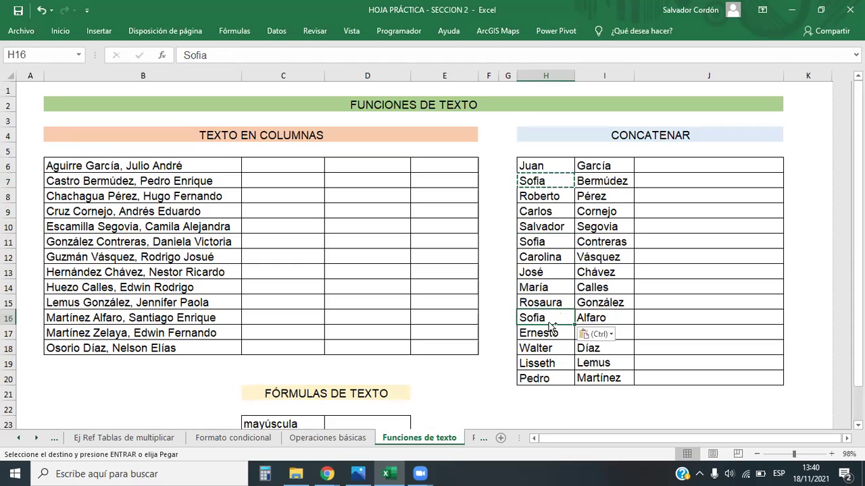
Step: Highlight duplicate values in H6:H20 with conditional formatting, using light red fill with dark red text
left_click(694, 289)
left_click_drag(546, 166, 524, 383)
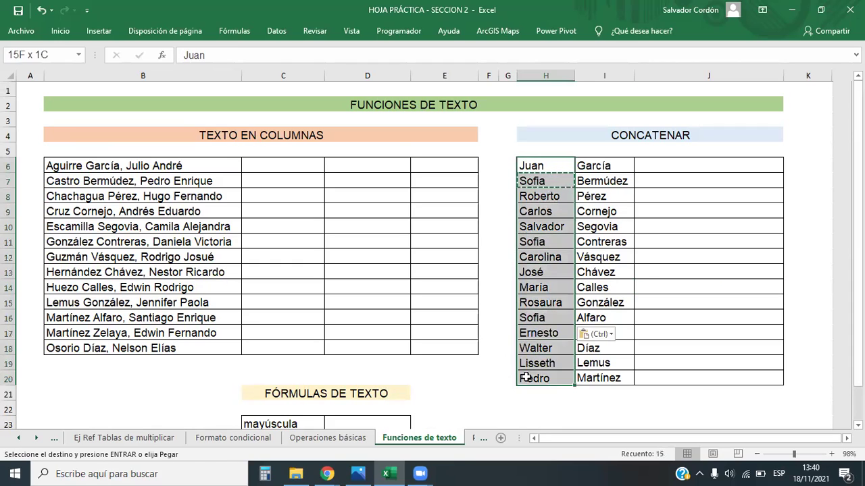
left_click(60, 32)
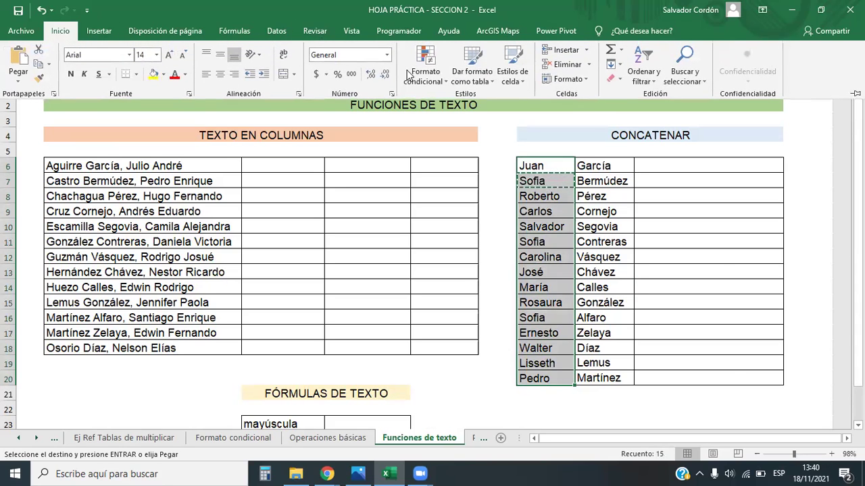
left_click(432, 80)
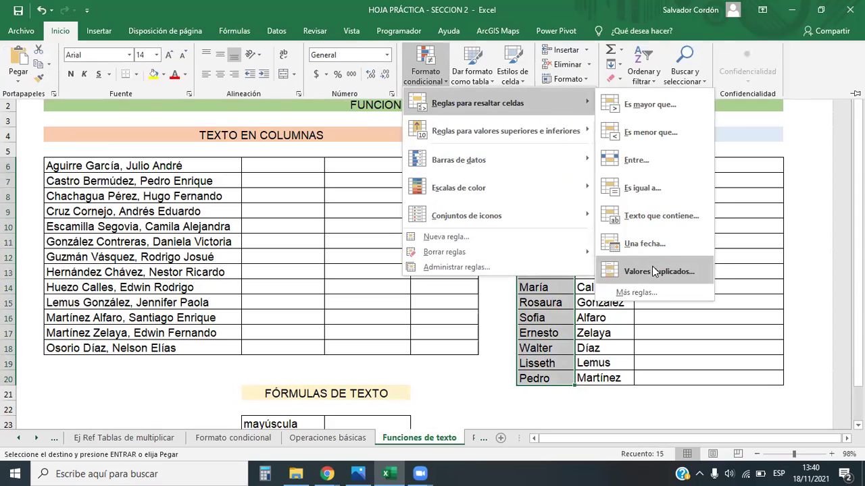
left_click(654, 272)
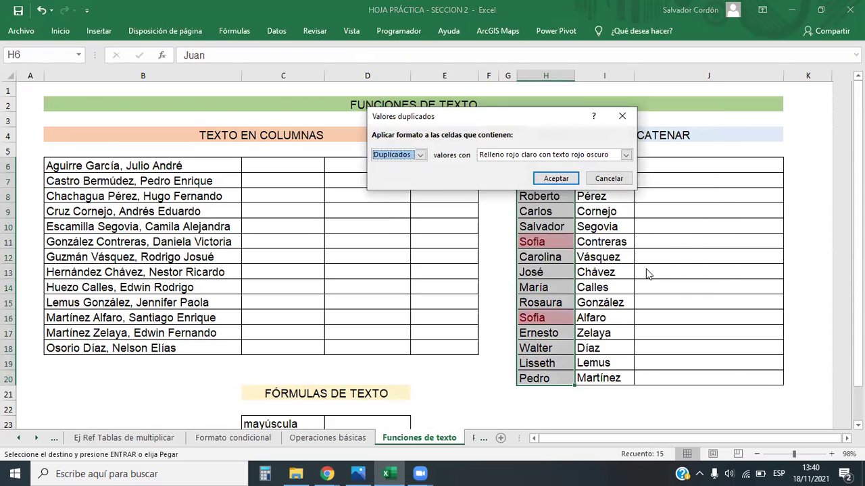
left_click(548, 180)
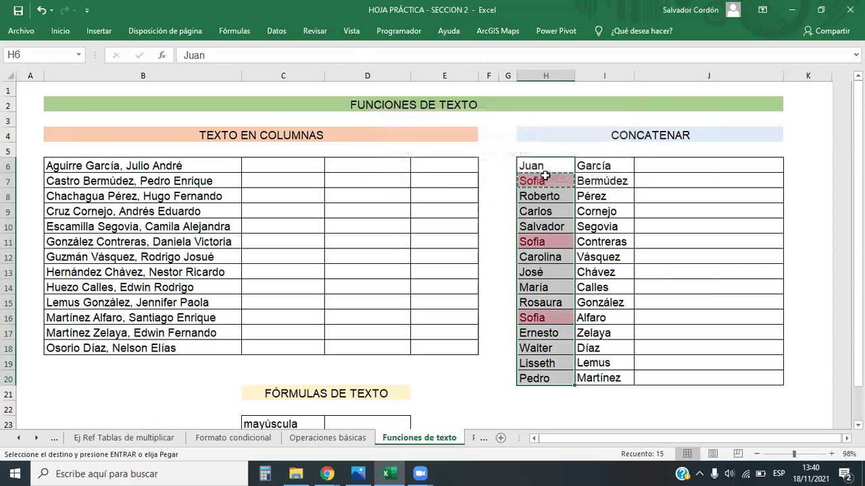
left_click(680, 223)
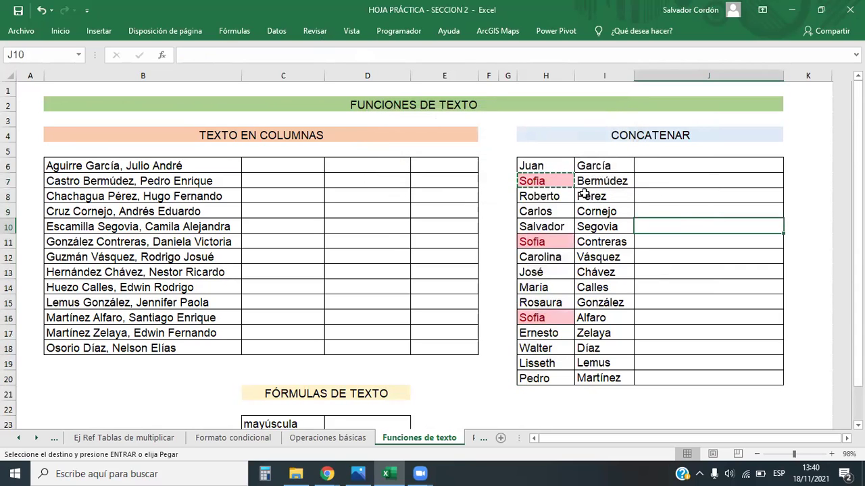
key("Escape")
left_click(551, 181)
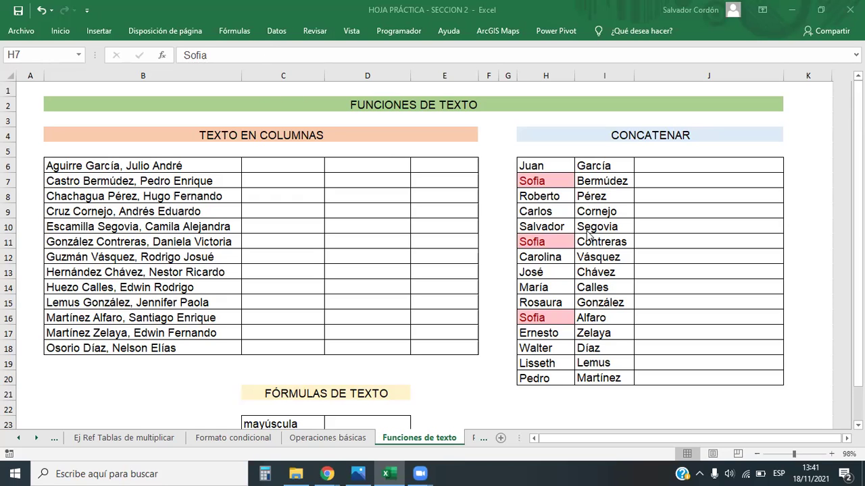
Step: Undo the duplicate-value highlighting and the two pasted first names in column H
left_click_drag(536, 166, 528, 376)
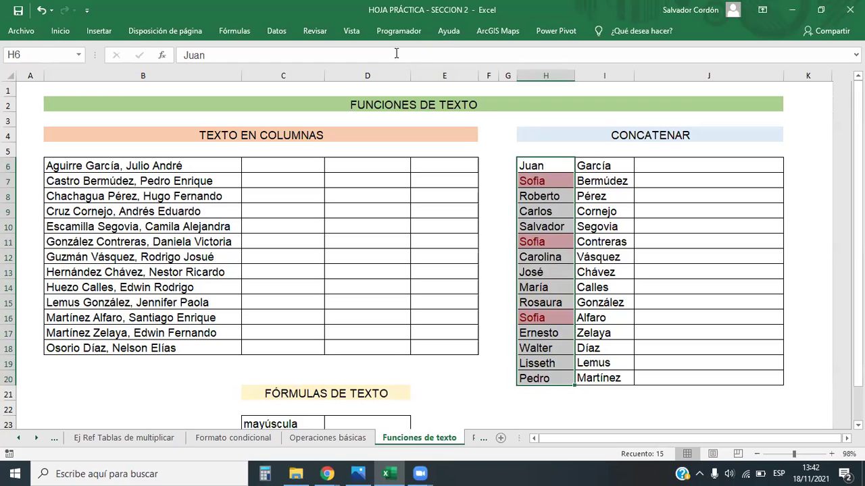
left_click(60, 30)
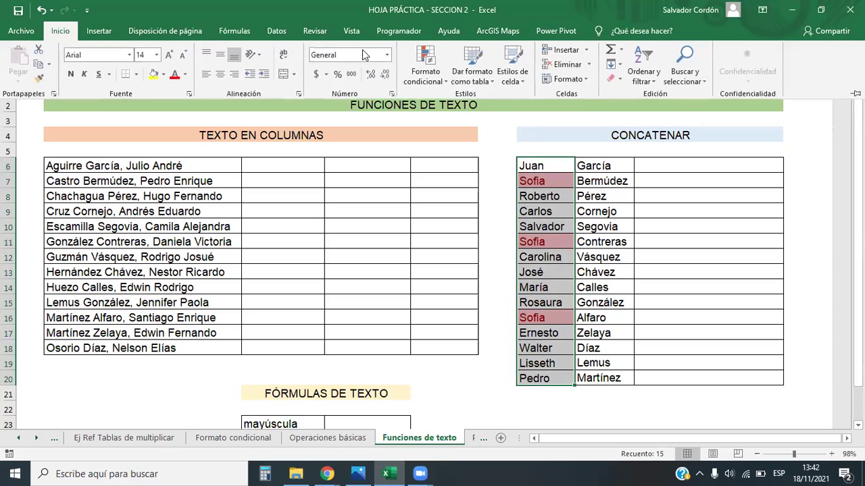
left_click(435, 80)
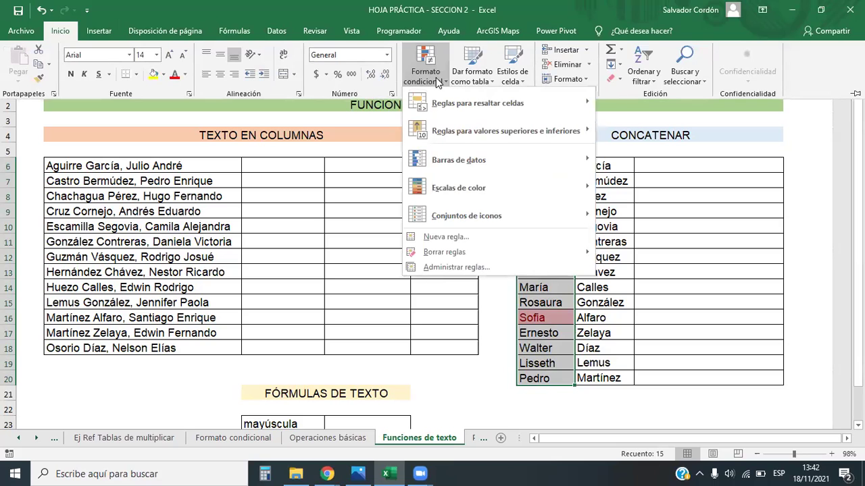
left_click(554, 342)
key("ctrl+z")
key("ctrl+z")
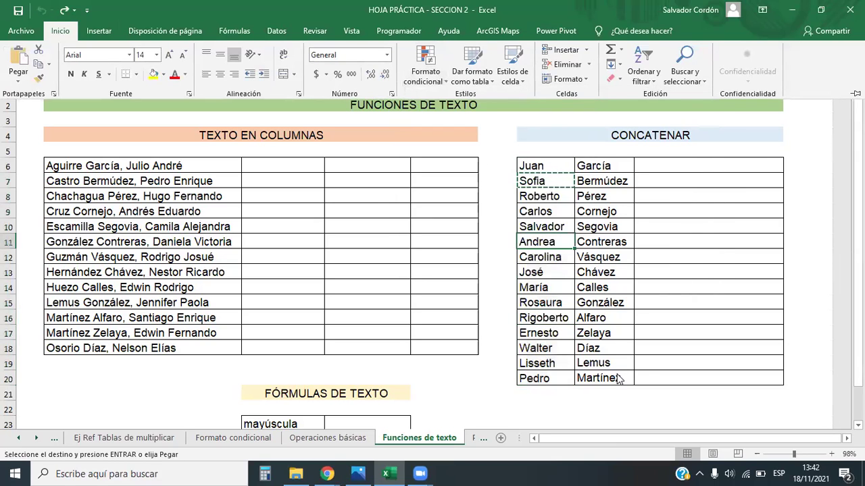
left_click(607, 349)
left_click(558, 272)
key("Escape")
Step: Return to the Formato condicional sheet with the vendors' monthly sales table
left_click_drag(553, 165, 591, 378)
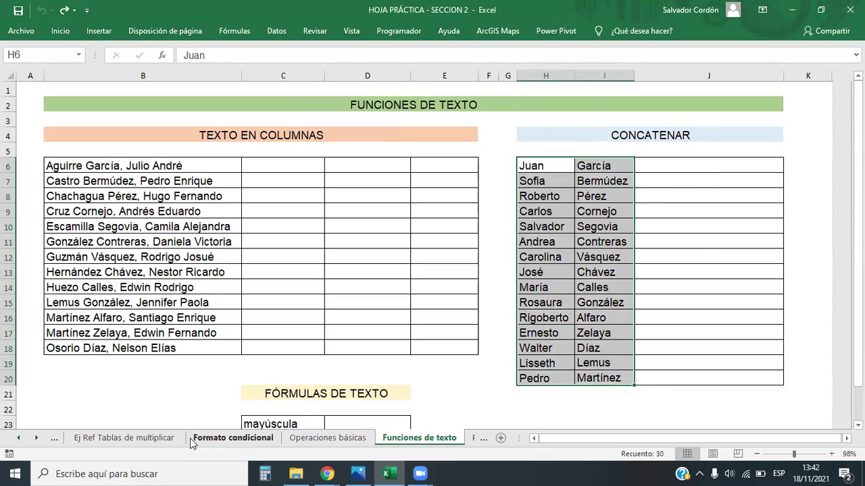
left_click(143, 437)
left_click(237, 440)
left_click(331, 439)
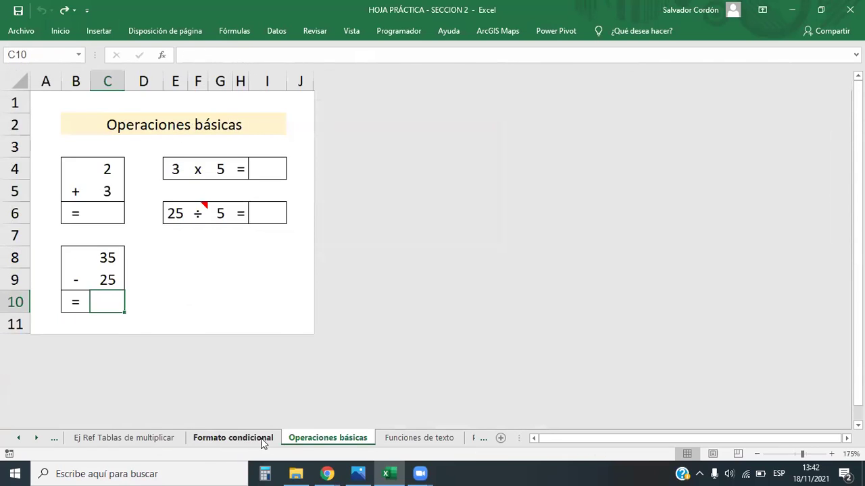
left_click(261, 441)
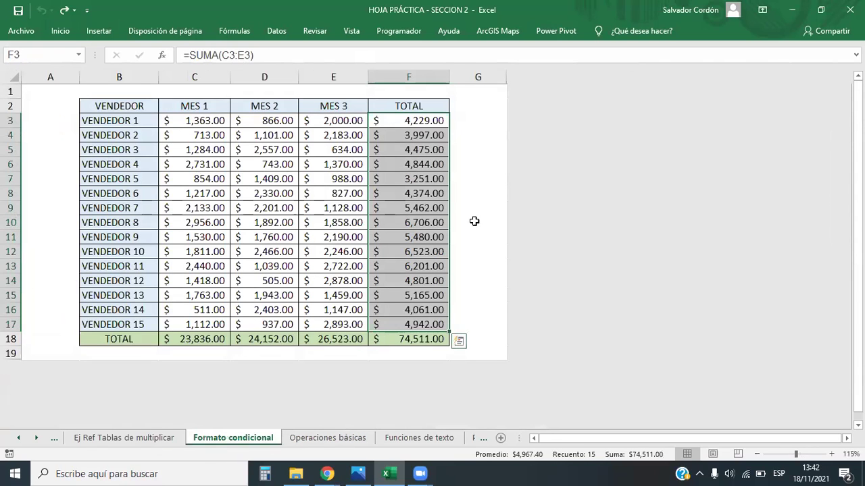
left_click(272, 32)
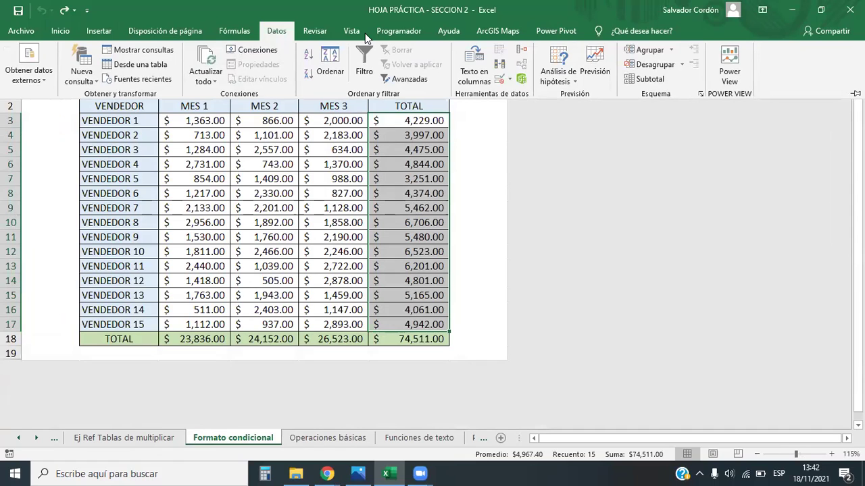
key("Escape")
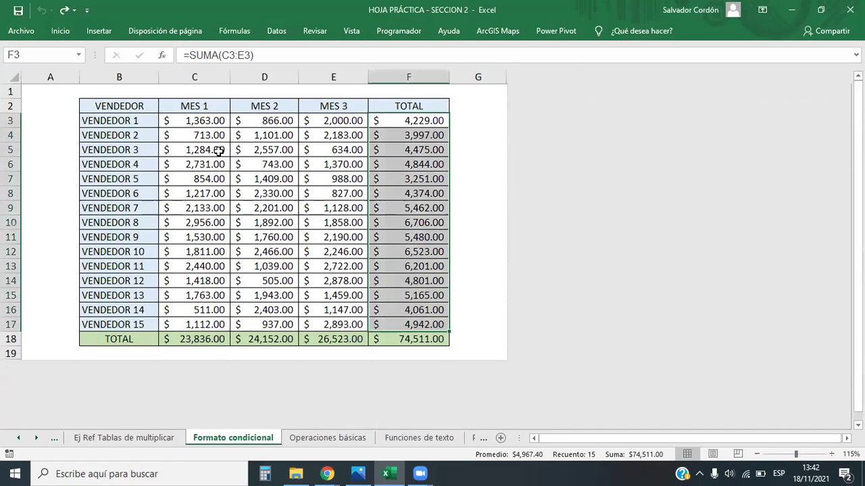
left_click_drag(209, 120, 219, 174)
left_click(295, 160)
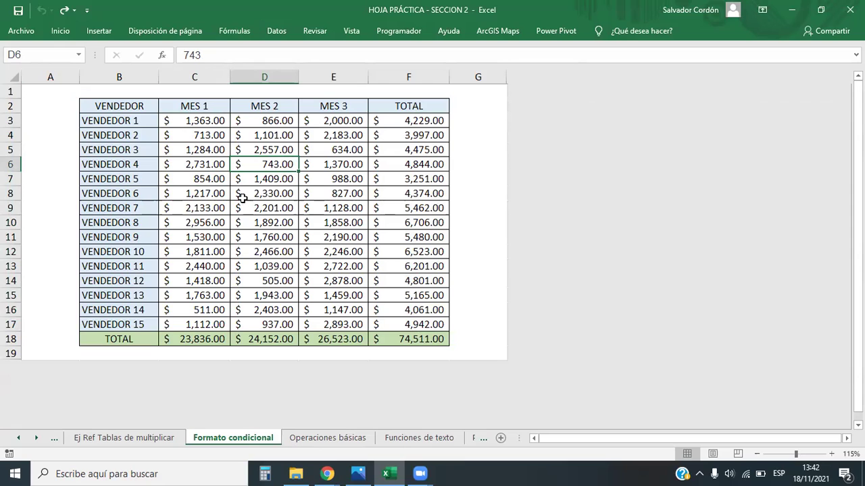
left_click(129, 107)
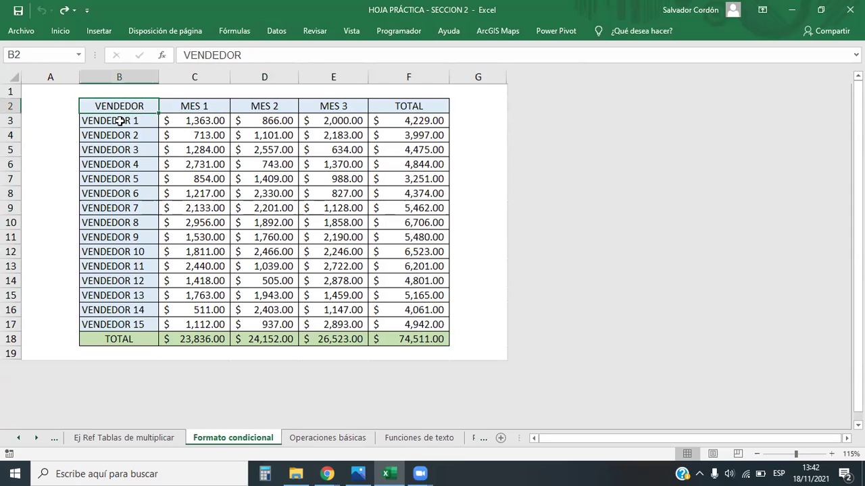
Step: Name the vendor cells B3:B17 as the range Vendedores
left_click_drag(130, 120, 120, 318)
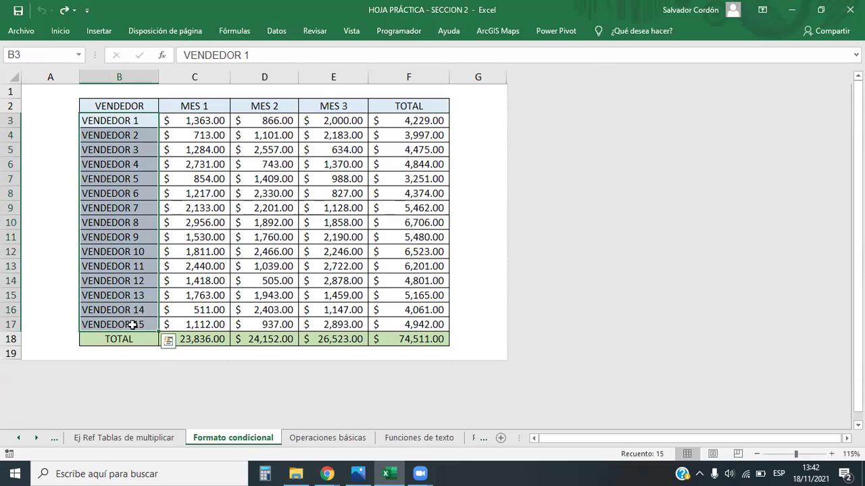
left_click(23, 57)
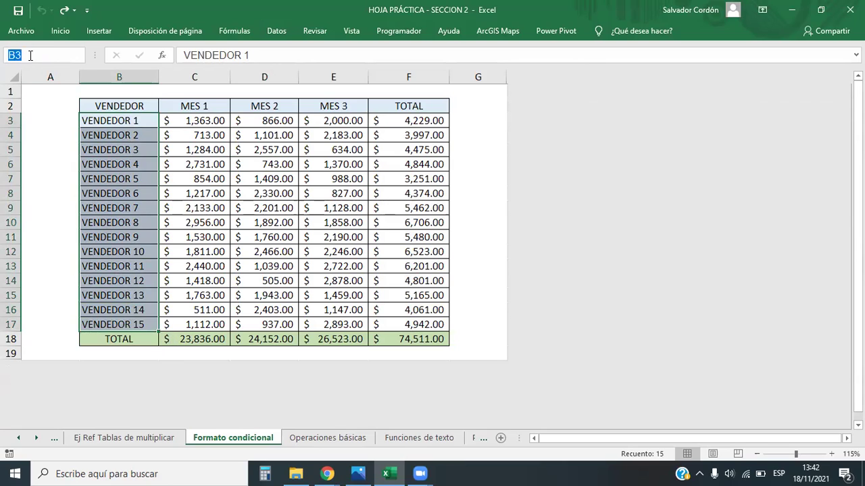
key("BackSpace")
type("vendedor")
key("Left")
key("Left")
key("Left")
key("Delete")
type("V")
key("End")
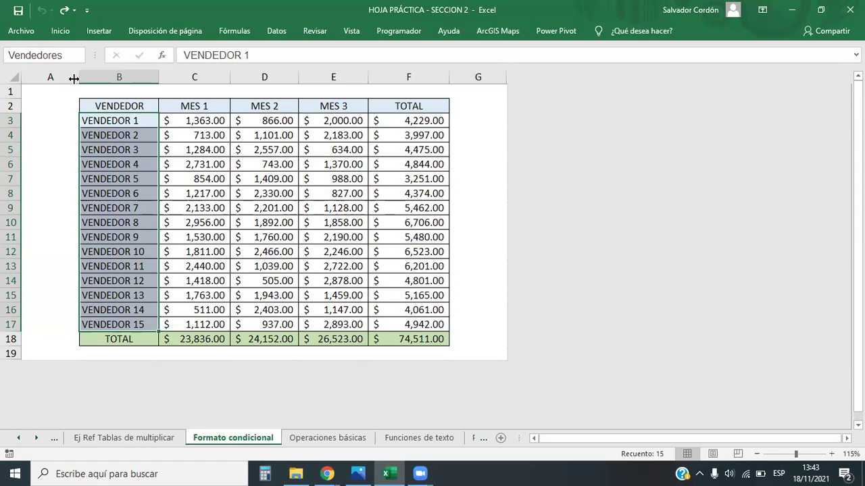
Step: Confirm the name Vendedores and reselect the vendor cells B3:B17 to check the named range
key("Return")
left_click(102, 133)
left_click_drag(135, 122, 141, 323)
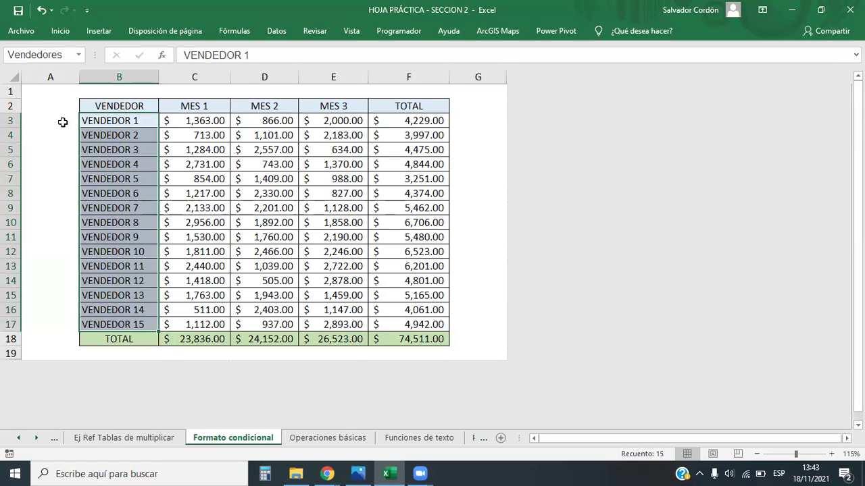
Step: Examine the workbook's defined names in the Name Manager, checking which cells Vendedores refers to
left_click(282, 31)
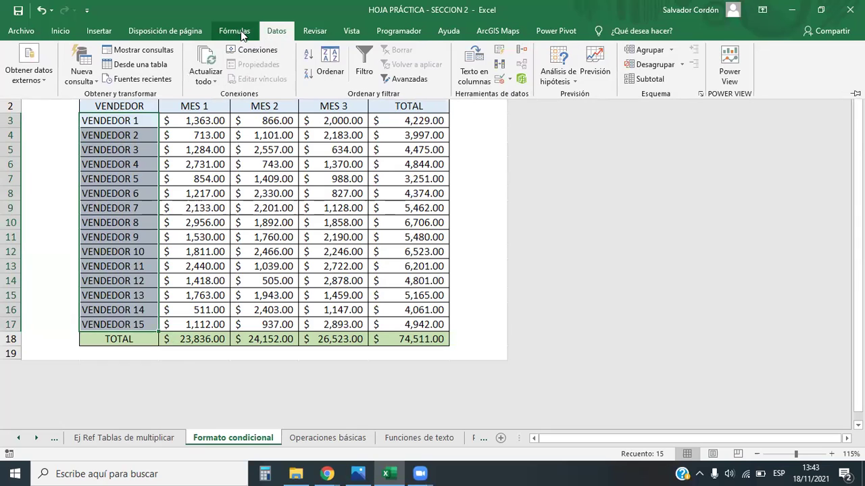
left_click(237, 33)
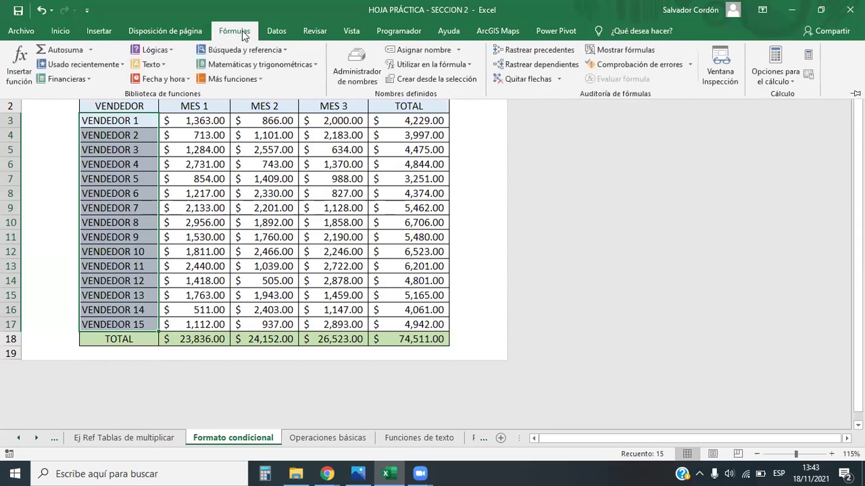
left_click(356, 75)
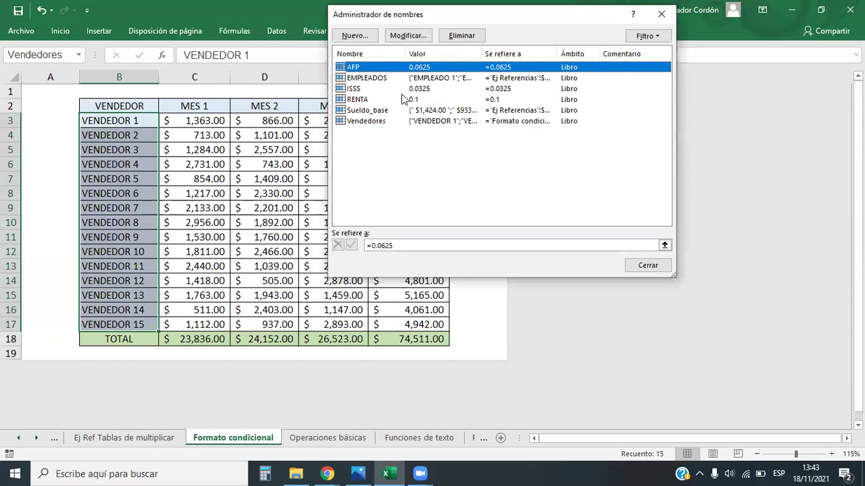
left_click(368, 121)
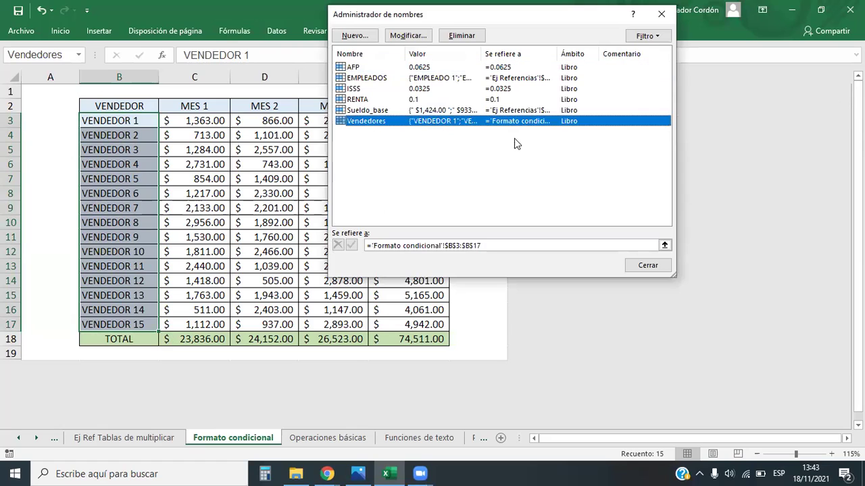
left_click(363, 68)
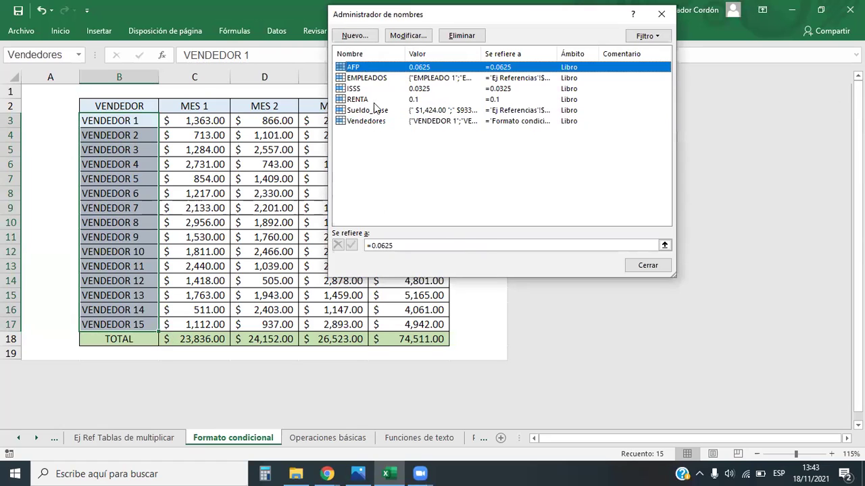
left_click(374, 111, "shift")
left_click(412, 154)
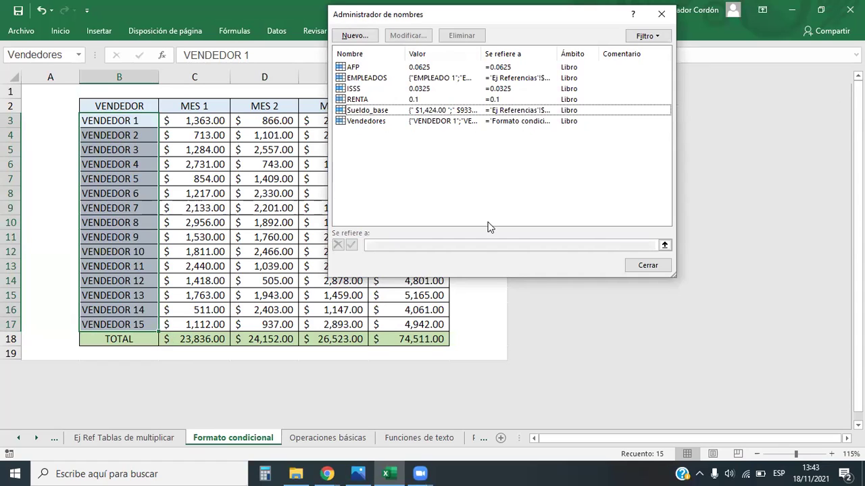
left_click(371, 122)
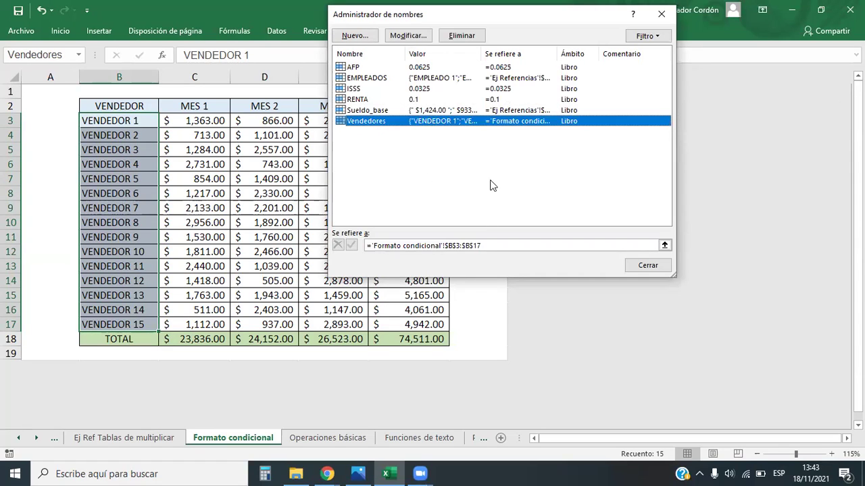
left_click(661, 15)
left_click(483, 208)
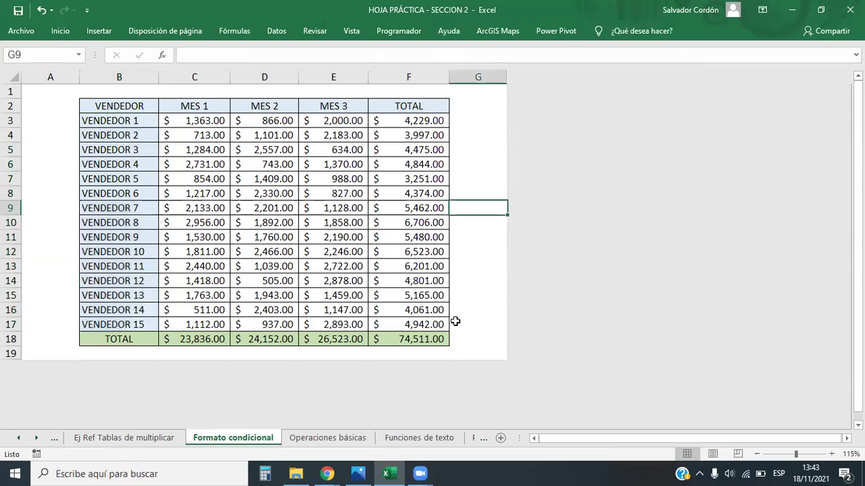
Step: Add a new worksheet after Formato condicional and enter the label TOTAL VENDEDORES in C3
left_click(501, 438)
left_click(172, 177)
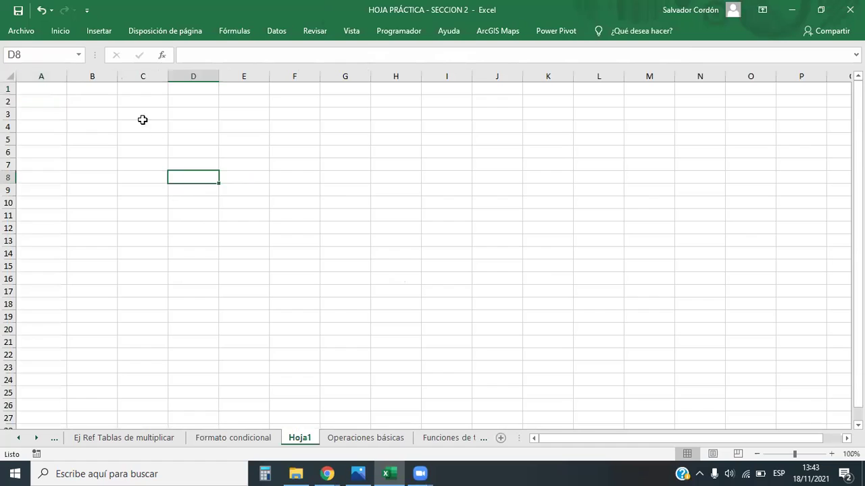
left_click(143, 120)
type("T")
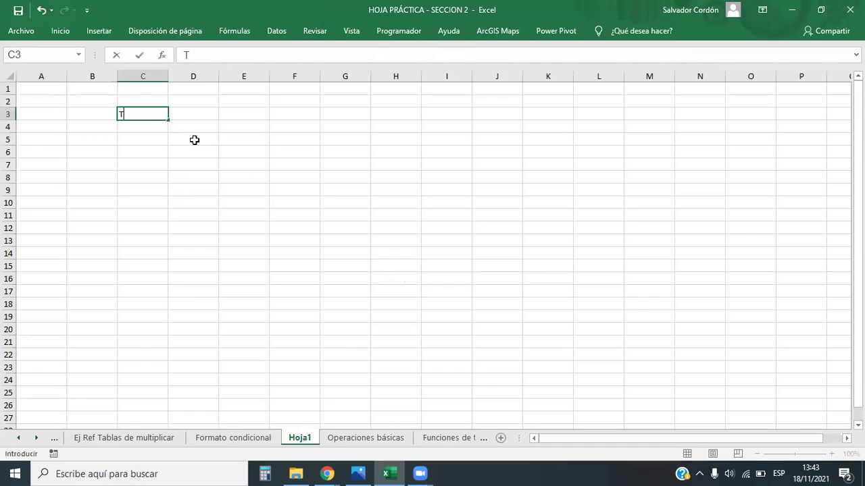
type("OTAL VENDEDORES")
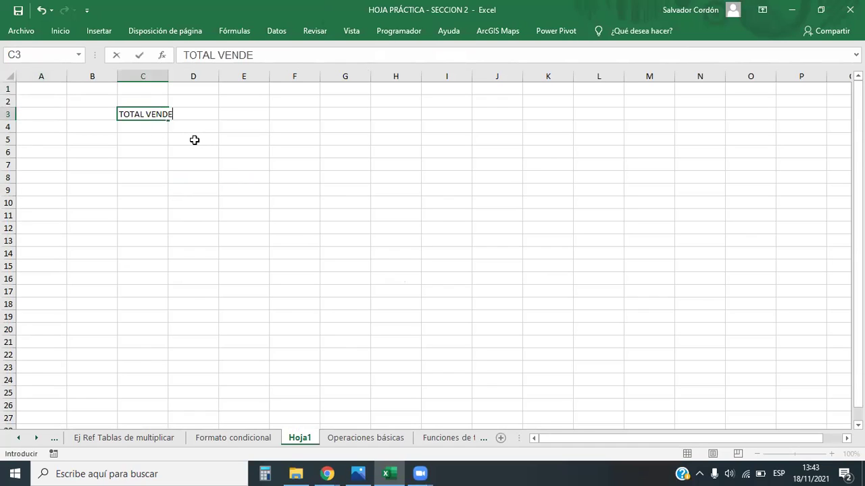
key("Return")
Step: Widen column C so the TOTAL VENDEDORES label fits within its cell
key("Up")
key("Right")
key("Right")
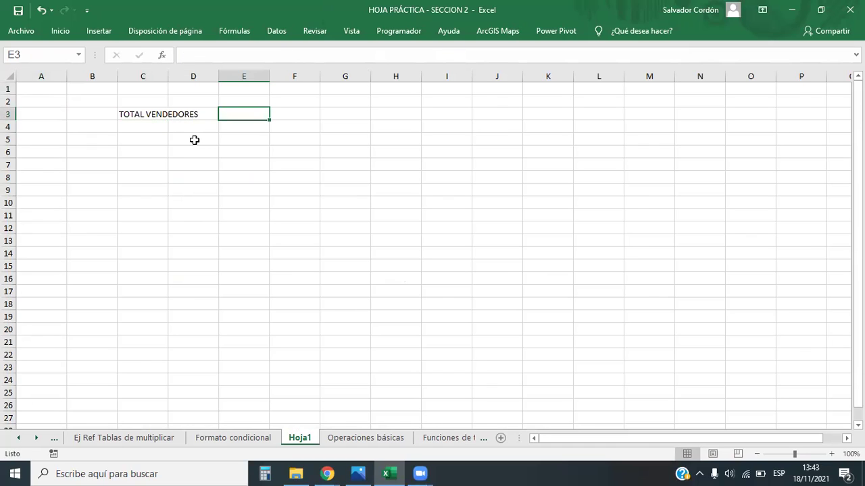
left_click(170, 77)
left_click_drag(168, 77, 220, 77)
Step: Count the vendors in D3 of Hoja1 with the formula =CONTARA(Vendedores)
left_click(263, 111)
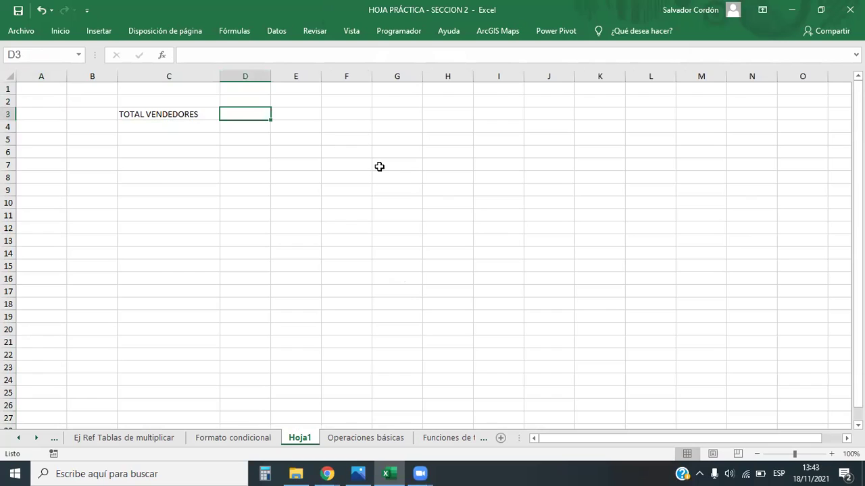
type("=CONTA")
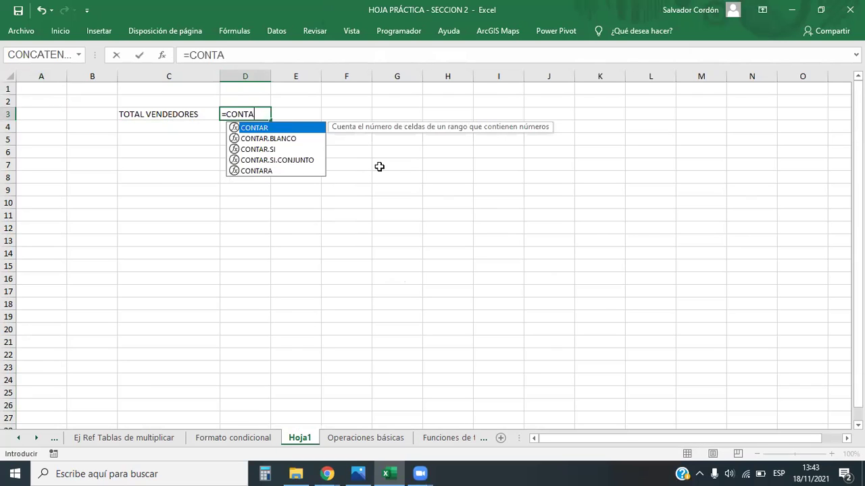
double_click(259, 171)
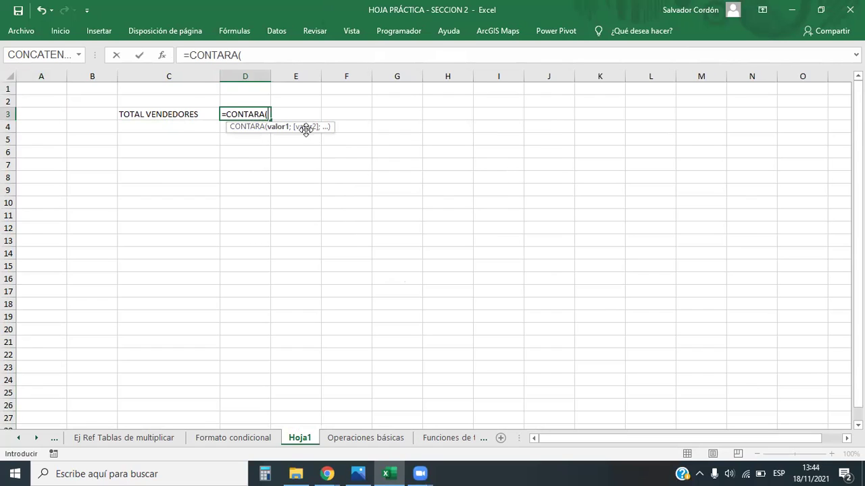
type("ven")
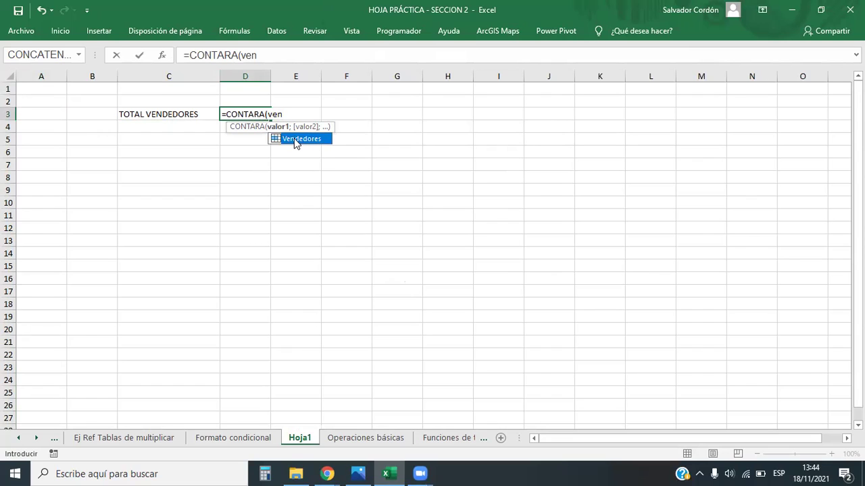
double_click(295, 139)
type(")")
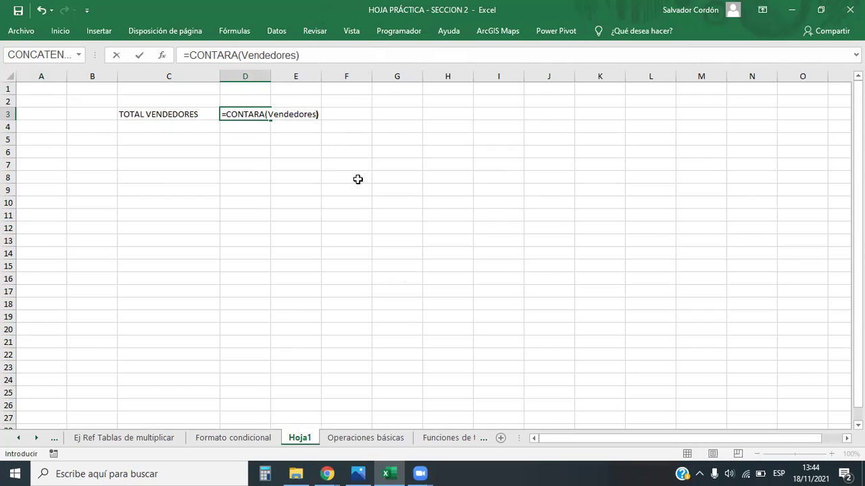
key("Return")
left_click(255, 113)
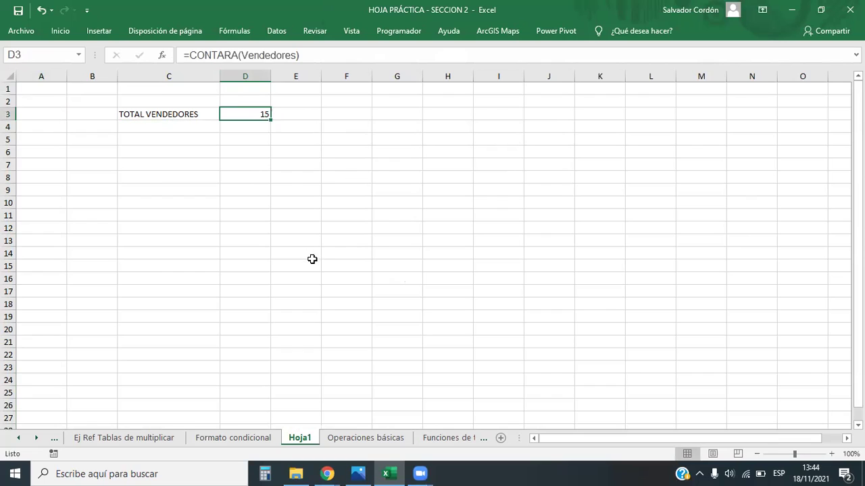
double_click(213, 55)
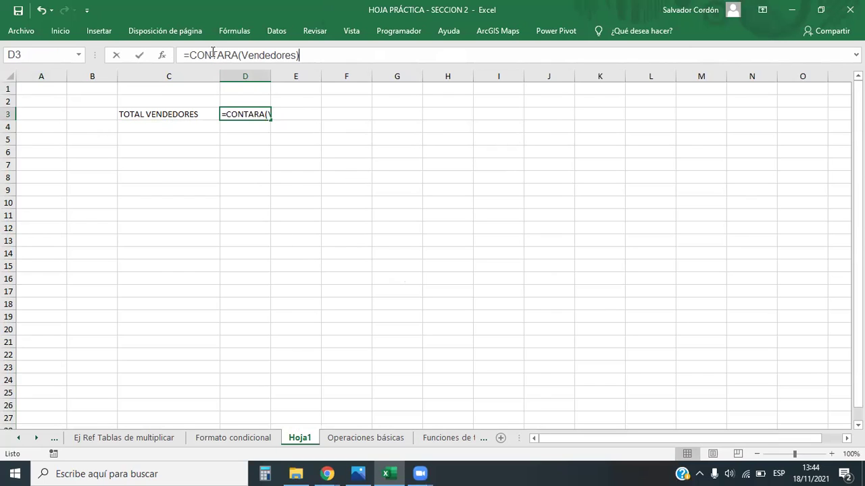
key("Escape")
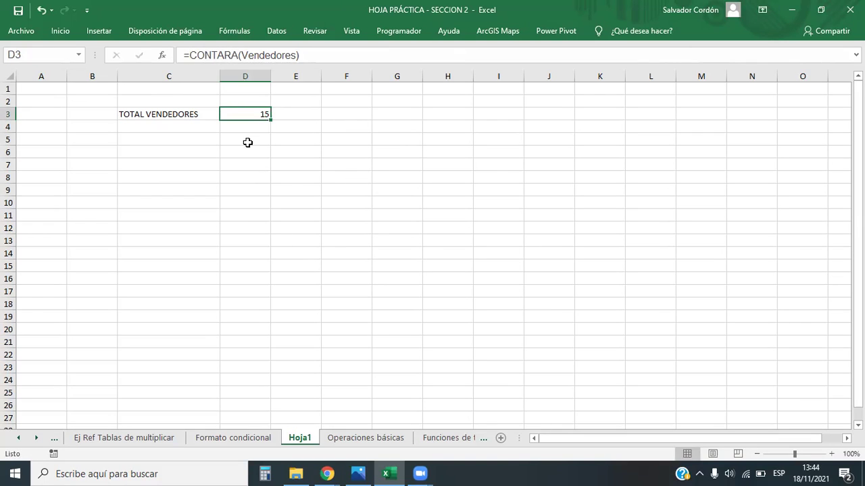
Step: Enter the formula =SUMA(Vendedores) in D5 and inspect its result
left_click(248, 138)
type("=SUM")
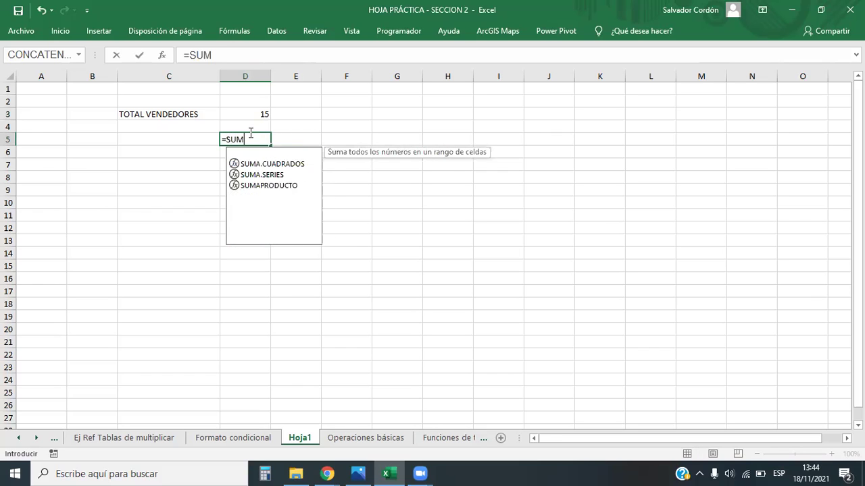
type("A(")
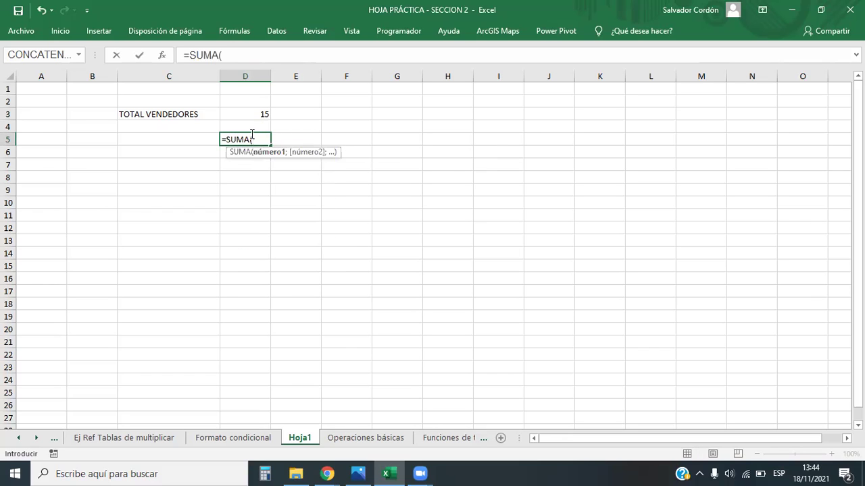
type("ven")
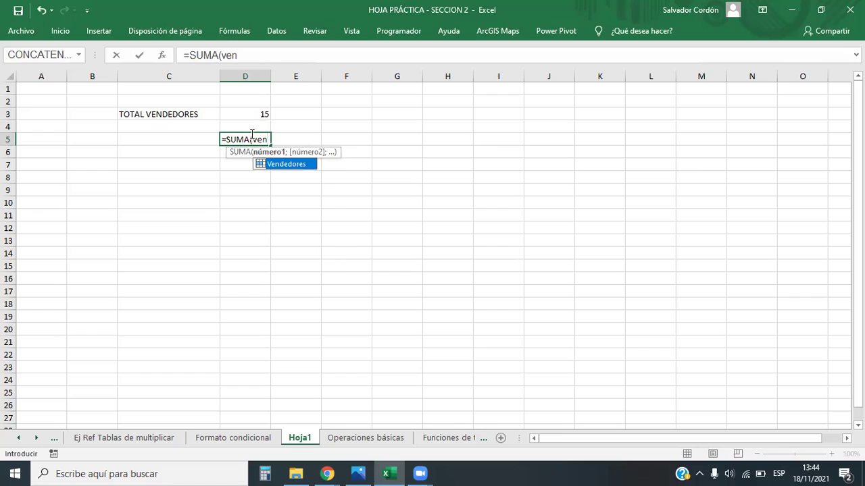
double_click(286, 164)
key("Return")
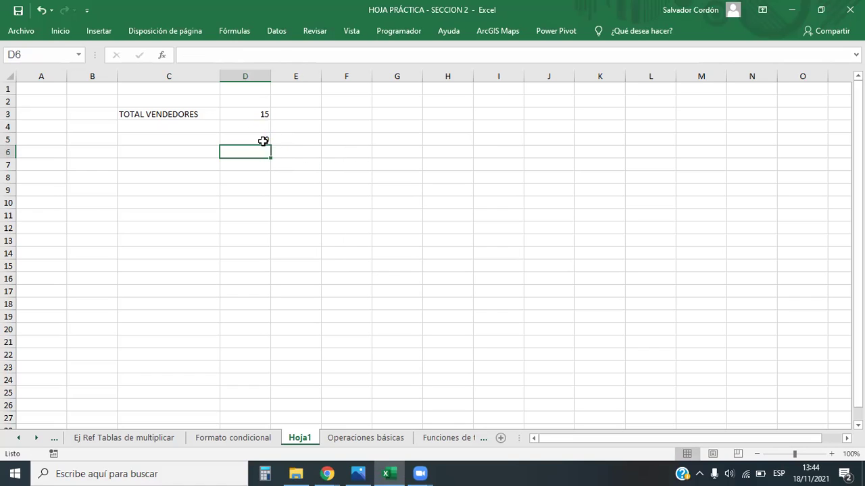
left_click(262, 141)
left_click(248, 156)
left_click(258, 137)
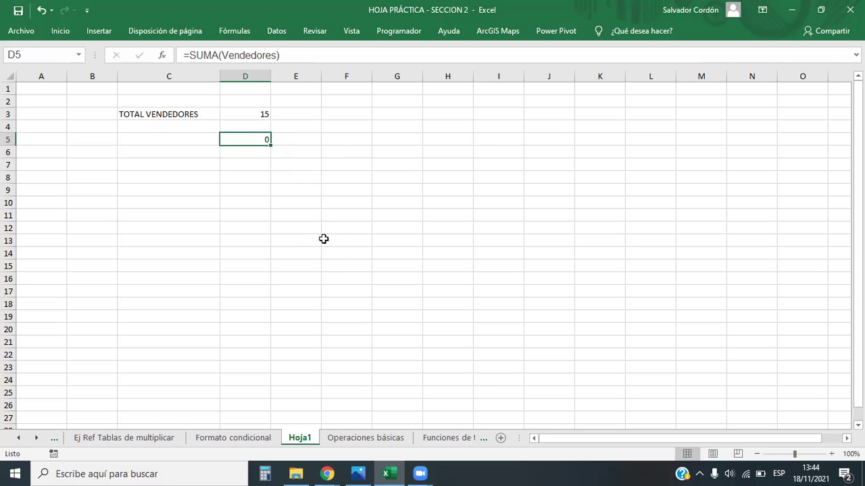
Step: Compare the vendor cells B3:B17 on Formato condicional with the CONTARA and SUMA formulas on Hoja1, examining the function and range name in D3
left_click(233, 438)
left_click_drag(124, 120, 136, 323)
left_click(472, 437)
left_click(111, 438)
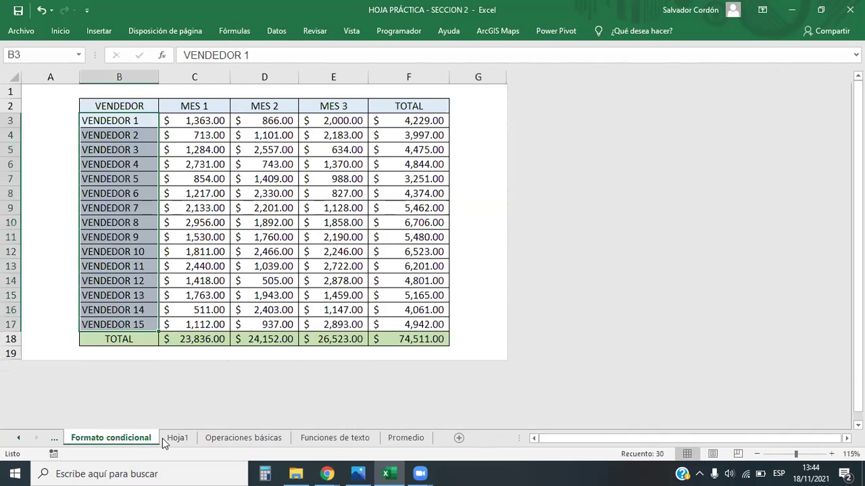
left_click(177, 438)
left_click(245, 114)
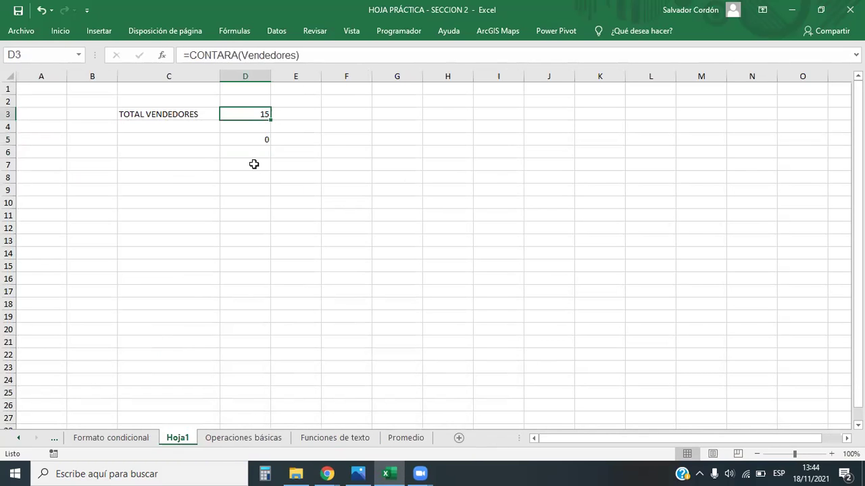
left_click(251, 140)
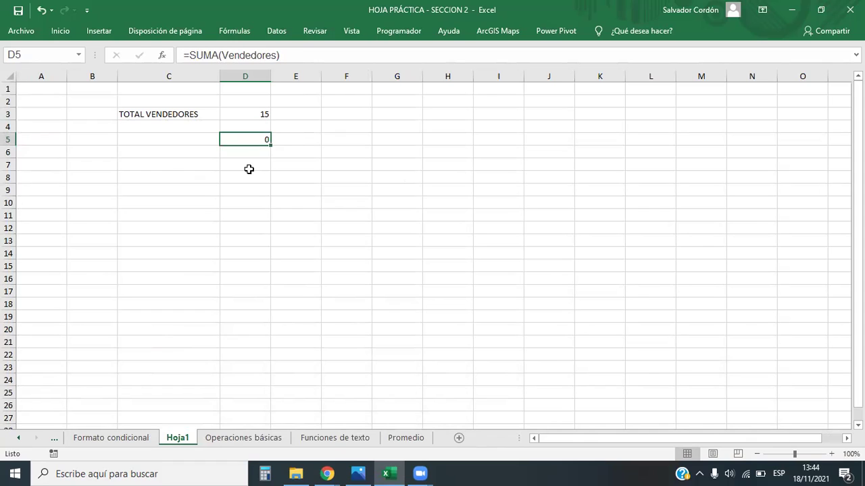
left_click(254, 116)
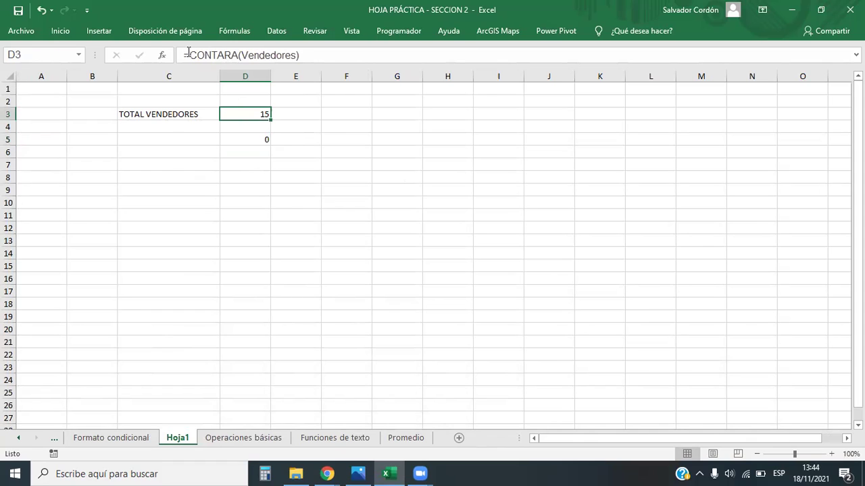
left_click_drag(188, 54, 238, 54)
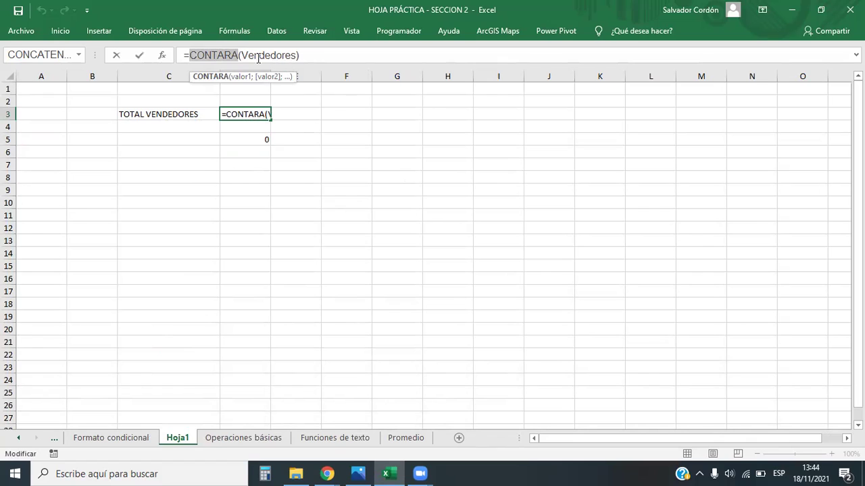
left_click_drag(241, 55, 298, 55)
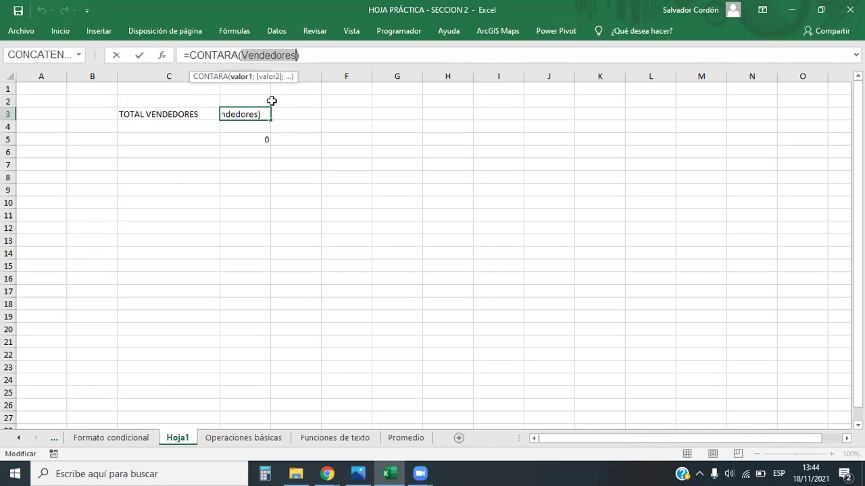
key("Return")
Step: Delete the SUMA formula from D5 on Hoja1
left_click(250, 139)
key("Delete")
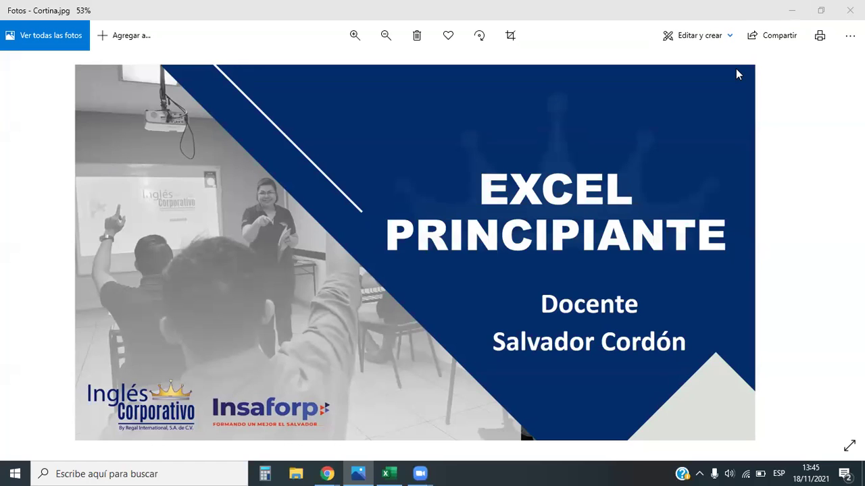
Step: Switch from the Photos image back to the Excel workbook's Hoja1 sheet
left_click(380, 472)
left_click(266, 200)
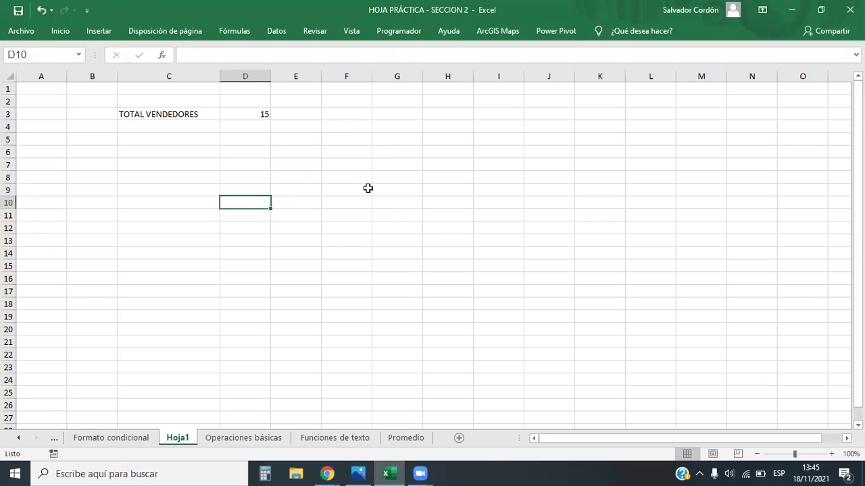
left_click(263, 141)
left_click_drag(200, 111, 331, 129)
left_click(244, 393)
mouse_move(328, 471)
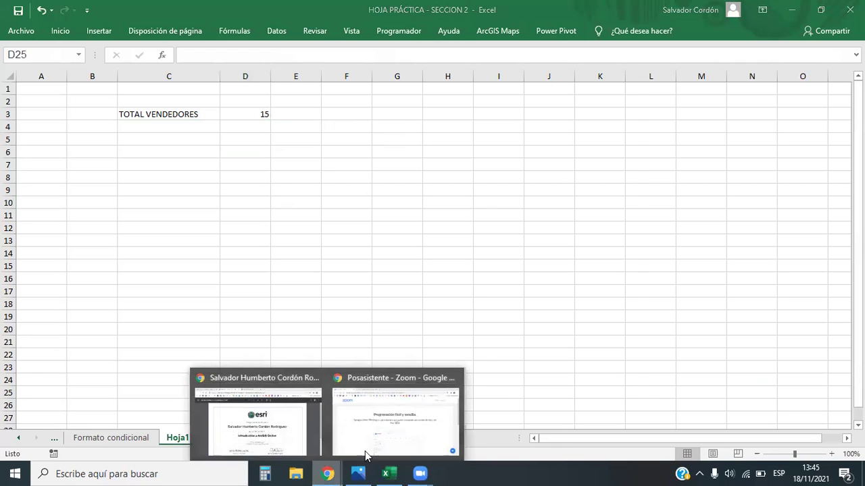
Step: Switch to Chrome and read the objective of lesson 2.6 on defining names for cells and ranges
left_click(413, 423)
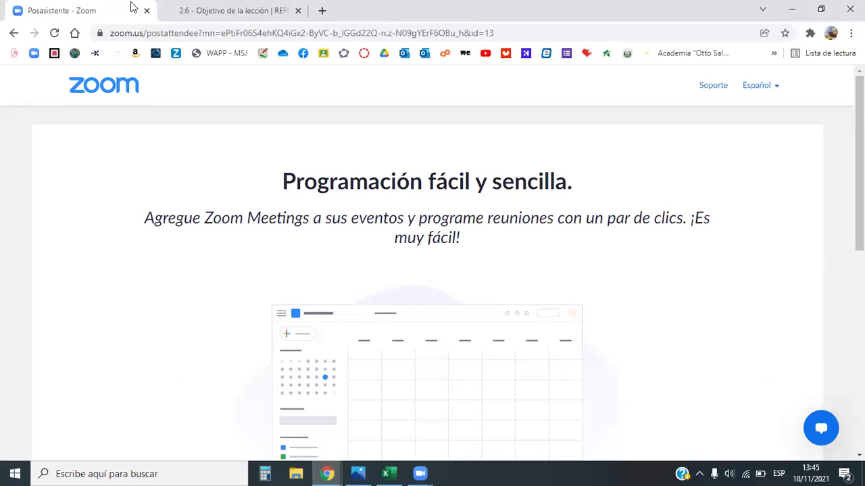
left_click(237, 31)
left_click(234, 10)
scroll(451, 244, "down", 1)
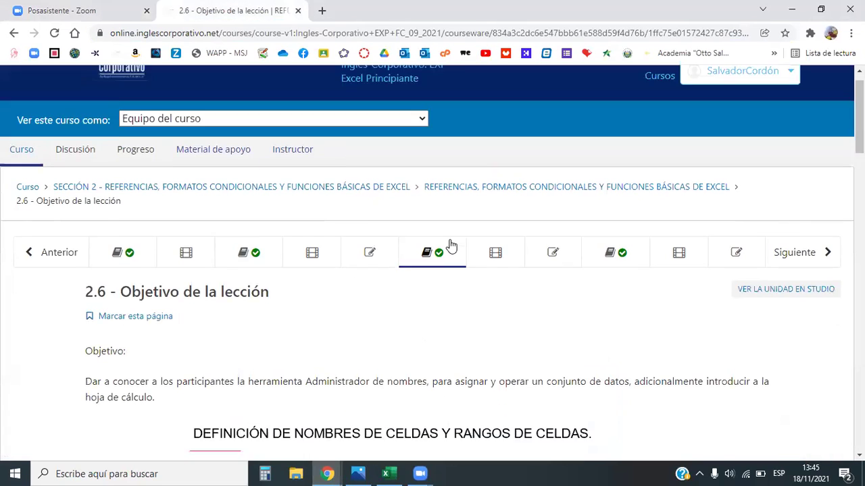
scroll(451, 245, "down", 3)
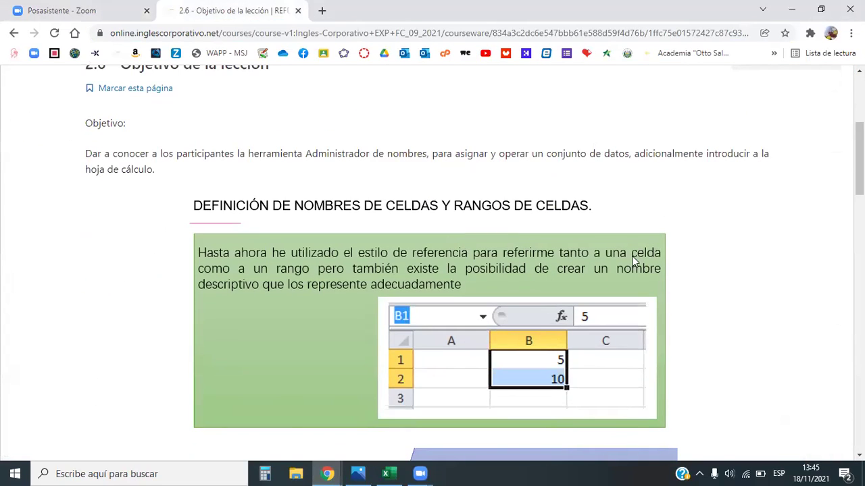
scroll(689, 236, "down", 1)
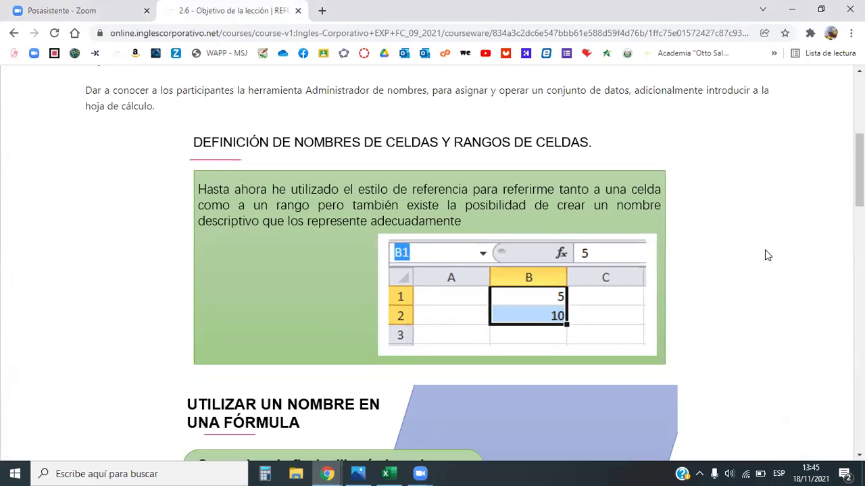
scroll(714, 275, "up", 1)
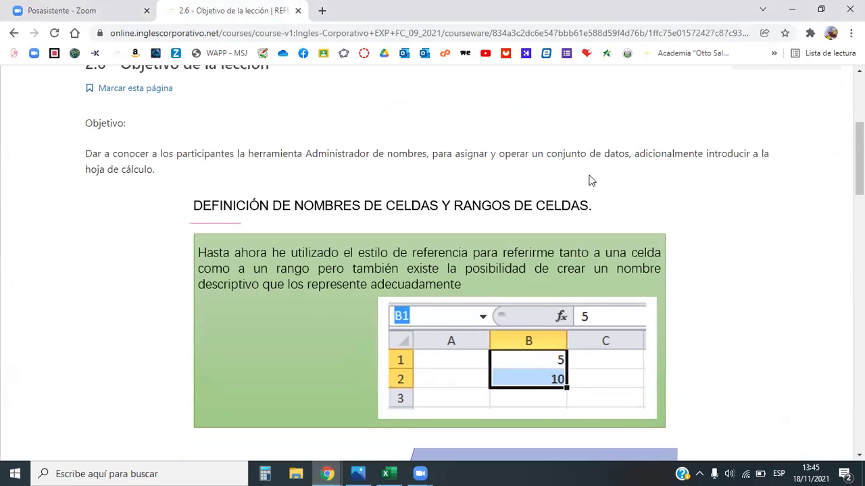
scroll(819, 234, "down", 1)
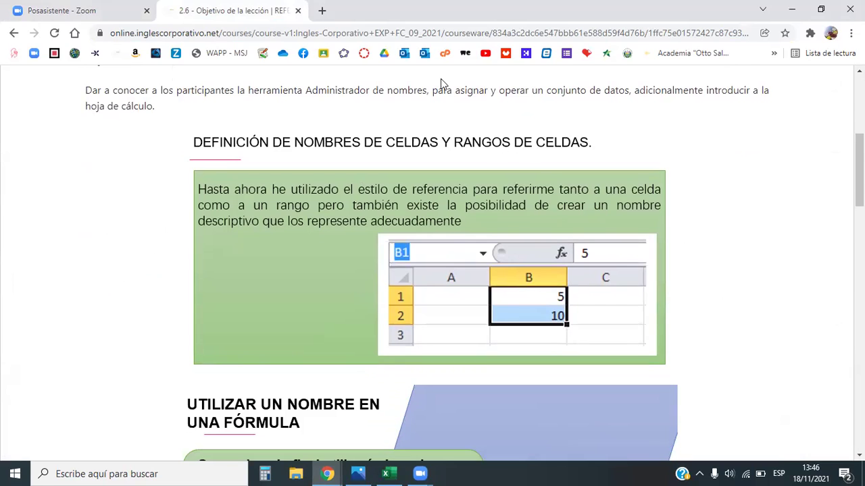
left_click_drag(435, 95, 615, 90)
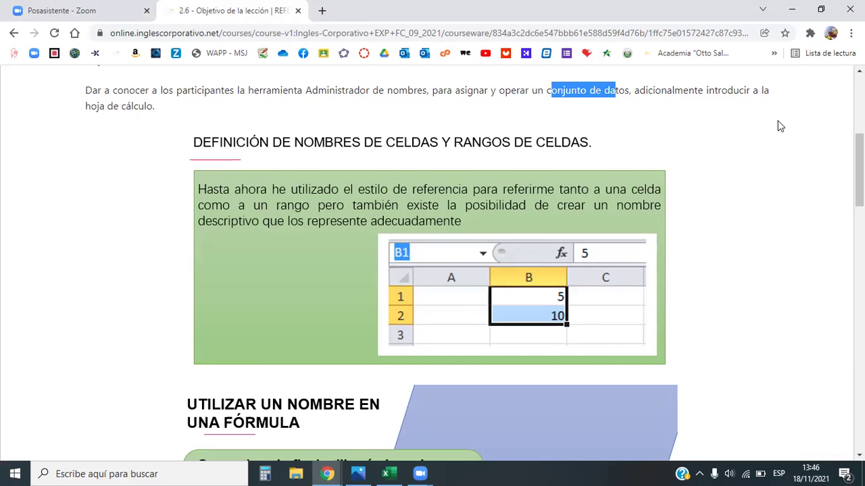
Step: Examine the lesson's examples of SUMA formulas that operate on named ranges
scroll(436, 195, "down", 7)
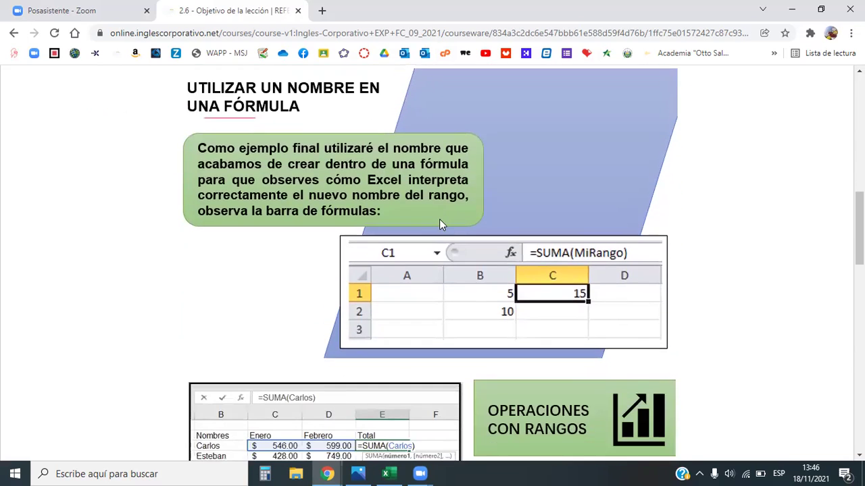
scroll(456, 221, "down", 2)
scroll(725, 216, "up", 1)
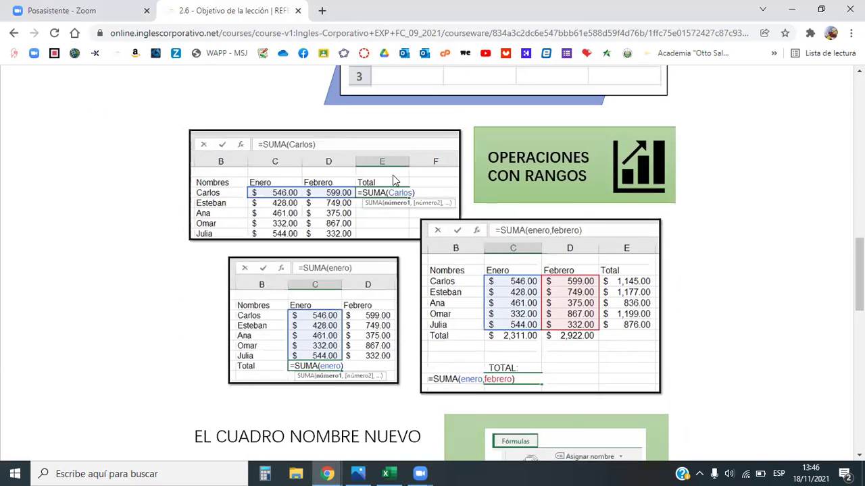
scroll(564, 257, "down", 1)
scroll(556, 219, "up", 1)
Step: Select the vendor names B3:B17 on Excel's Formato condicional sheet and compare them with the lesson's named-range examples in Chrome
left_click(387, 473)
left_click(133, 438)
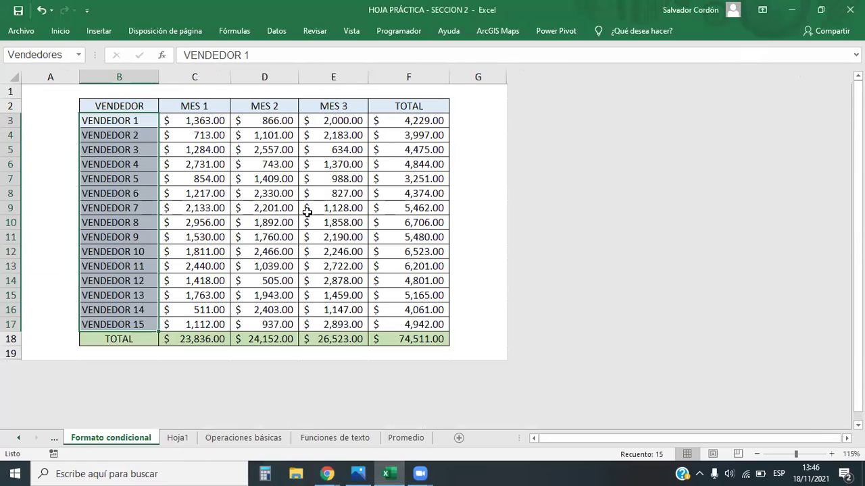
left_click(270, 209)
left_click(128, 236)
left_click_drag(137, 120, 125, 324)
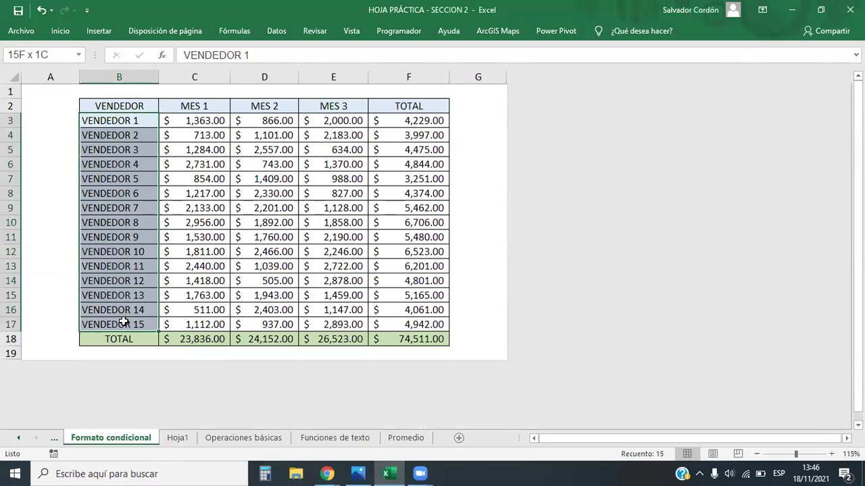
mouse_move(326, 472)
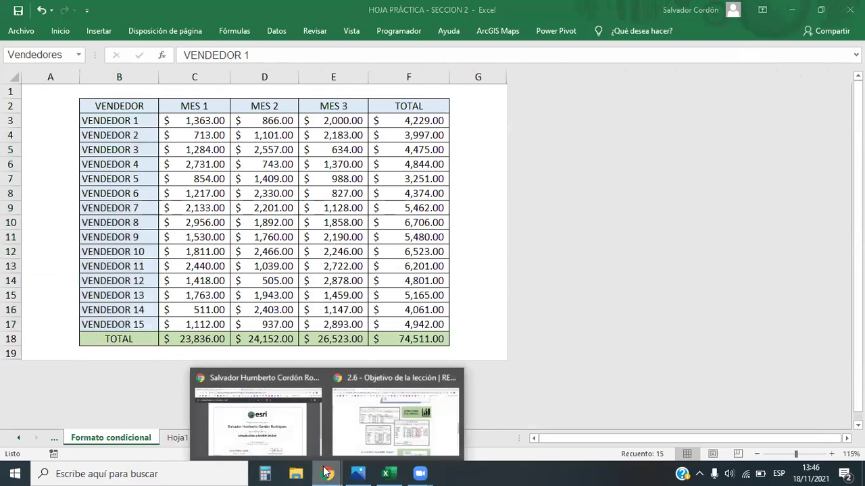
left_click(372, 430)
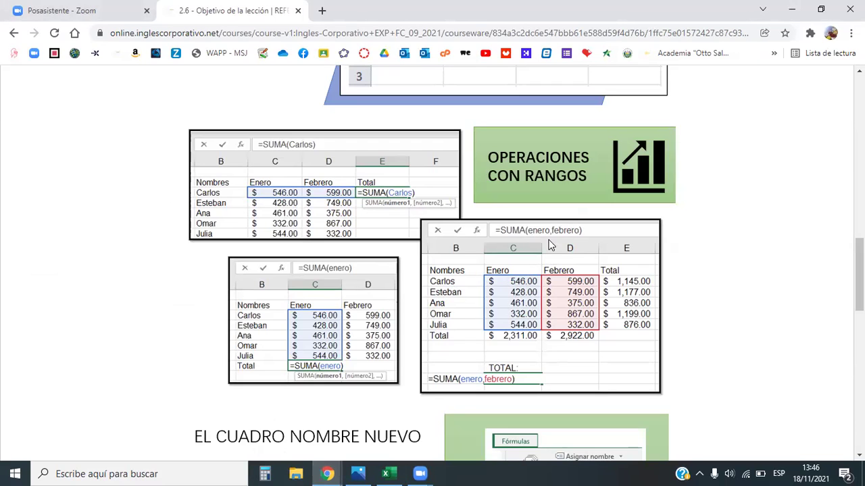
Step: Try the formula =SUMA(enero) in C8 of Excel's Hoja1 sheet, inspect it and clear the cell
left_click(385, 474)
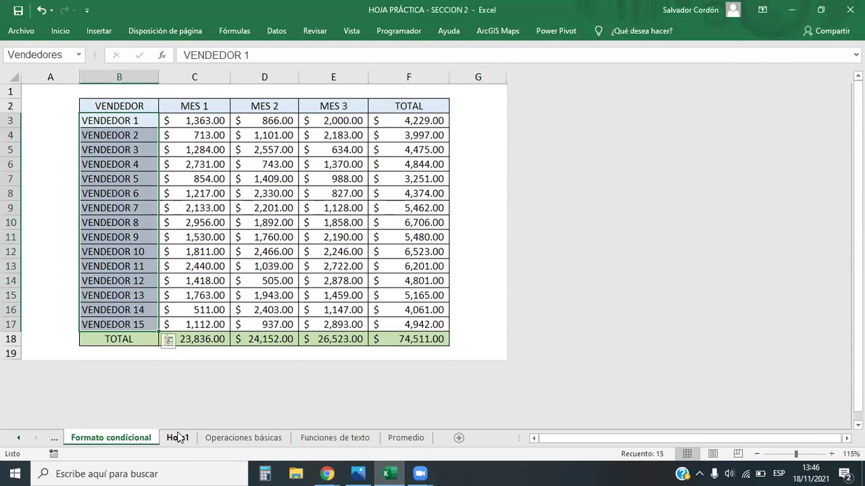
left_click(177, 437)
left_click(143, 225)
left_click(156, 175)
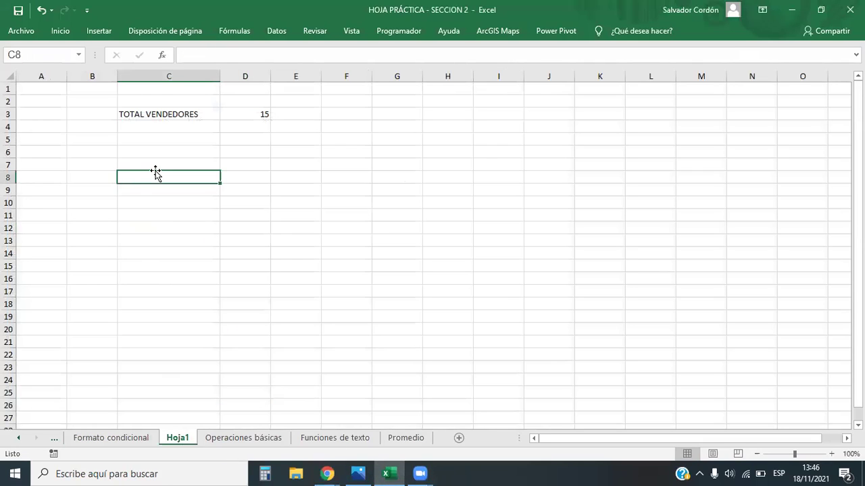
type("=SIUMA")
key("BackSpace")
key("BackSpace")
key("BackSpace")
key("BackSpace")
type("UMA")
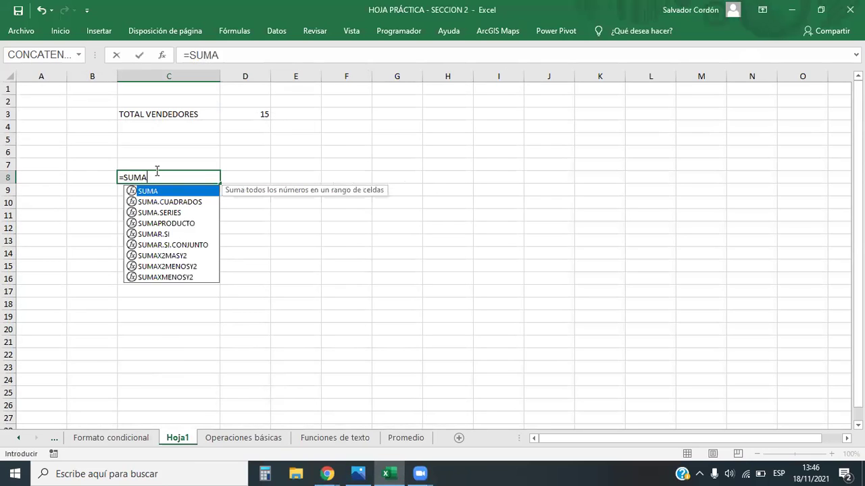
type("(enero")
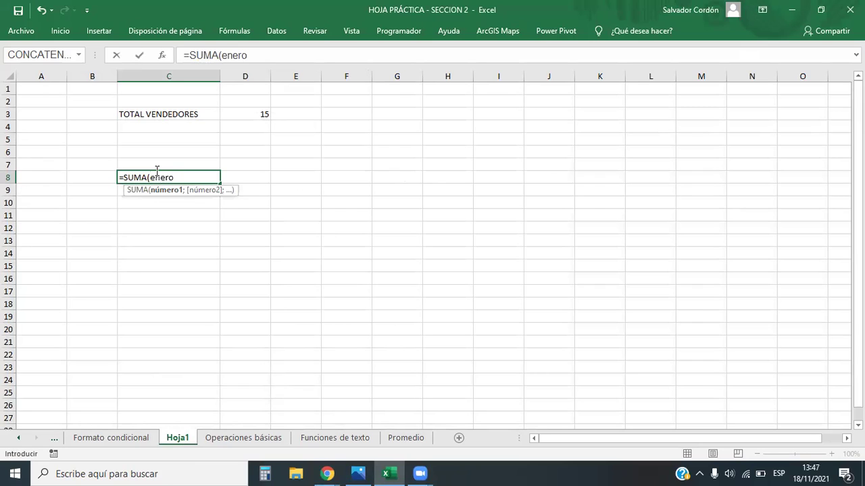
key("Return")
left_click(160, 174)
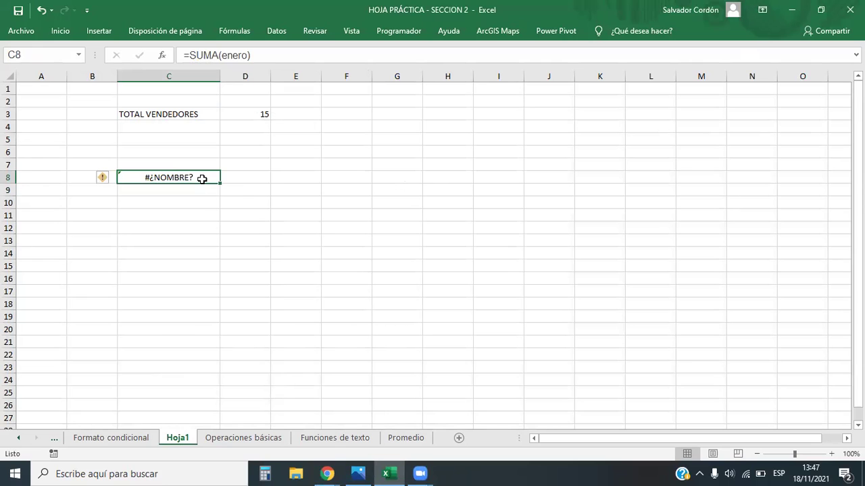
key("Delete")
left_click(196, 381)
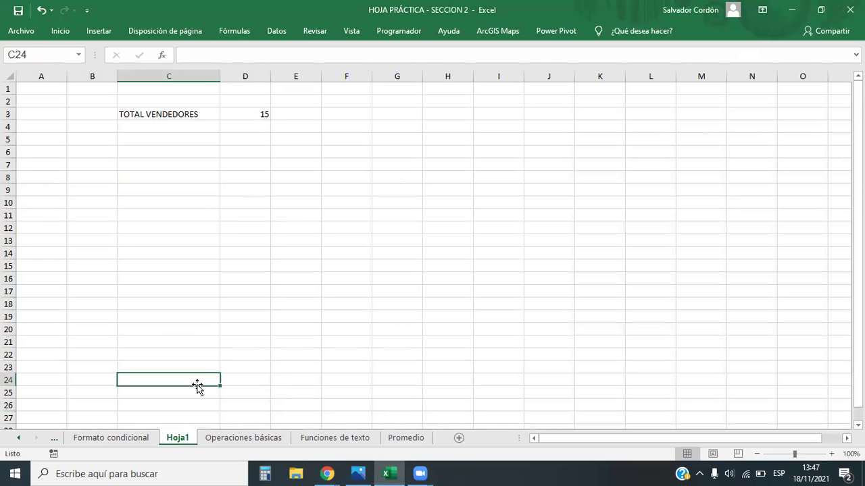
Step: Unhide the rows below row 19 on the Formato condicional sheet
left_click(132, 440)
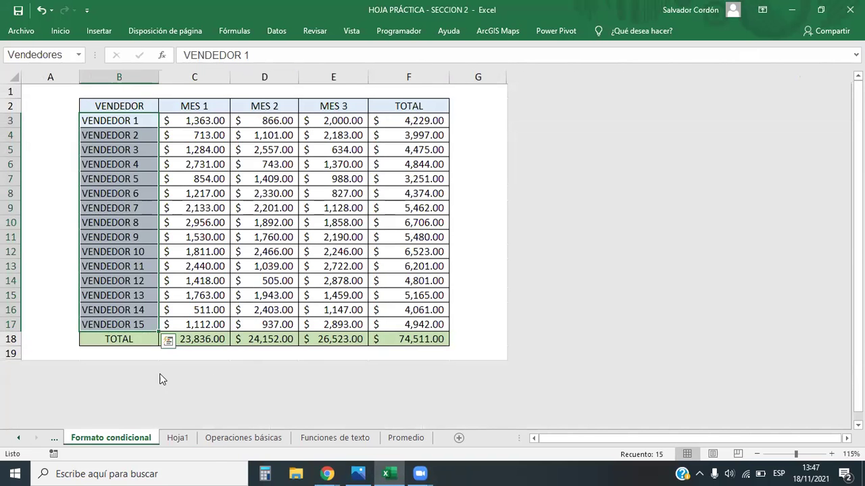
left_click(9, 354)
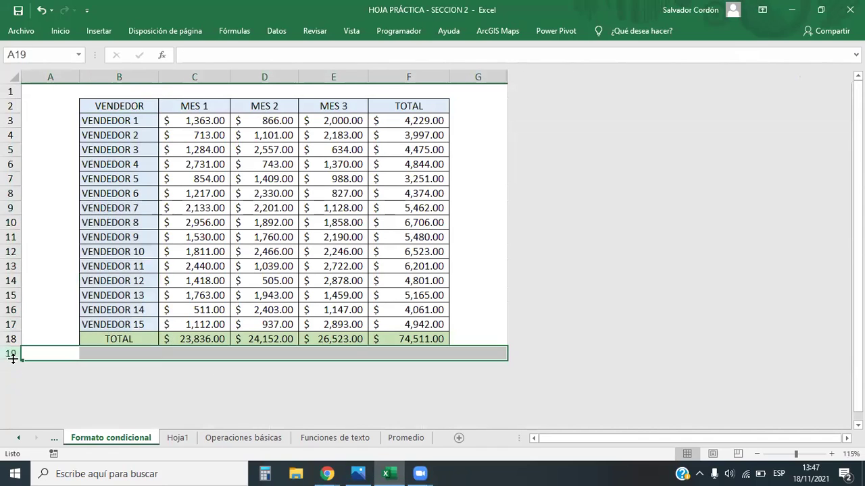
right_click(10, 352)
left_click(39, 295)
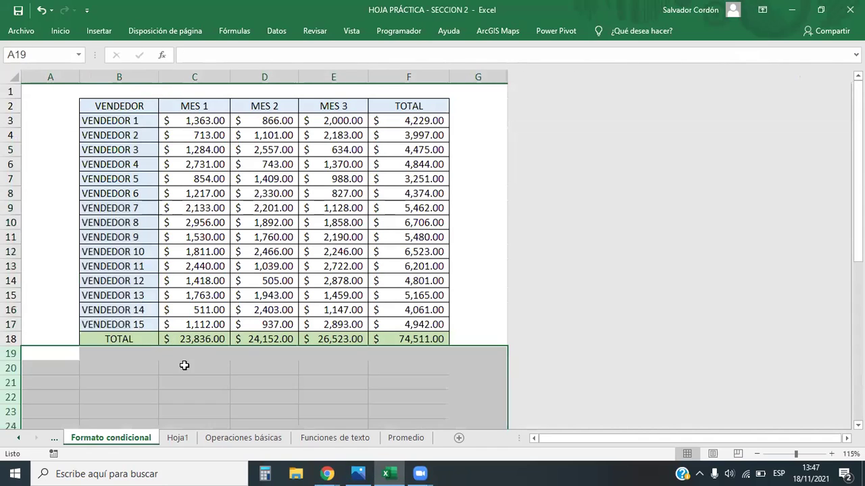
left_click(174, 369)
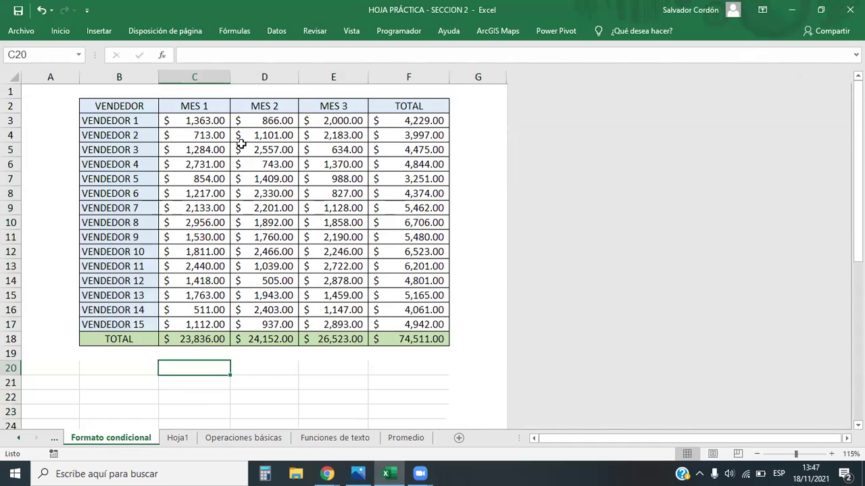
Step: Examine the MES 1 column and the VENDEDOR 1 and VENDEDOR 2 rows as possible ranges
left_click_drag(218, 103, 227, 325)
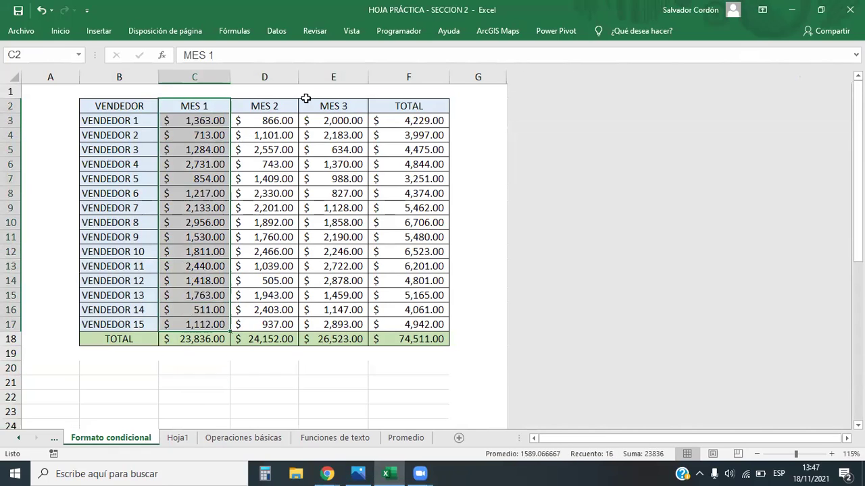
left_click_drag(128, 120, 432, 122)
left_click(168, 207)
left_click_drag(124, 135, 401, 139)
left_click(309, 223)
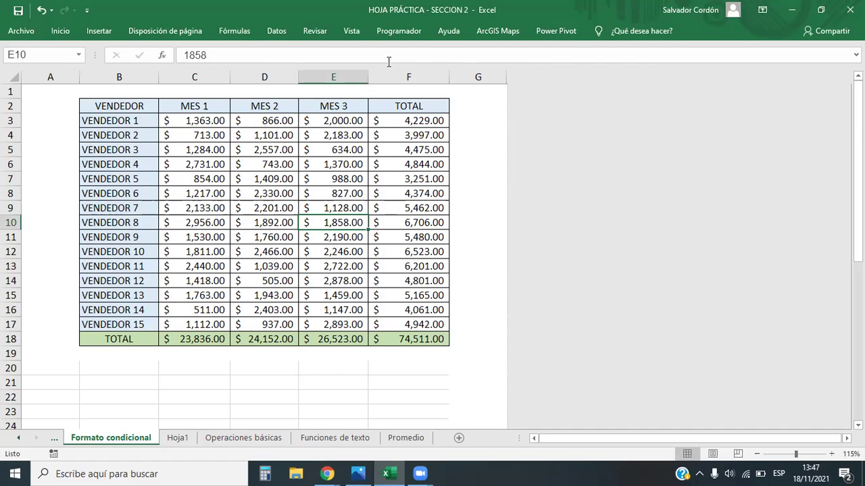
Step: Compare selecting MES 1 with its heading, C2:C17, against selecting only its values, C3:C17
left_click_drag(194, 105, 214, 323)
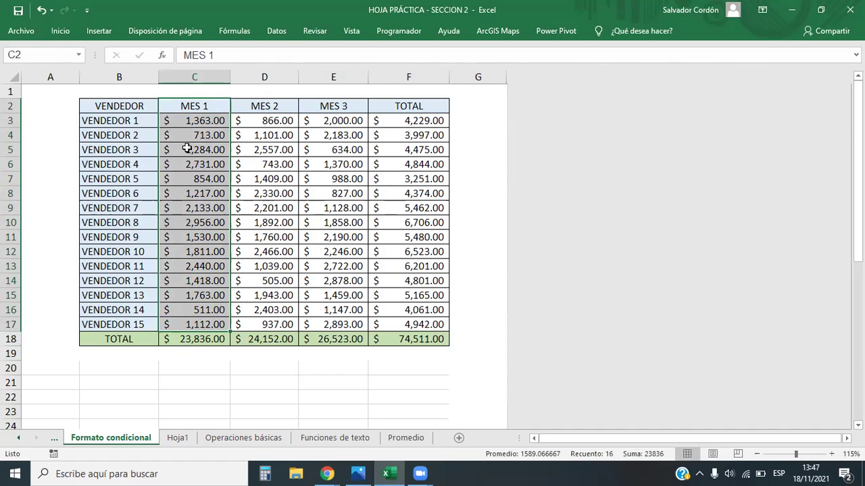
left_click_drag(194, 120, 181, 326)
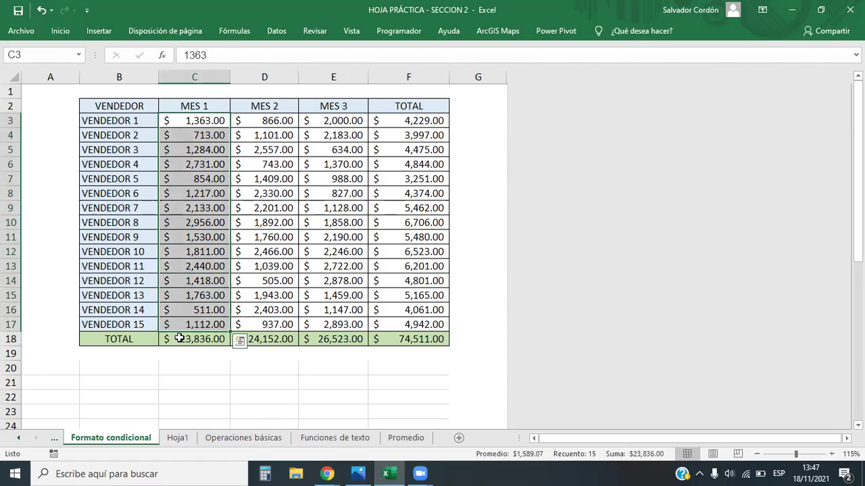
left_click(195, 367)
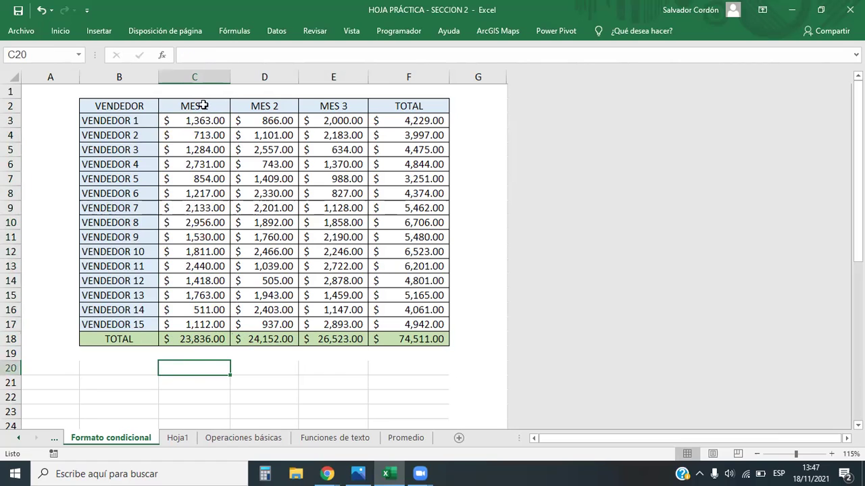
left_click_drag(201, 120, 200, 326)
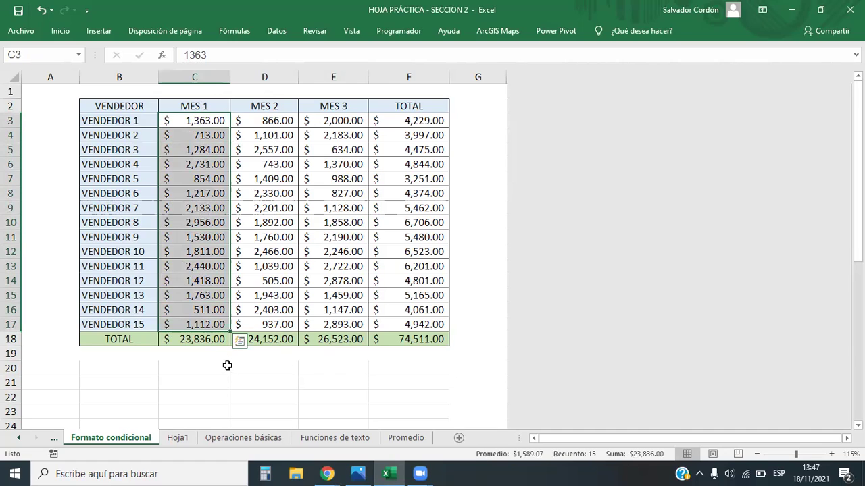
left_click(181, 371)
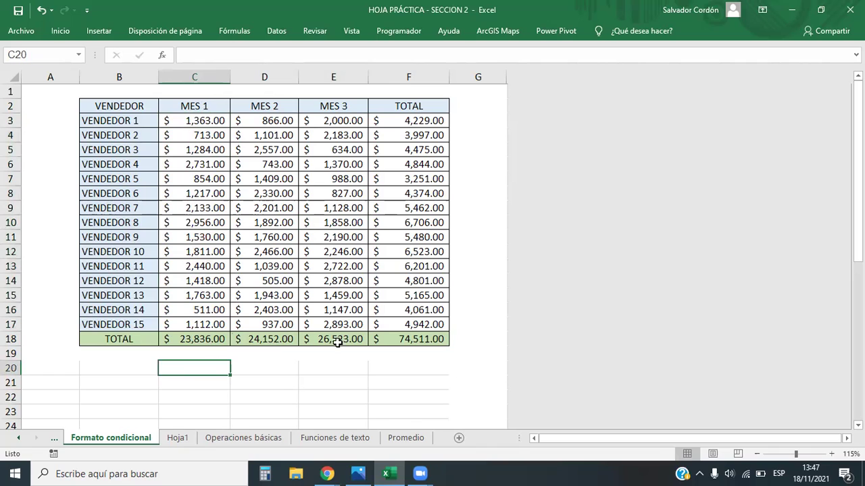
Step: Enter the headings A in D21 and B in E21 on the Hoja1 sheet
left_click(178, 438)
scroll(203, 212, "down", 4)
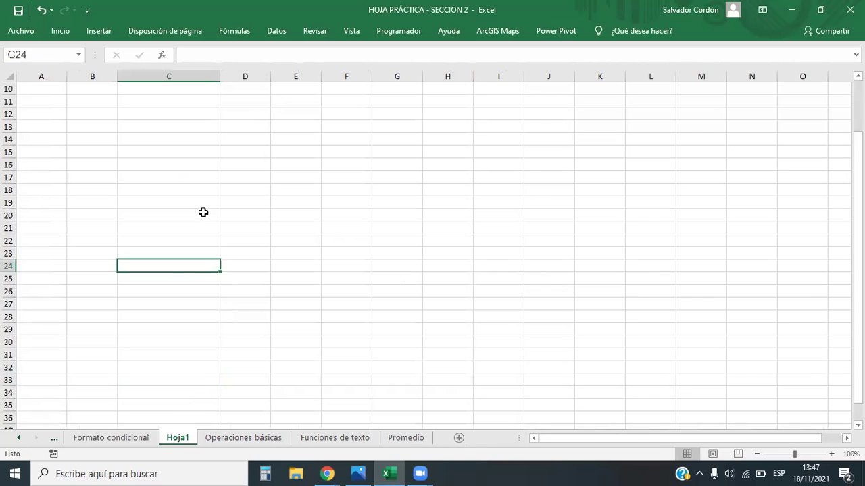
left_click(187, 128)
left_click(265, 128)
scroll(262, 187, "down", 2)
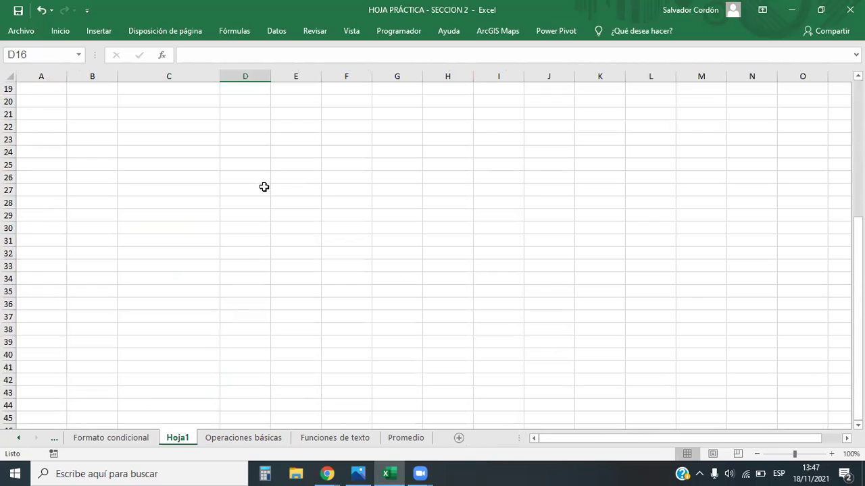
left_click(260, 117)
type("A")
key("Tab")
key("Tab")
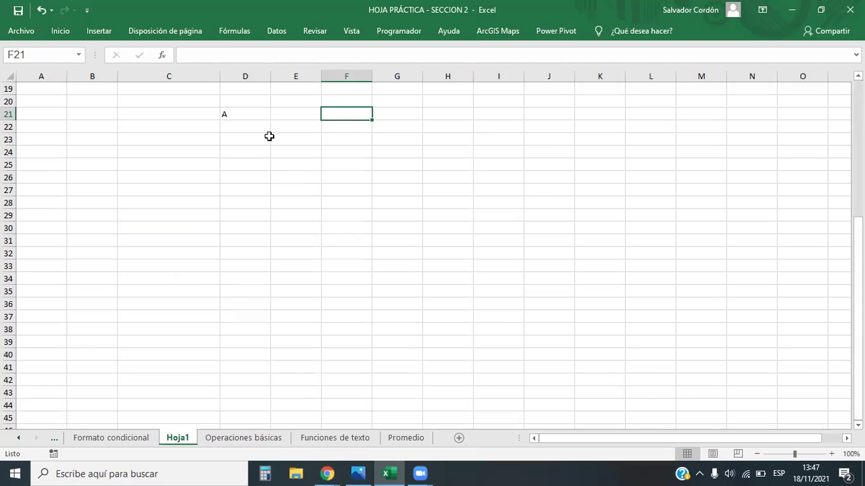
key("shift+Tab")
type("B")
key("Return")
Step: Center the headings A and B in D21:E21 horizontally
key("shift+Tab")
key("Tab")
key("Left")
key("Up")
key("Down")
key("Up")
key("shift+Right")
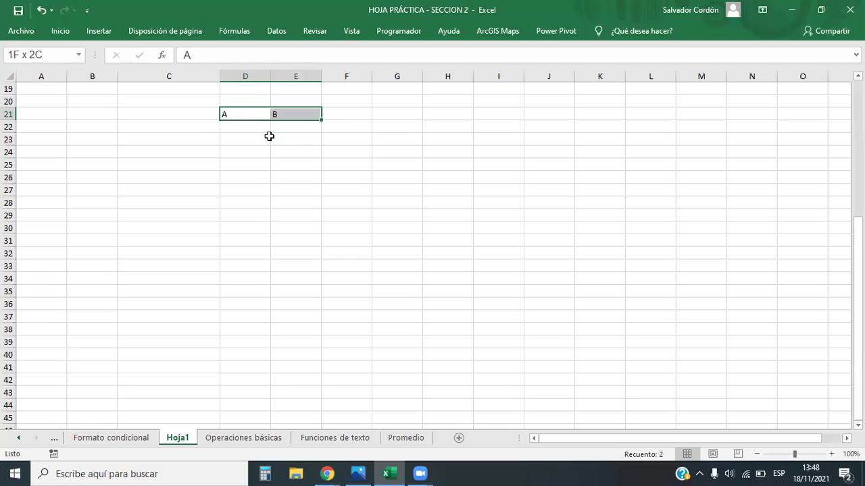
left_click(60, 30)
left_click(221, 75)
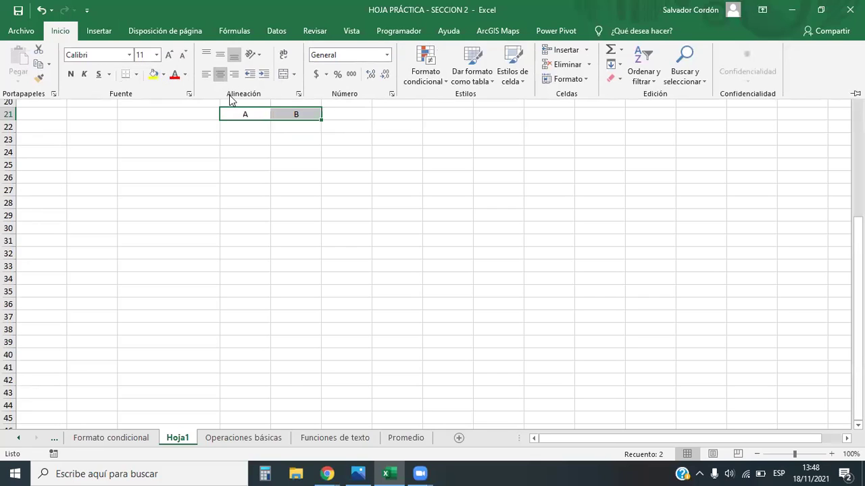
Step: Enter the values 254, 251 and 345 under heading A in D22:D24
left_click(263, 127)
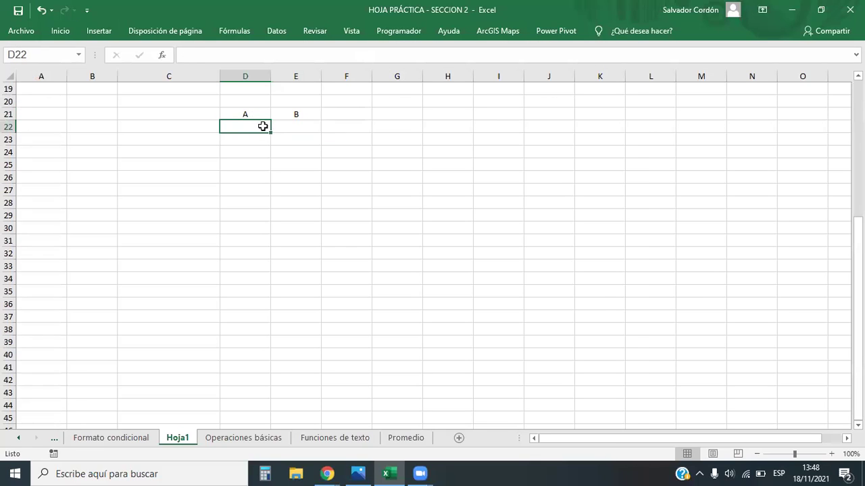
type("25")
key("Return")
type("251")
key("Return")
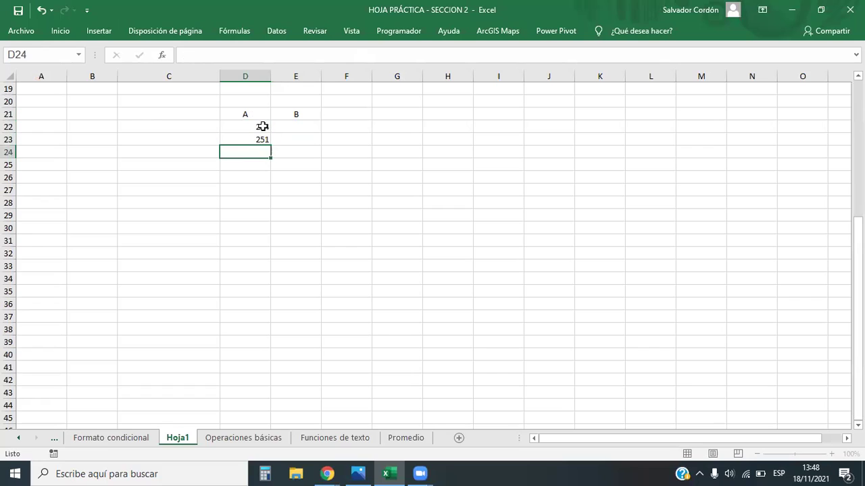
type("345")
key("Return")
Step: Enter the values 245, 258 and 124 under heading B in E22:E24
key("Up")
key("Right")
key("Up")
key("Up")
type("245")
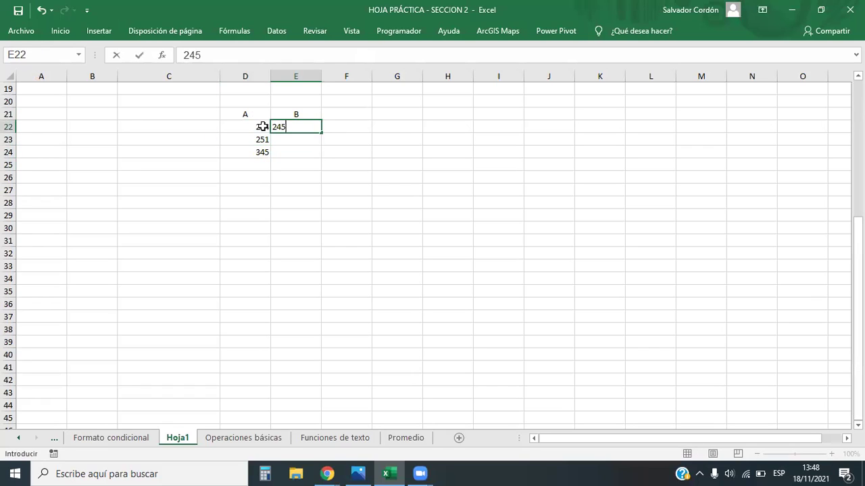
key("Return")
type("258")
key("Return")
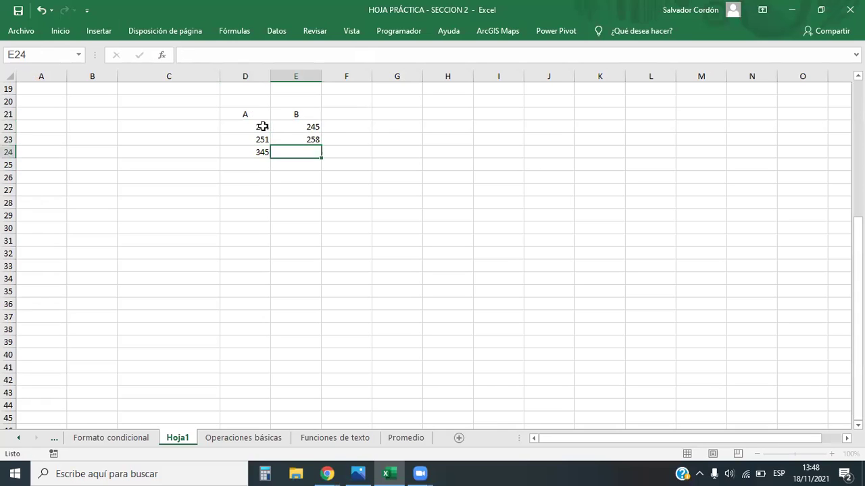
type("124")
key("Return")
Step: Center the numbers in D22:E24 horizontally
left_click_drag(262, 127, 297, 150)
left_click(57, 37)
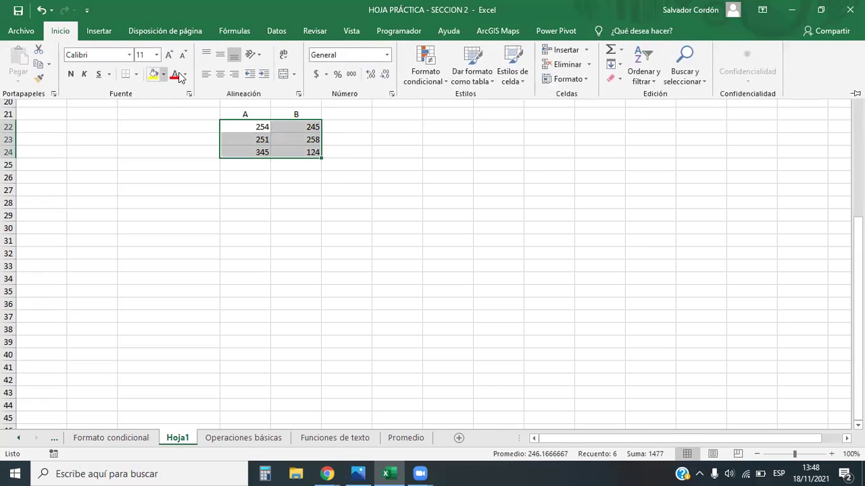
left_click(221, 76)
left_click_drag(276, 120, 311, 155)
left_click(341, 216)
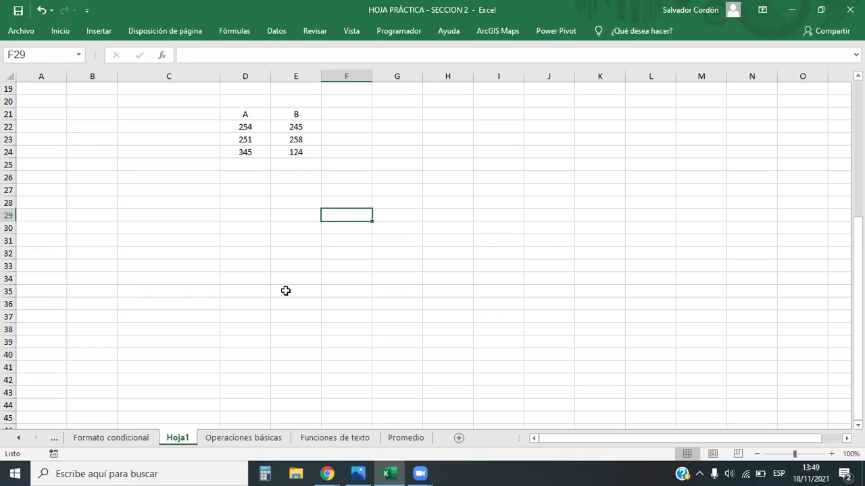
Step: Examine the values under A, D22:D24, and under B, E22:E24, as two separate ranges
left_click_drag(252, 125, 254, 152)
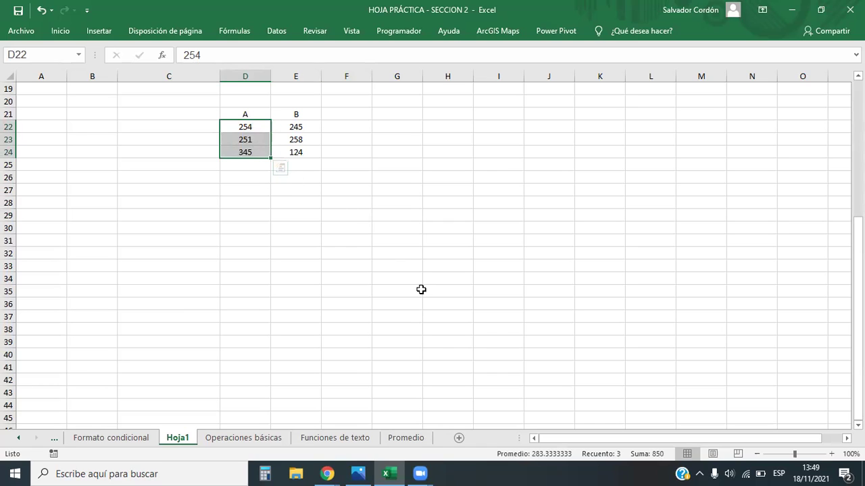
left_click_drag(306, 127, 307, 153)
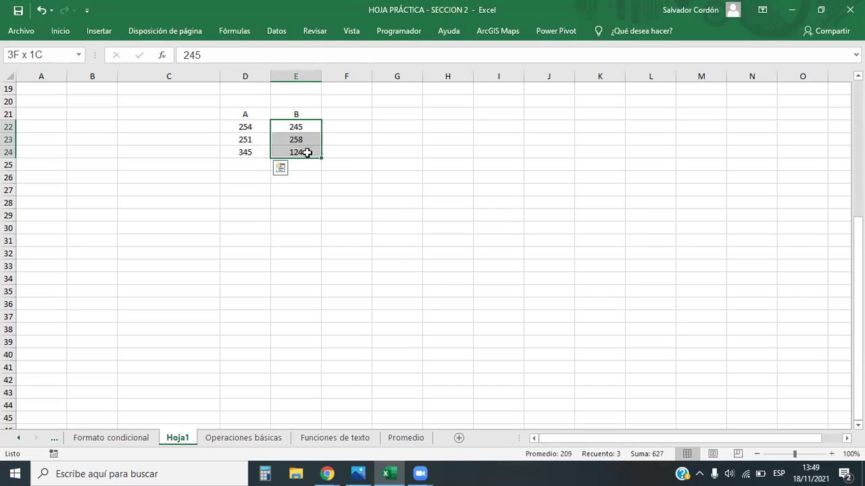
left_click(357, 203)
left_click_drag(242, 126, 256, 153)
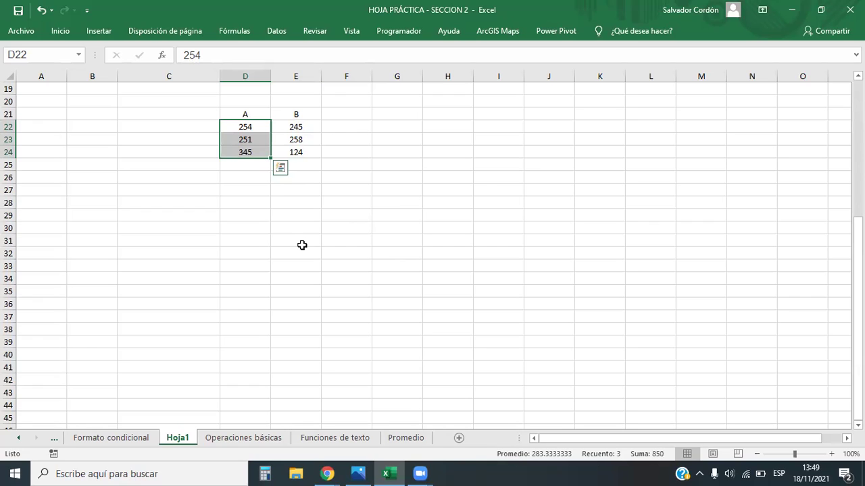
Step: Add up both columns of values in D27 with the formula =SUMA(D22:E24)
left_click(262, 190)
type("=SUMA(")
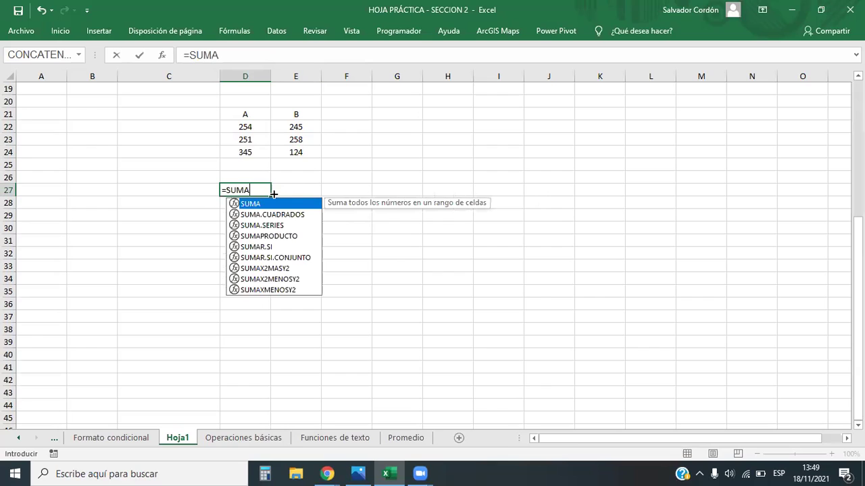
left_click(273, 192)
key("Right")
key("Up")
key("Up")
key("Up")
key("Left")
key("shift+Up")
key("shift+Up")
key("shift+Up")
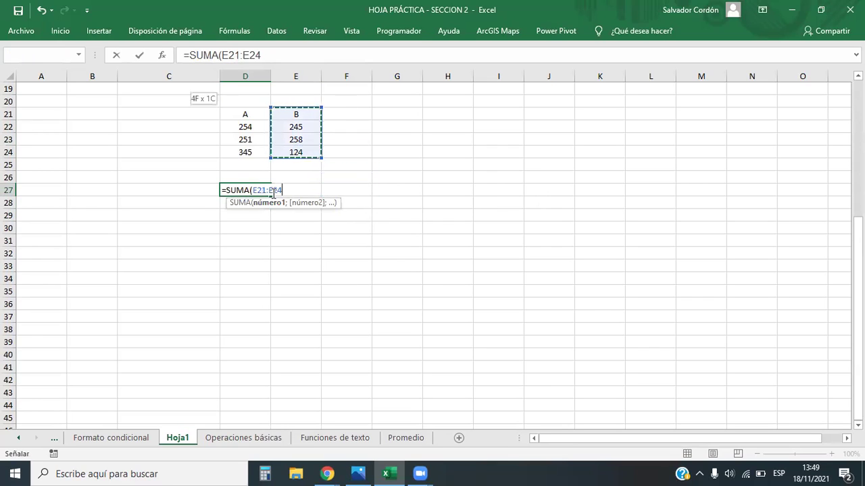
key("shift+Down")
key("shift+Left")
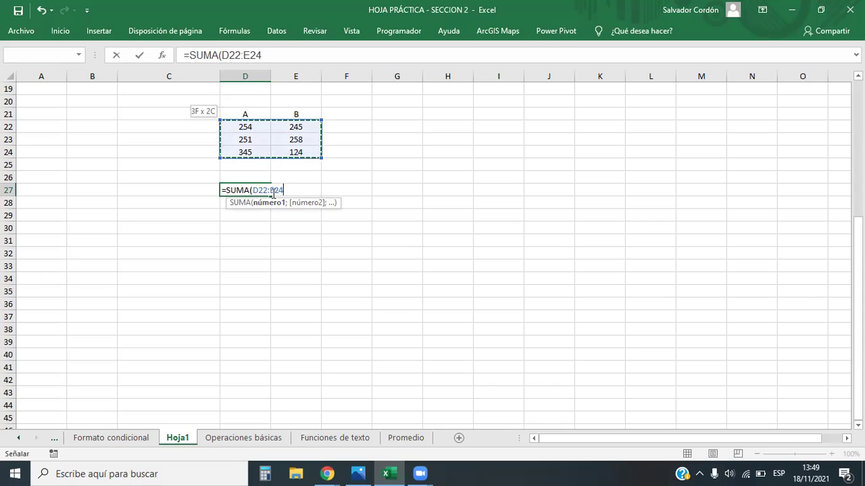
key("Return")
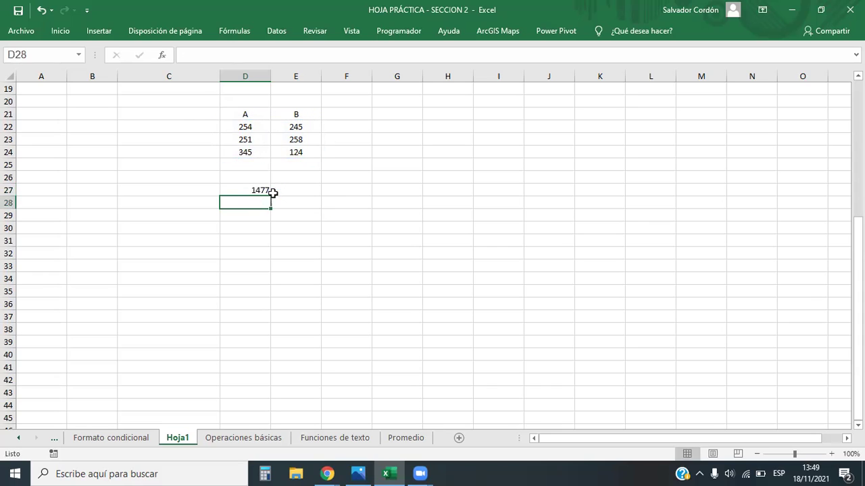
Step: Review the SUMA formula in D27 against the cells D22:E24 it refers to
left_click(253, 191)
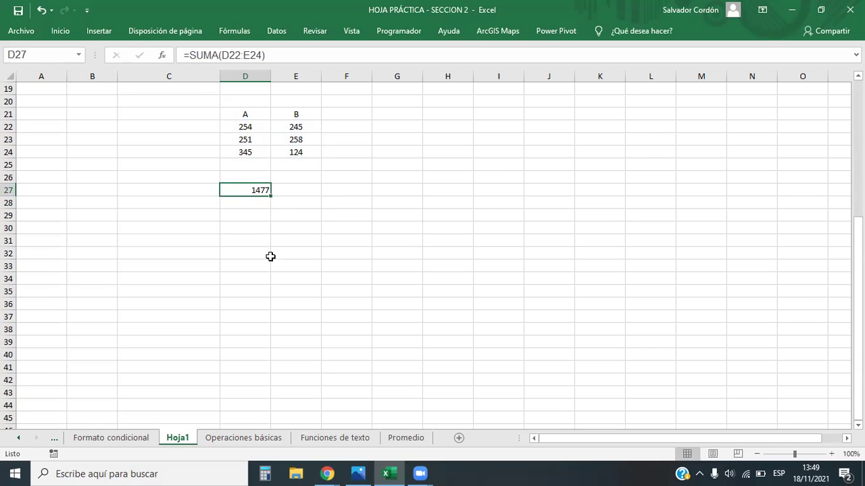
left_click_drag(252, 127, 298, 153)
left_click(264, 215)
left_click(261, 187)
left_click(264, 216)
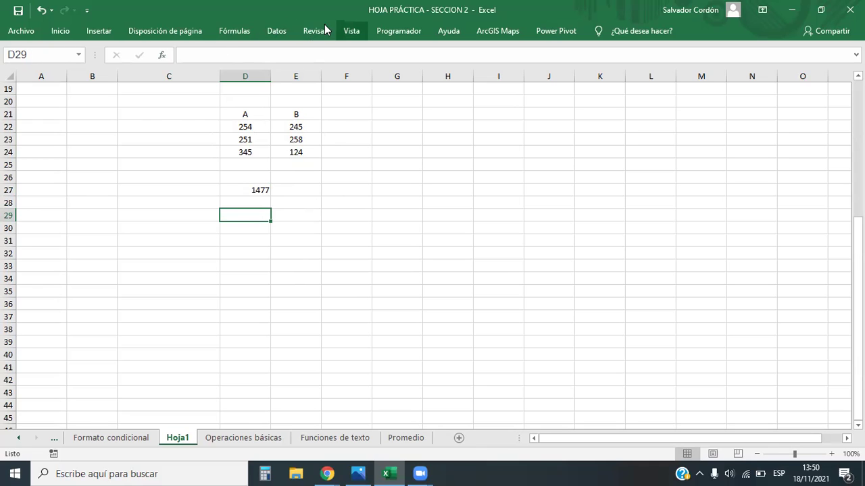
Step: Keep the ribbon permanently expanded and display the formula commands
left_click(99, 30)
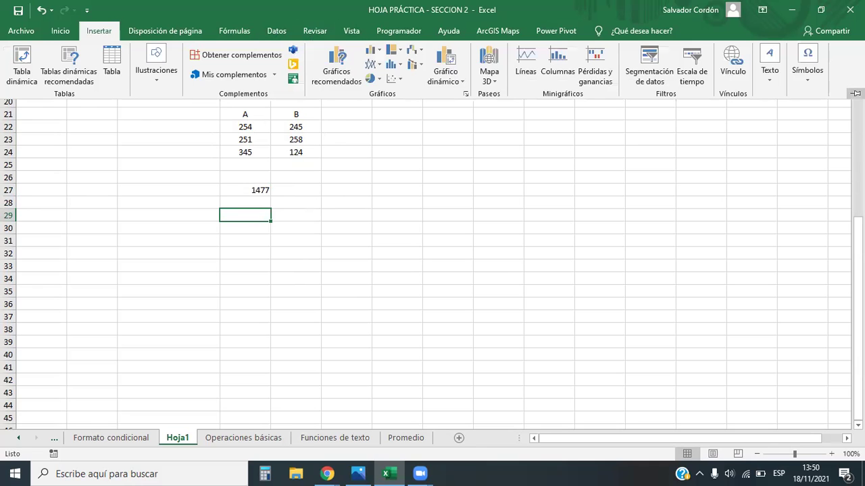
left_click(855, 94)
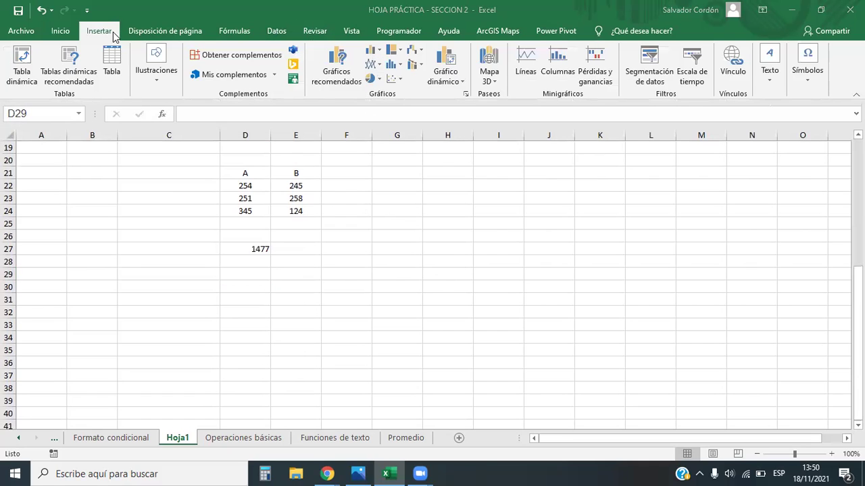
scroll(267, 62, "down", 2)
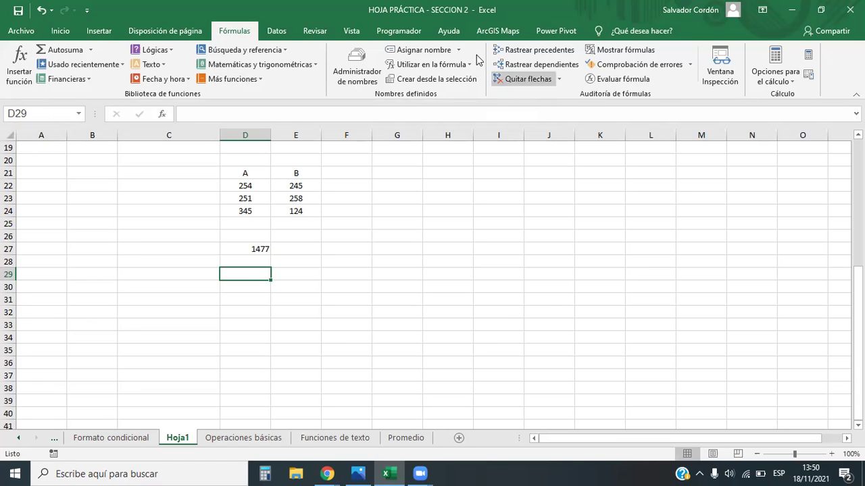
Step: Go to cell D22 by entering its cell reference
left_click(21, 113)
type("D22")
key("Return")
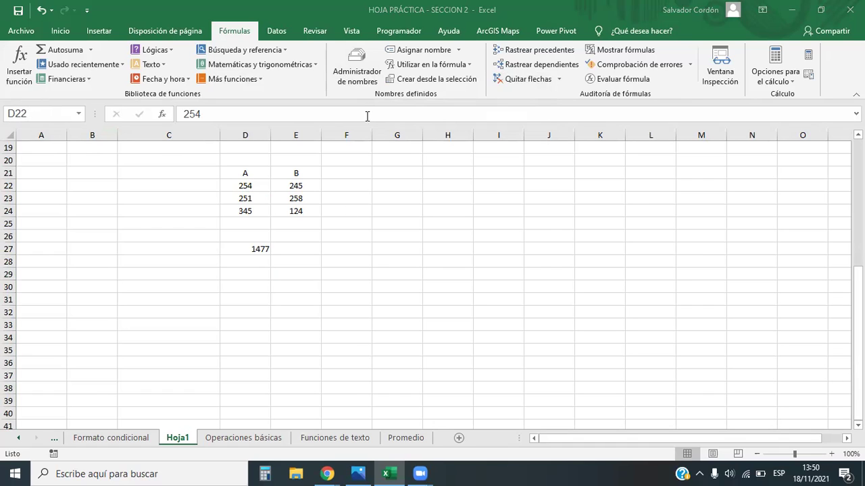
Step: Delete all the workbook's defined names: AFP, EMPLEADOS, ISSS, RENTA, Sueldo_base and Vendedores
left_click(357, 73)
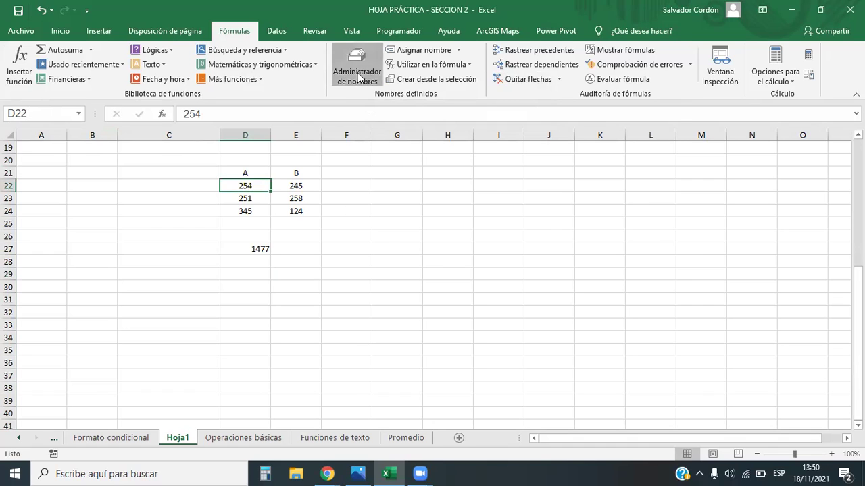
left_click_drag(425, 16, 474, 107)
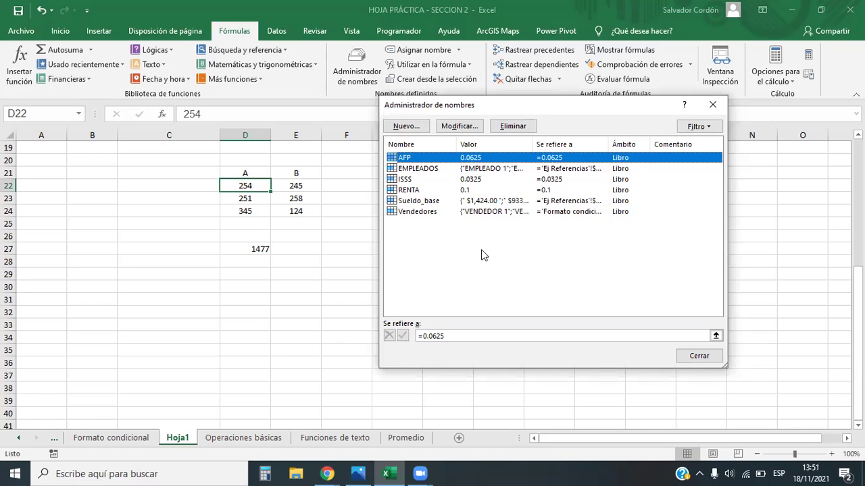
left_click_drag(476, 246, 466, 155)
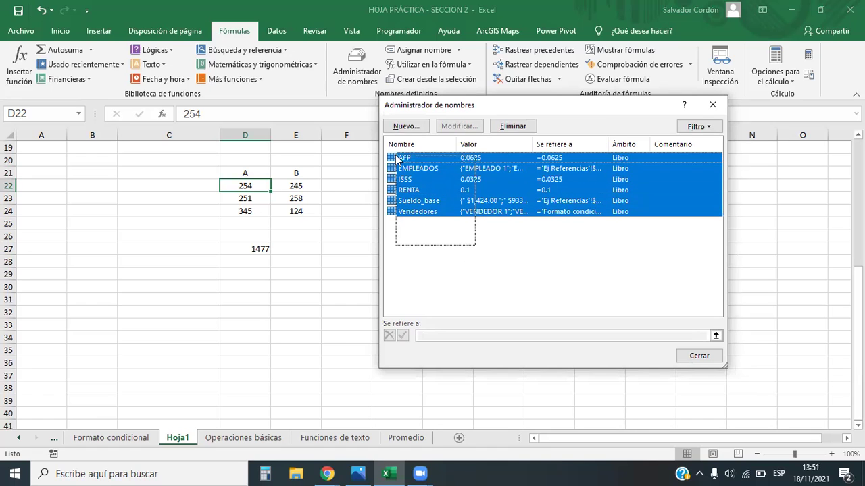
left_click(512, 125)
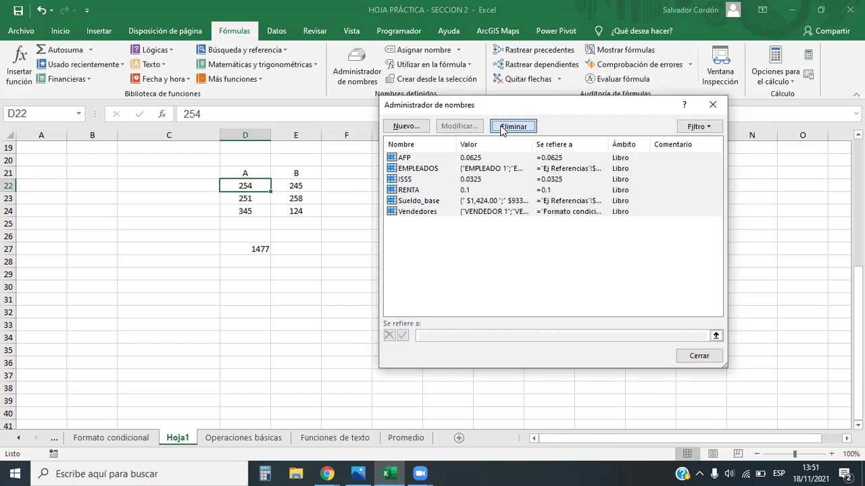
left_click(409, 272)
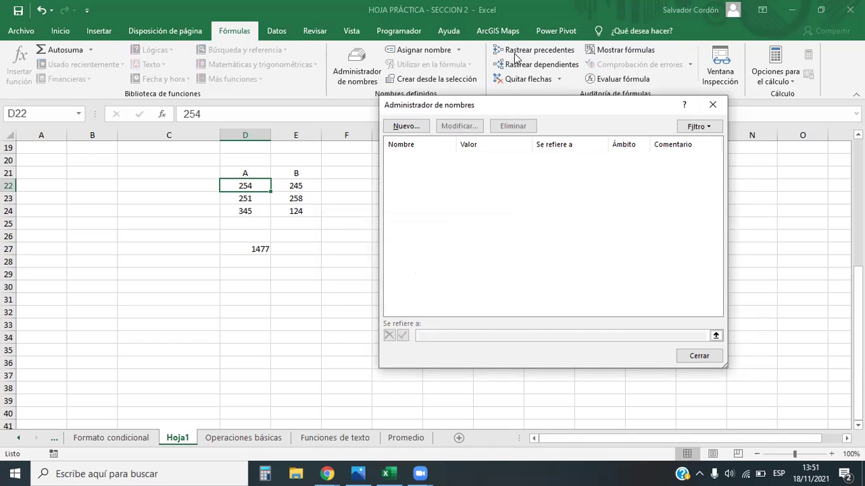
left_click_drag(511, 107, 570, 95)
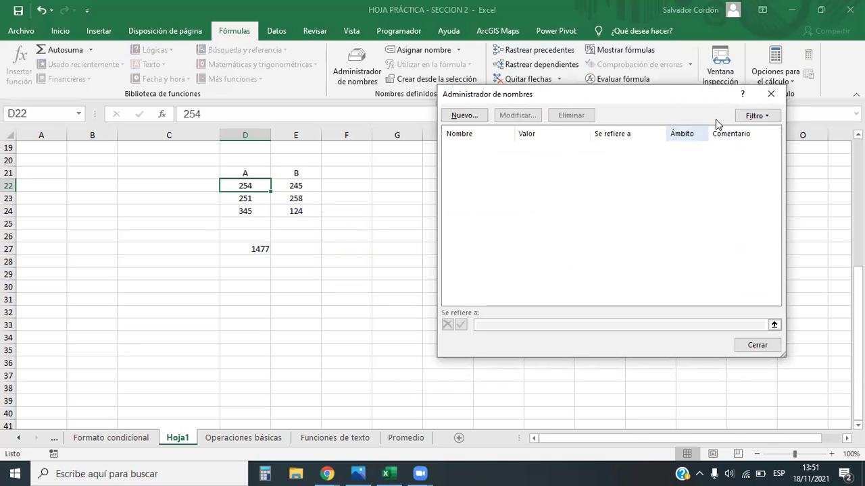
left_click(770, 95)
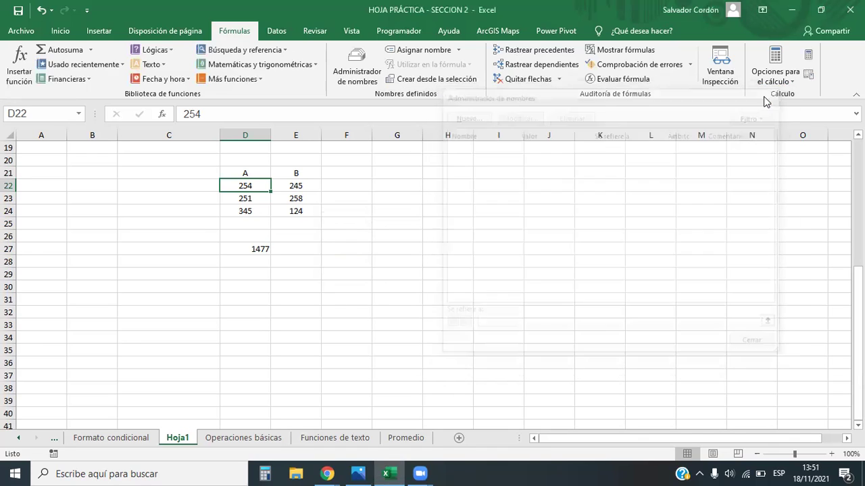
Step: Try to name the values under heading A, D22:D24, as Rango A
left_click(298, 312)
left_click_drag(245, 173, 304, 216)
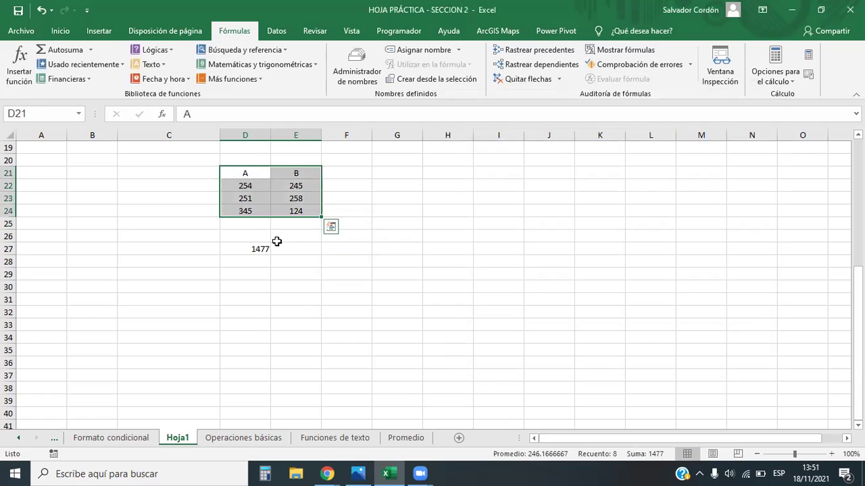
left_click_drag(251, 184, 251, 207)
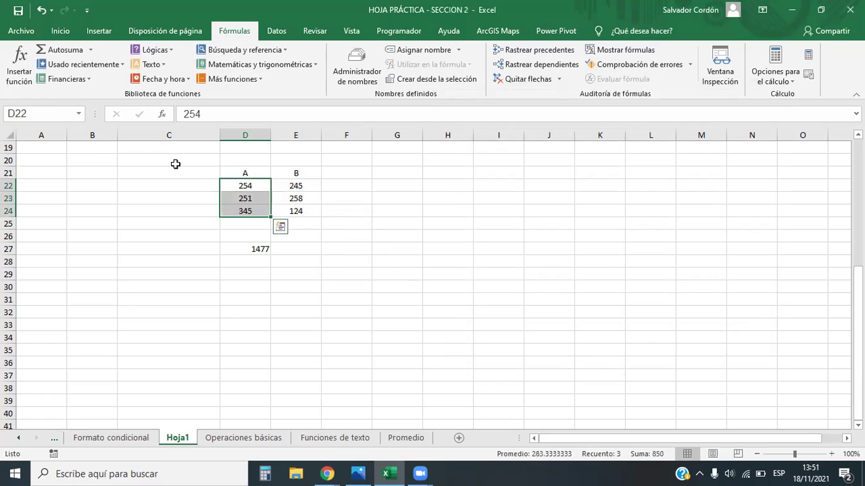
left_click(51, 113)
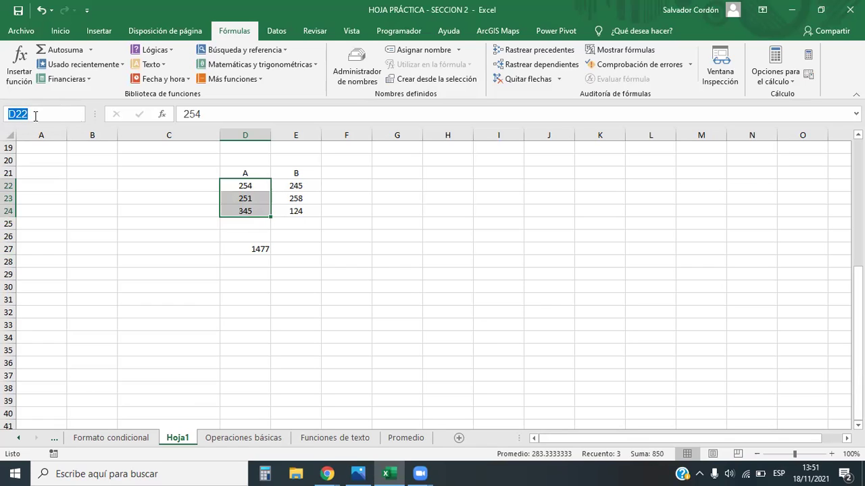
key("BackSpace")
type("A")
key("BackSpace")
type("Rangoa")
key("BackSpace")
type("A")
key("BackSpace")
type("A")
key("Return")
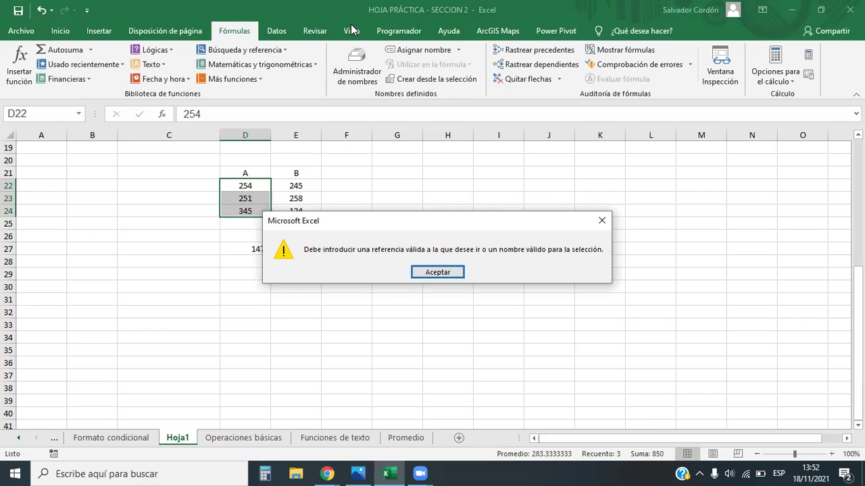
key("Return")
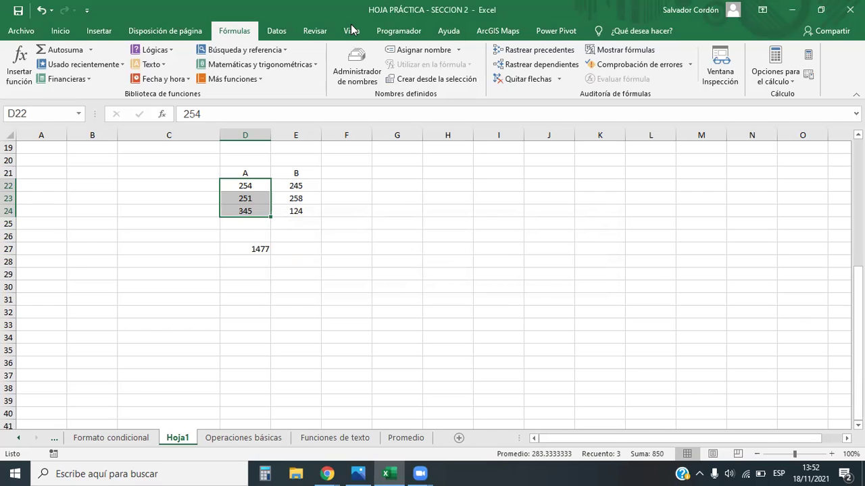
Step: Name the range D22:D24 under heading A as Rango_A
left_click(46, 113)
type("RAn")
key("BackSpace")
key("BackSpace")
type("ango_A")
key("Return")
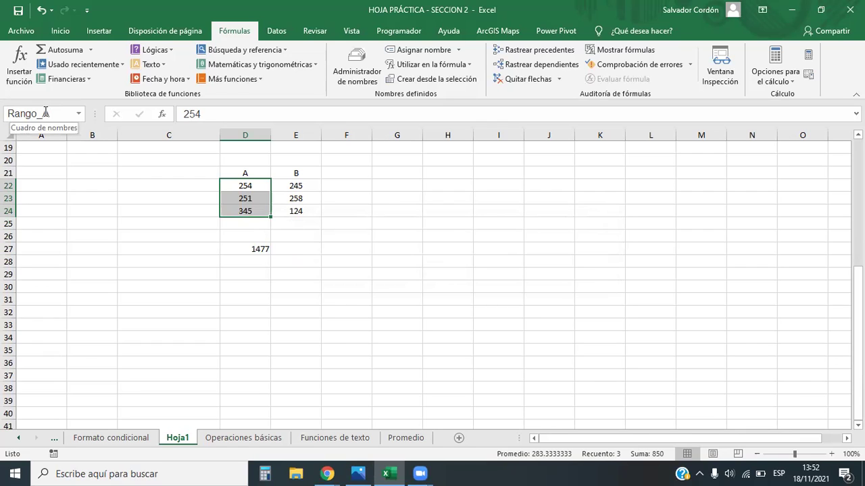
Step: Name the range E22:E24 under heading B as Rango_B
left_click_drag(297, 185, 303, 215)
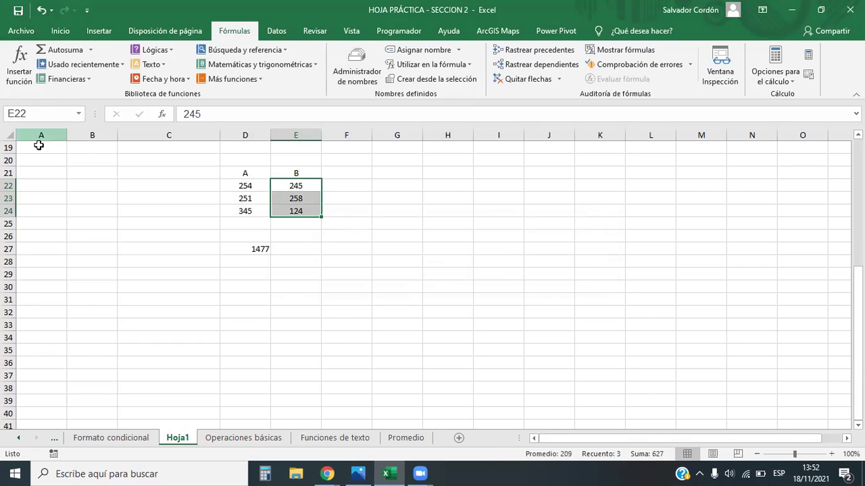
left_click(39, 113)
key("BackSpace")
type("Rango_B")
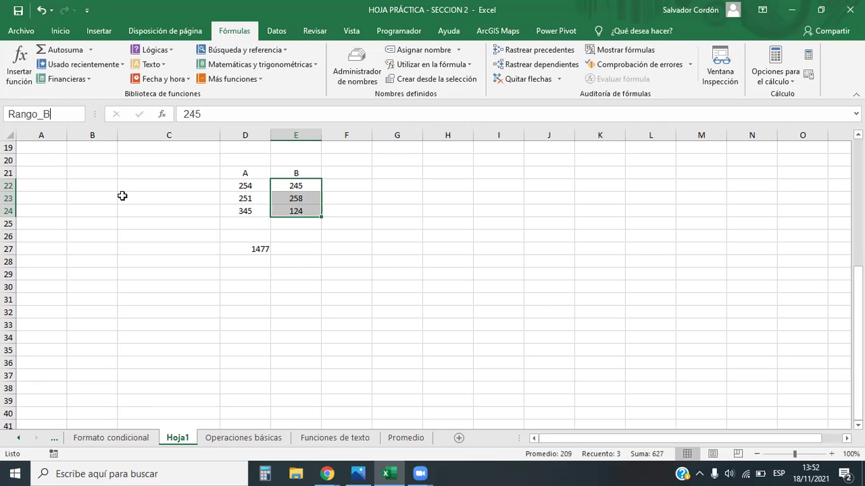
key("BackSpace")
key("BackSpace")
type("B")
key("BackSpace")
type("_B")
key("Return")
left_click(52, 115)
key("Return")
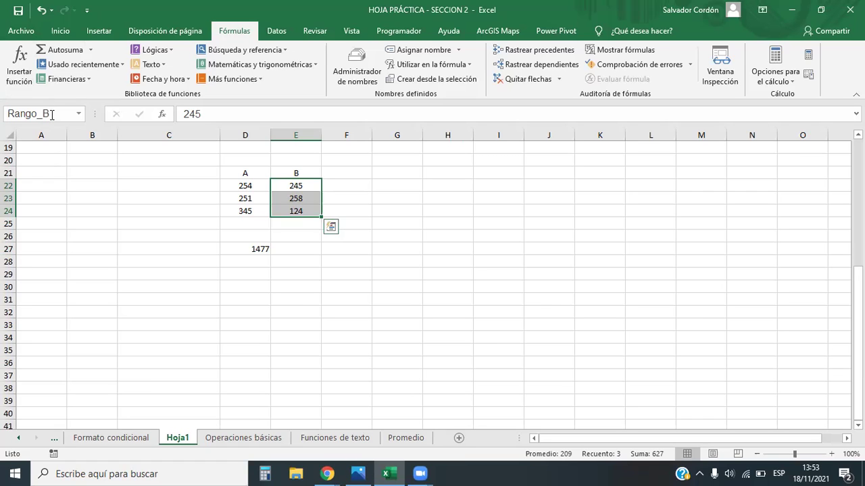
key("Return")
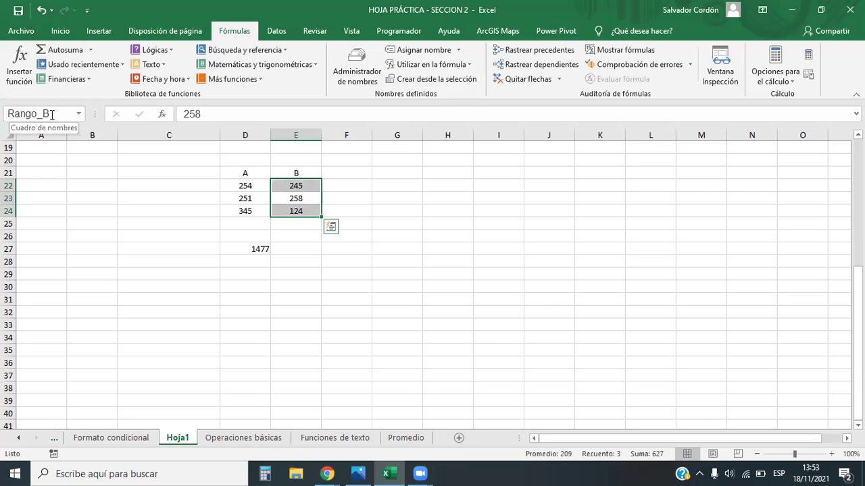
key("Return")
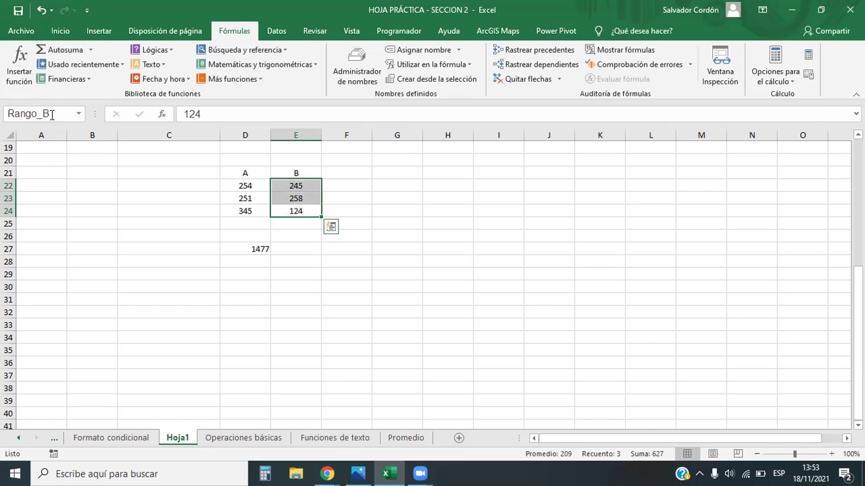
key("Return")
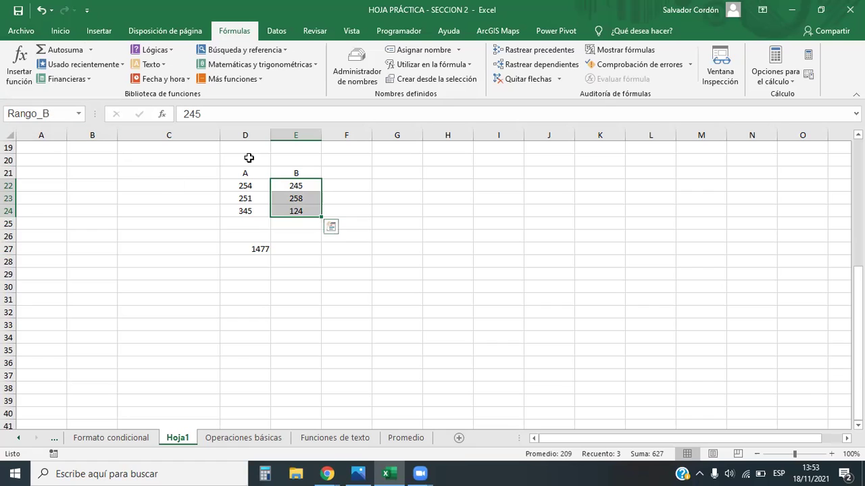
Step: Enter the formula =SUMA(Rango_A;Rango_B) in E27 to add both named ranges
left_click(284, 247)
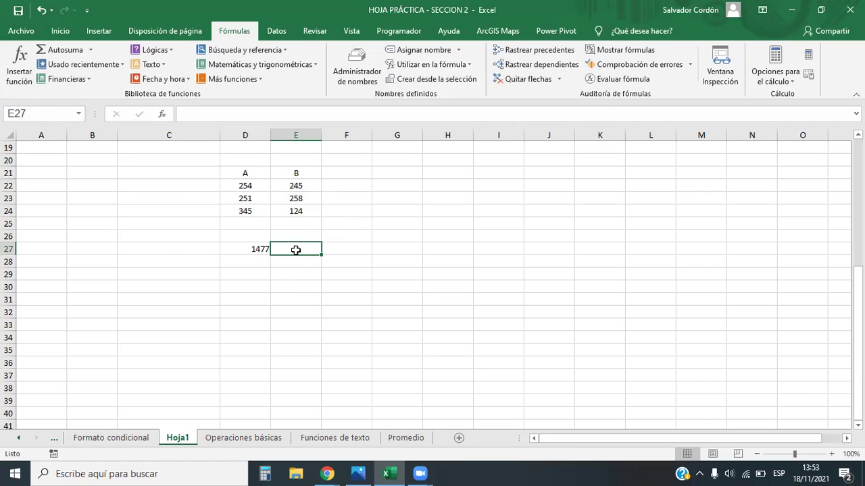
type("=SU")
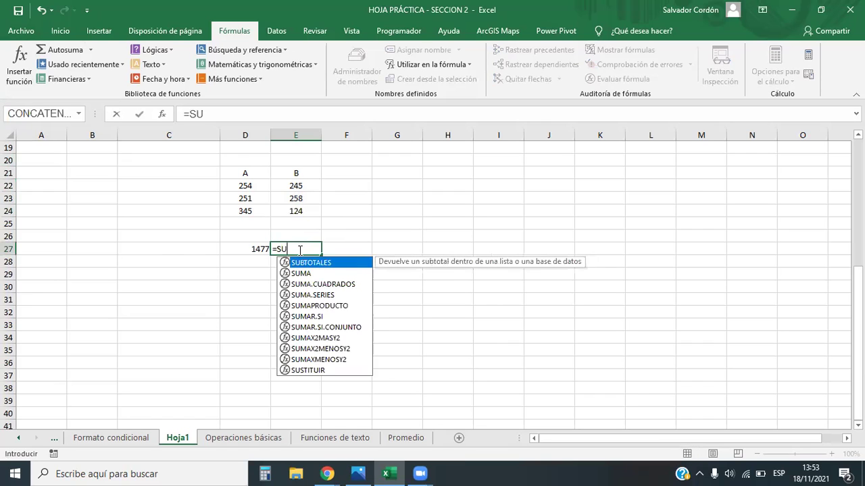
type("MA(")
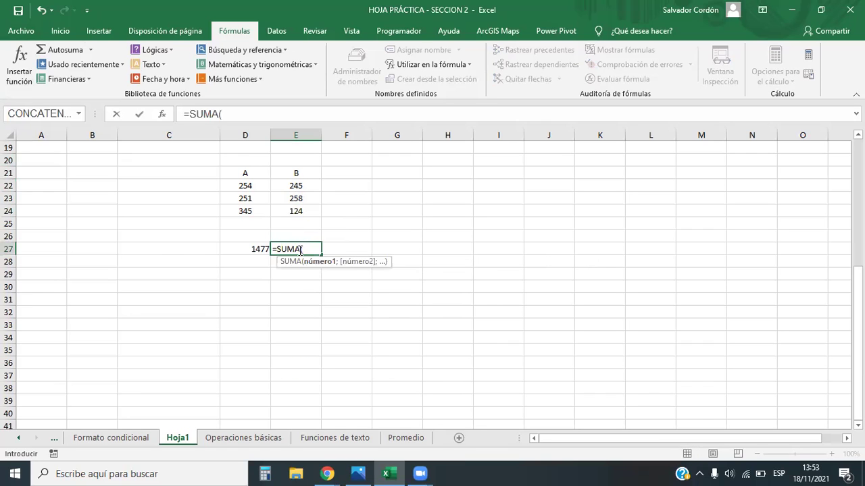
type("RANG")
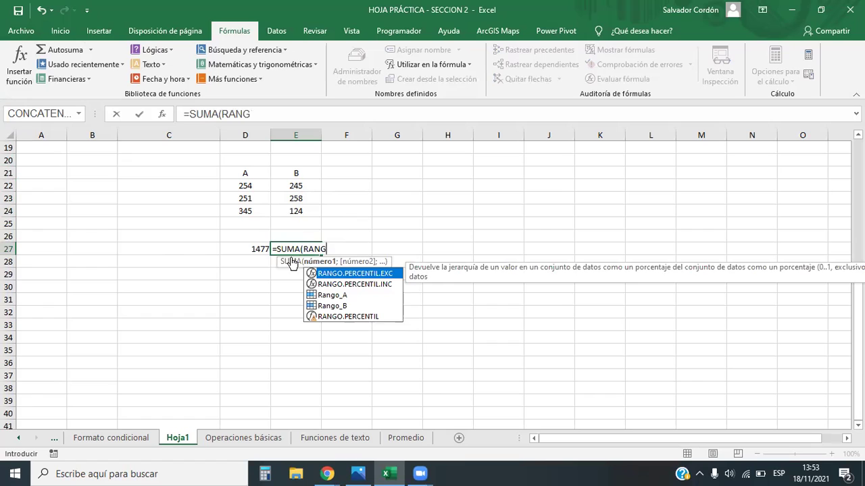
double_click(336, 293)
type(";Ran")
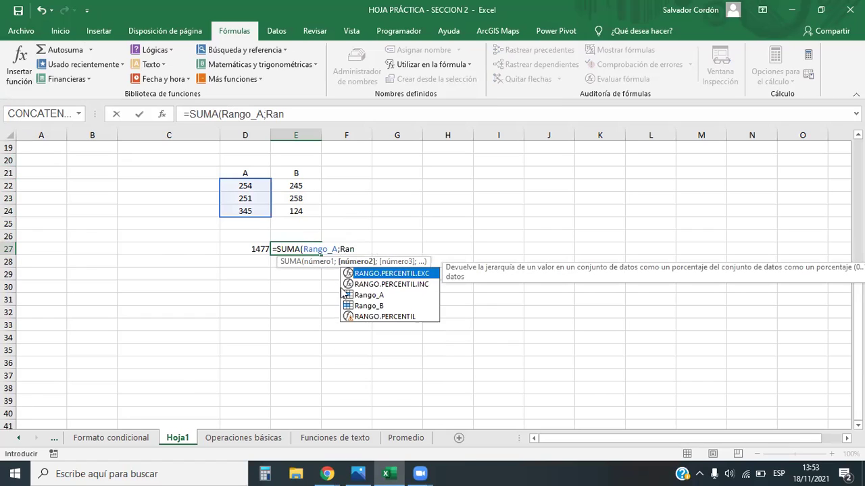
double_click(376, 306)
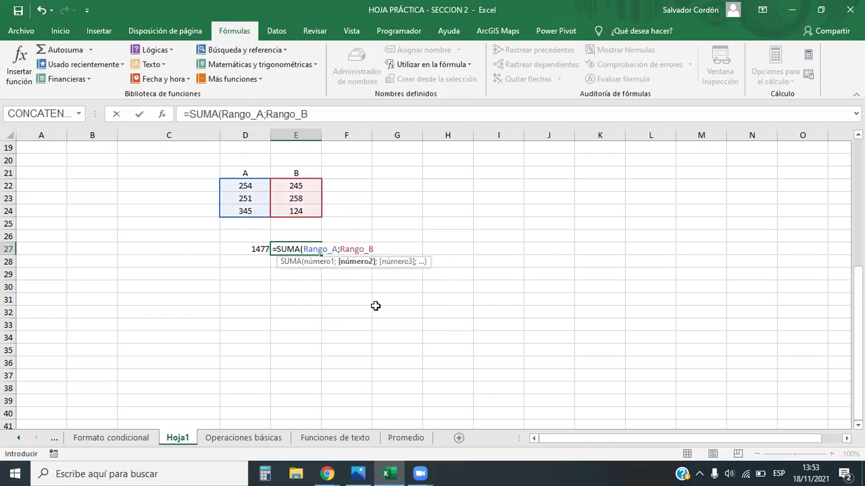
type(")")
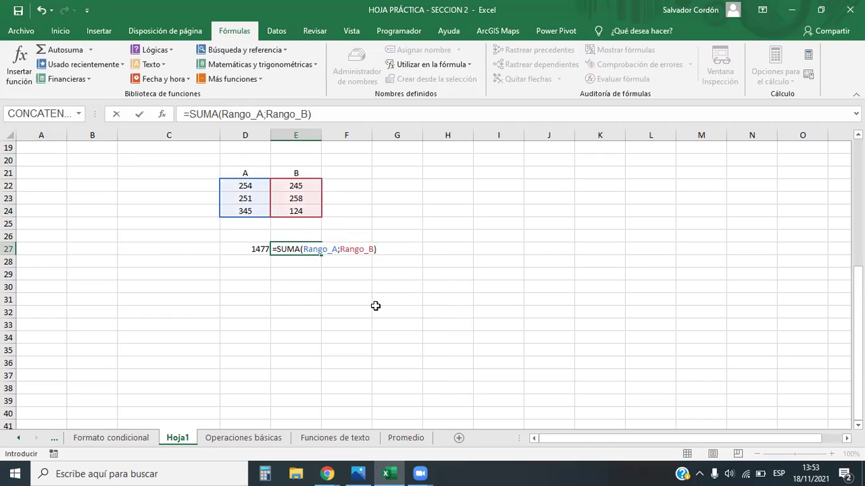
key("Return")
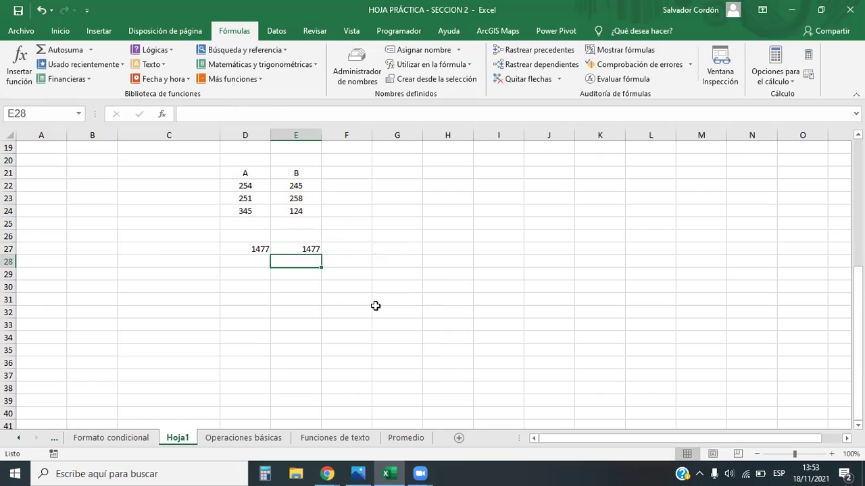
Step: Compare the cell-reference formula in D27 with the named-range formula in E27
left_click(255, 244)
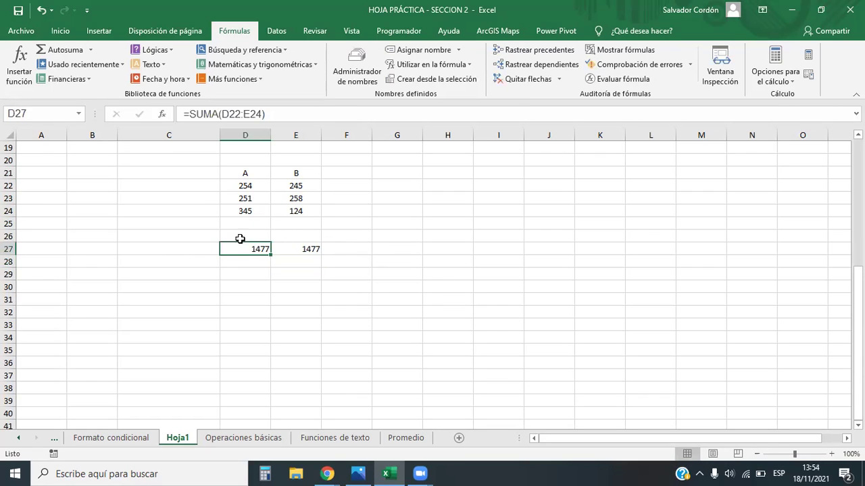
triple_click(286, 113)
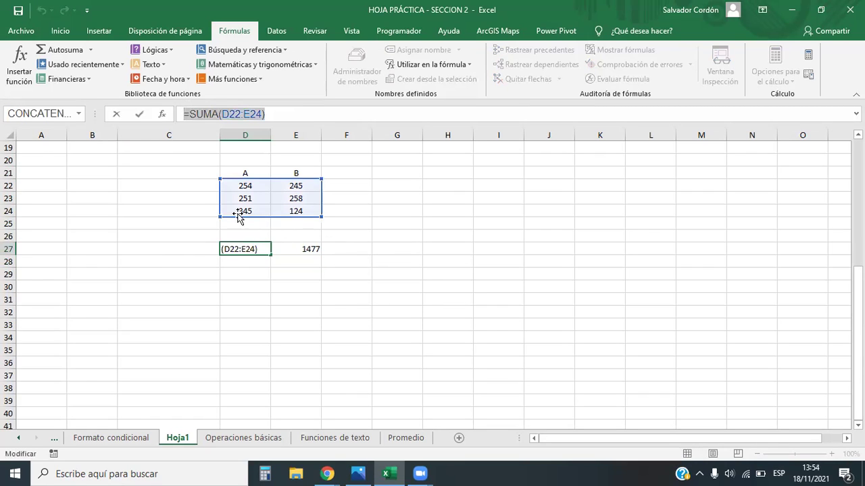
key("Escape")
left_click(312, 248)
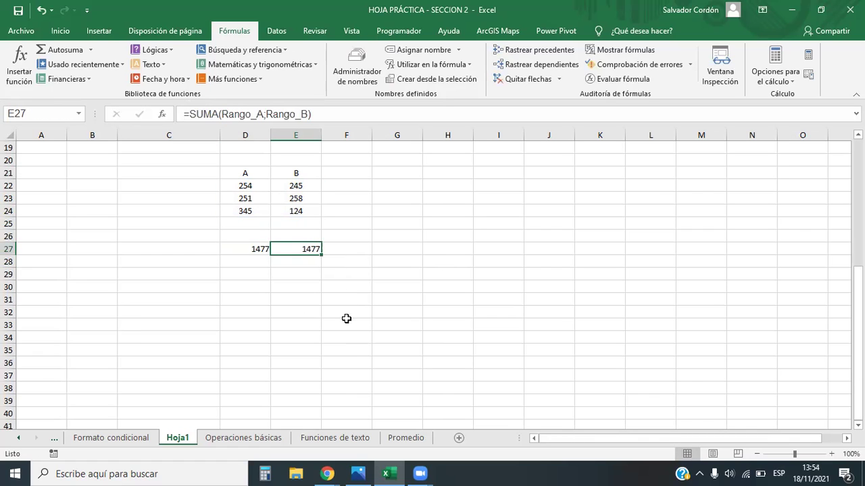
Step: Examine the vendor sales table on the Formato condicional sheet alongside the A/B example on Hoja1
left_click(112, 439)
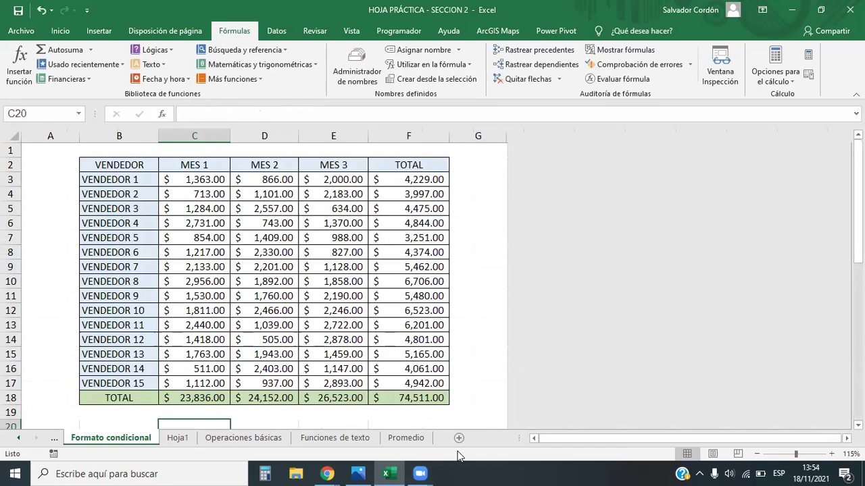
left_click(170, 440)
left_click(171, 312)
left_click(256, 297)
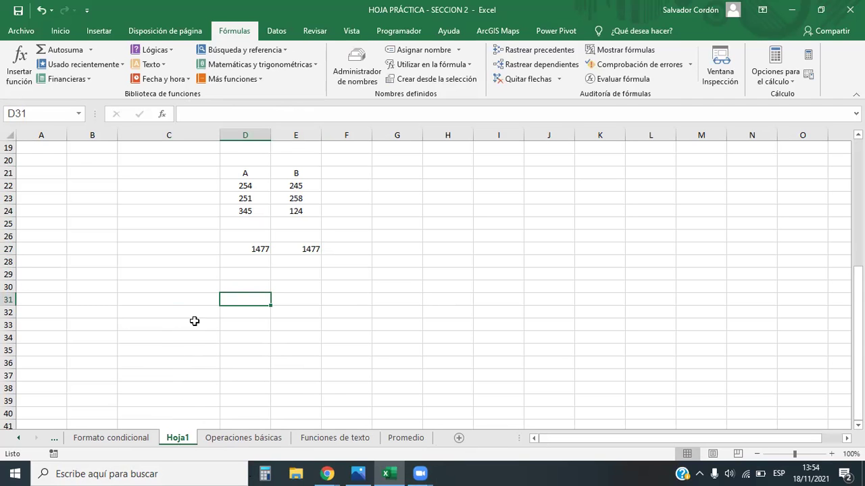
left_click(143, 437)
left_click(174, 437)
left_click(139, 437)
left_click(173, 437)
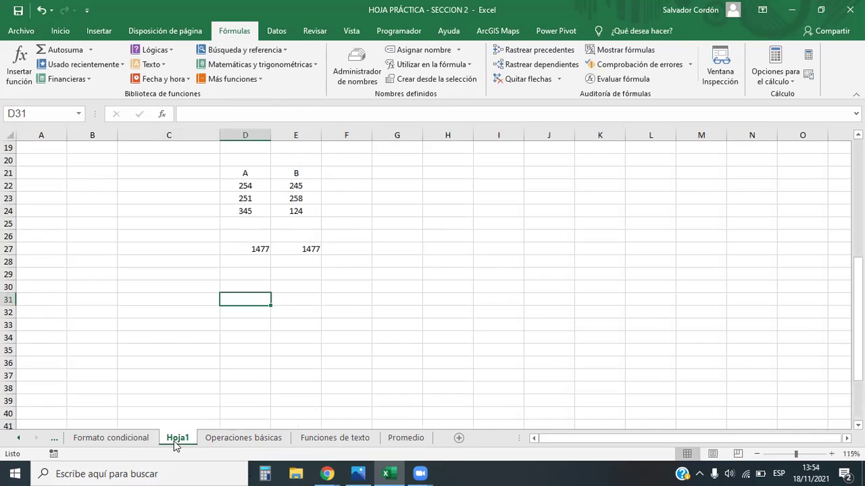
left_click(145, 438)
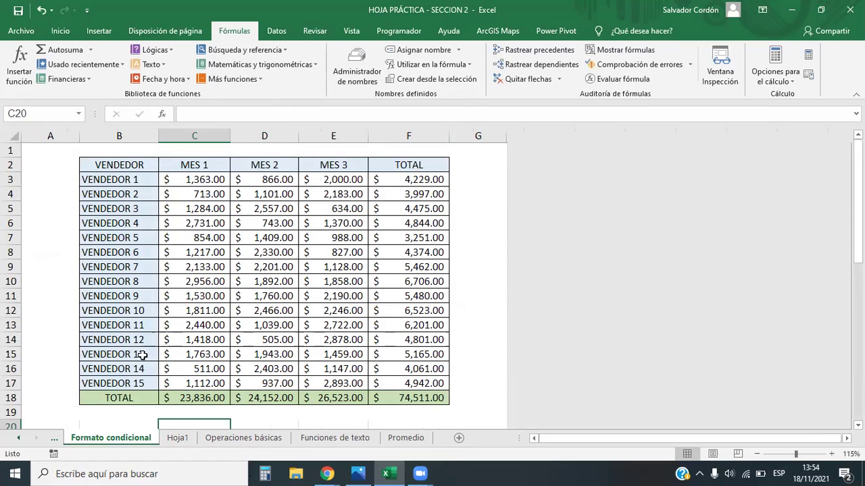
left_click(166, 439)
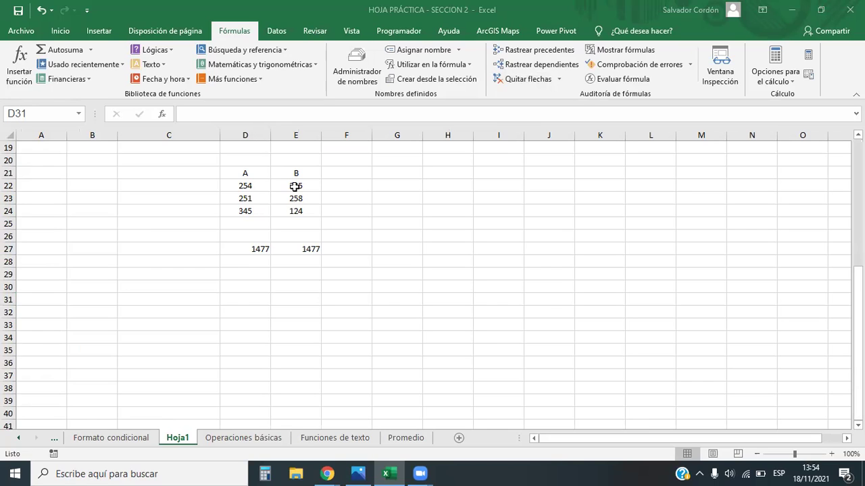
Step: Review the values in D22:E24 and the SUMA formulas in D27 and E27
left_click_drag(295, 187, 247, 206)
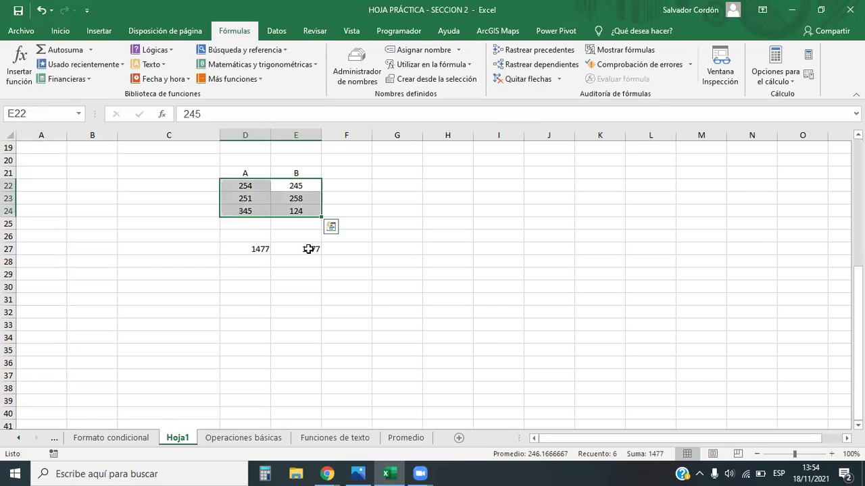
left_click(308, 248)
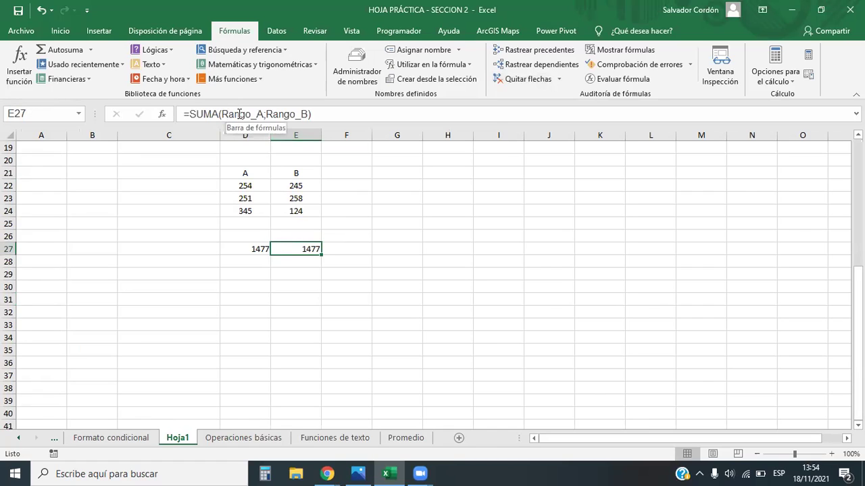
left_click(258, 248)
left_click(277, 248)
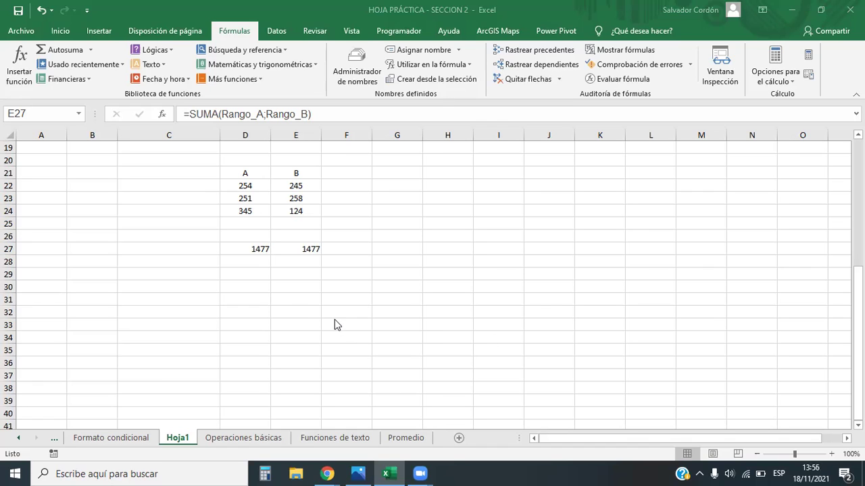
Step: Change the formula in E27 to =SUMA(Rango_A;Rango_A), replacing the second named range
left_click(315, 250)
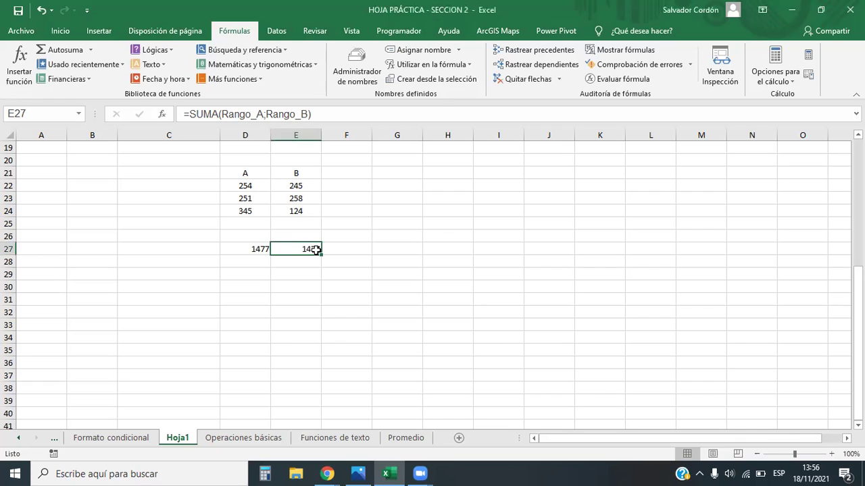
left_click(314, 115)
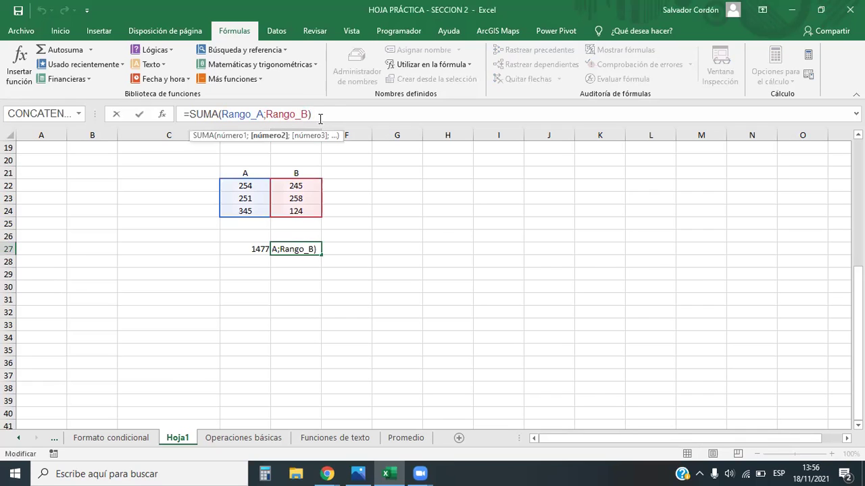
key("BackSpace")
key("BackSpace")
key("BackSpace")
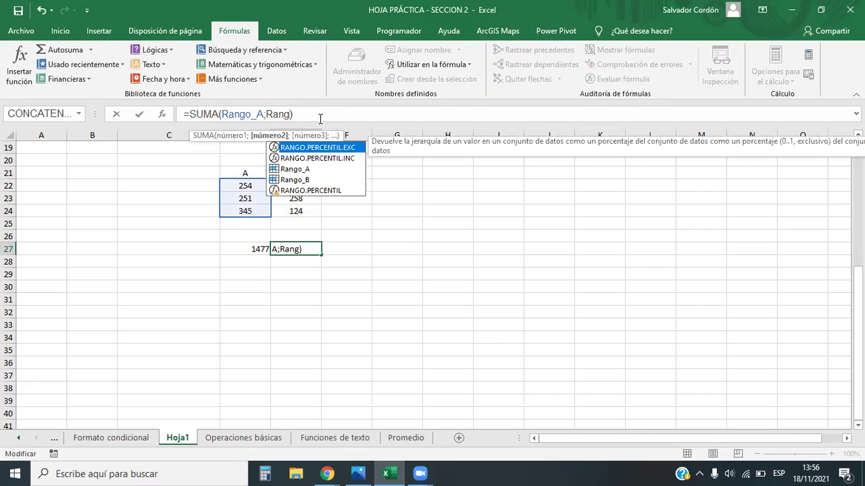
double_click(303, 169)
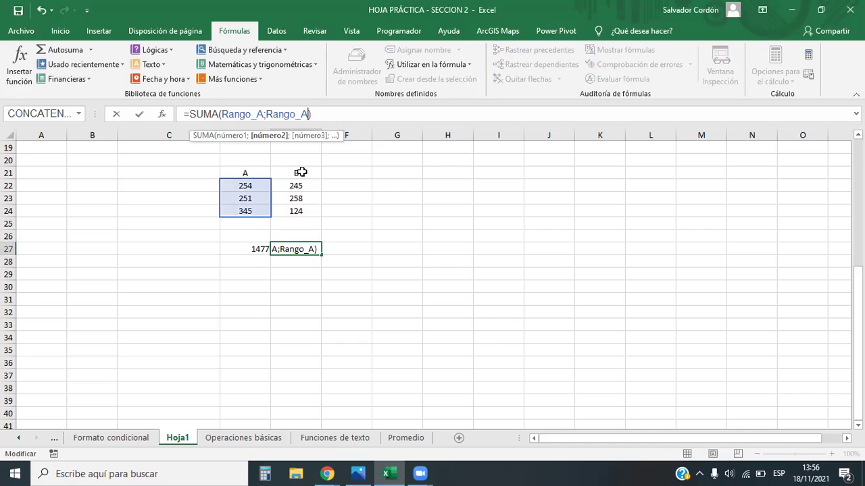
key("Return")
left_click(297, 249)
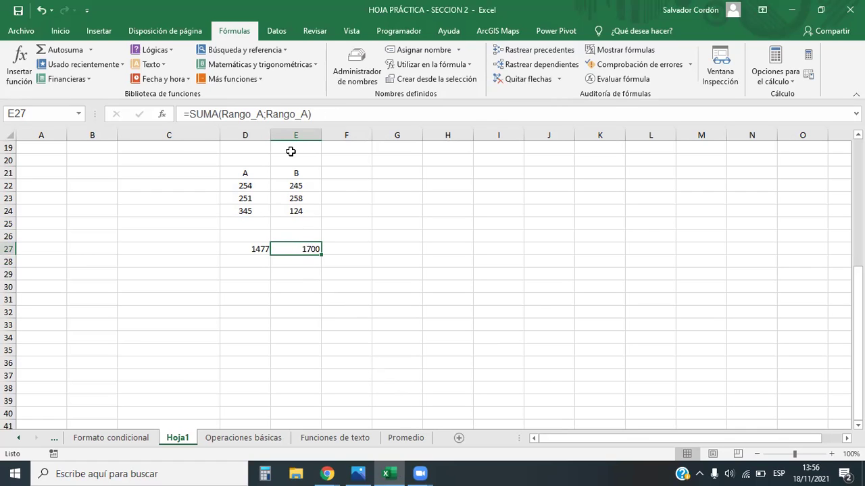
left_click(241, 114)
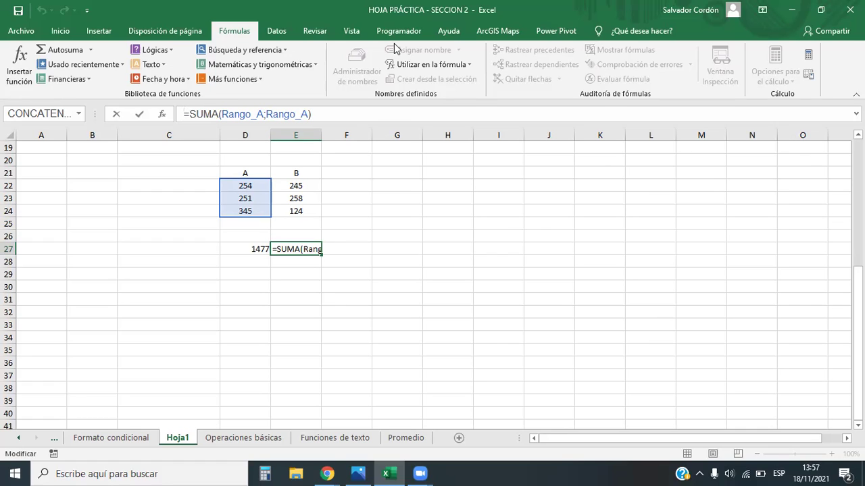
key("ctrl+Return")
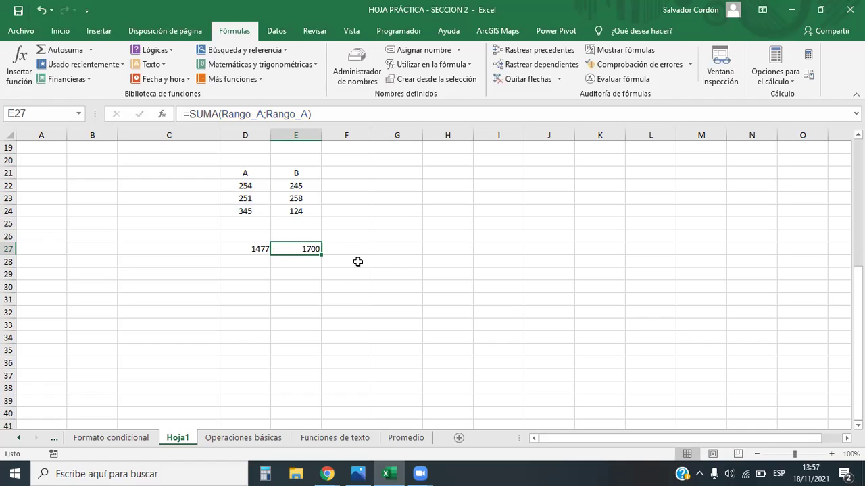
Step: Delete the two SUMA formulas in E27 and D27
key("Delete")
left_click(318, 286)
left_click(241, 251)
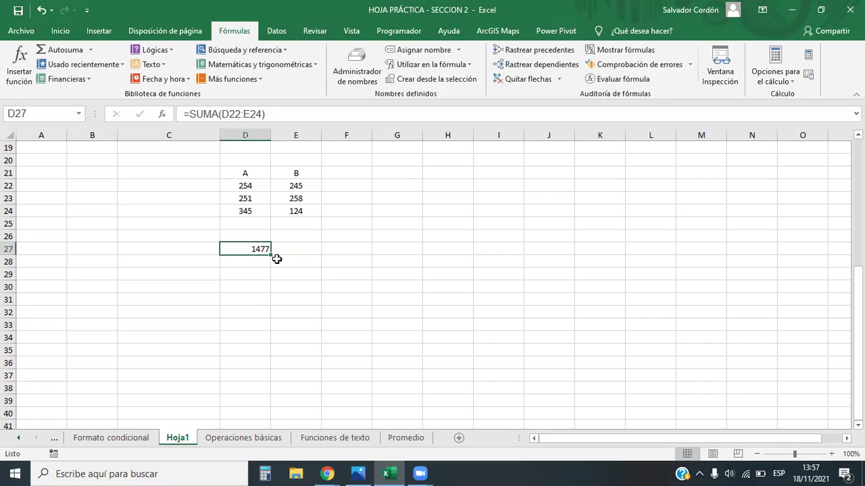
key("Delete")
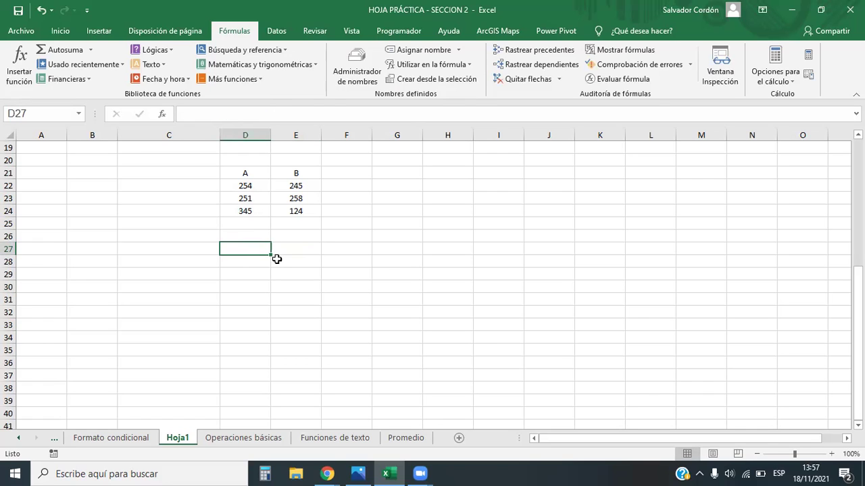
Step: Review the cell references of the defined names Rango_A and Rango_B in the name manager
left_click(358, 70)
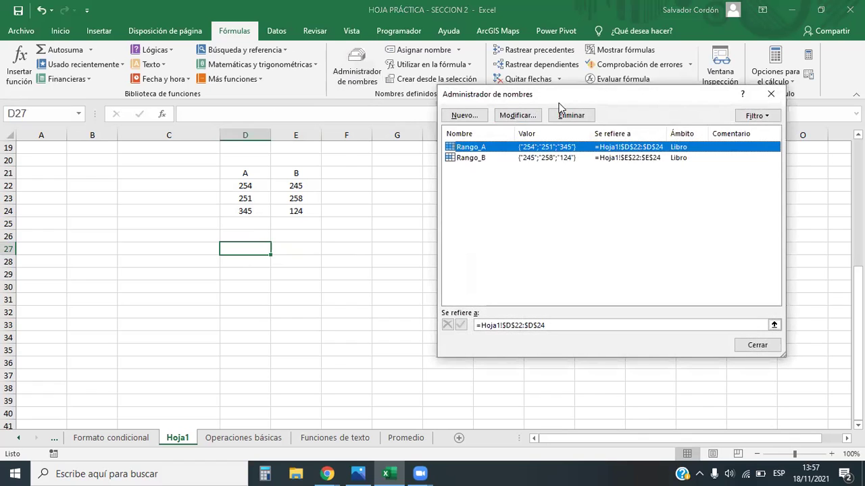
left_click_drag(559, 108, 468, 176)
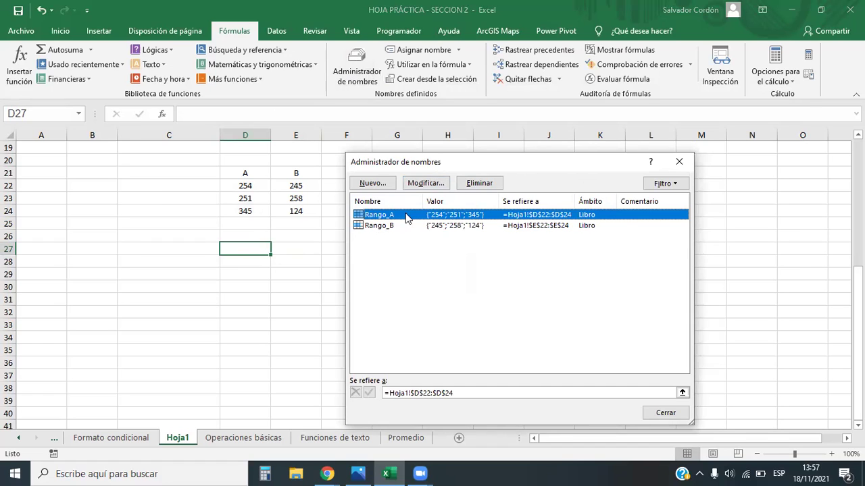
left_click(679, 163)
Step: Assign the name Ra to the cell range D22:D24
left_click_drag(250, 187, 251, 212)
left_click(56, 114)
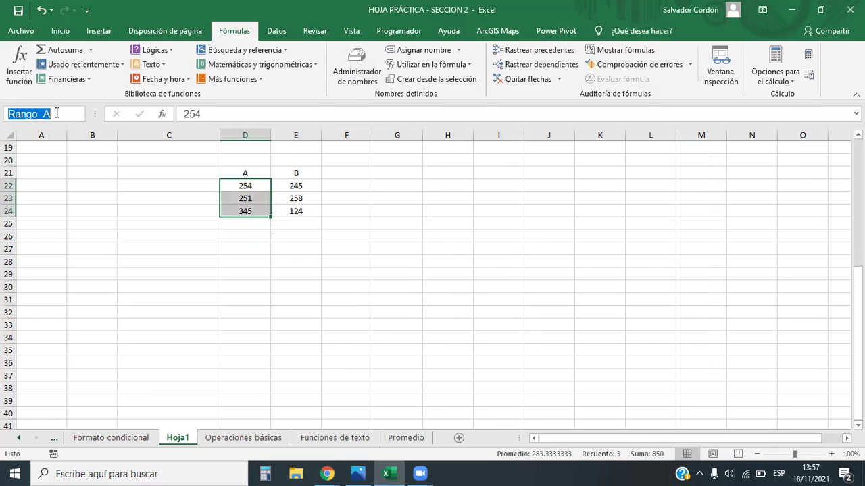
key("BackSpace")
type("Ra")
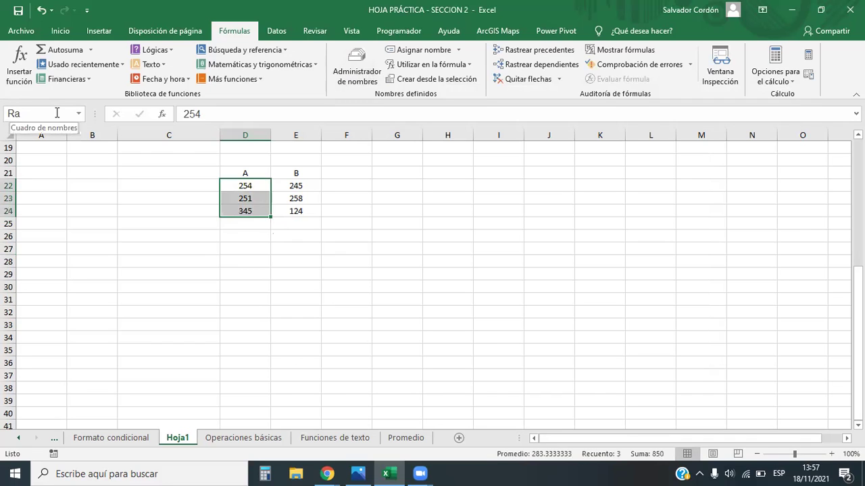
Step: Enter the formula =SUMA(Ra;Rango_B) in cell D27, using the two named ranges
left_click(233, 250)
type("=SUMA")
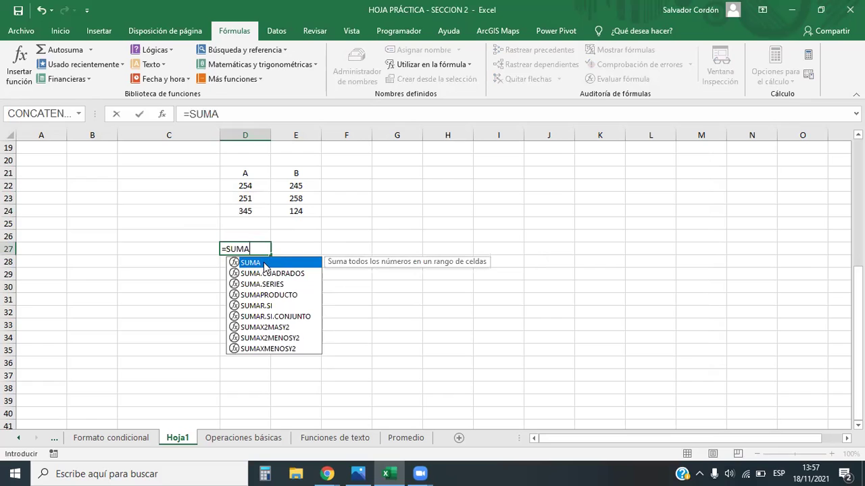
double_click(266, 264)
type("Ra")
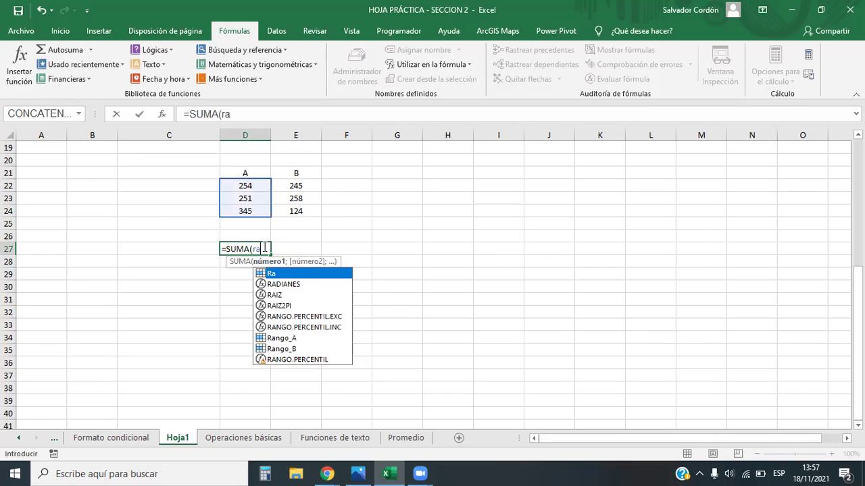
double_click(277, 276)
type(";")
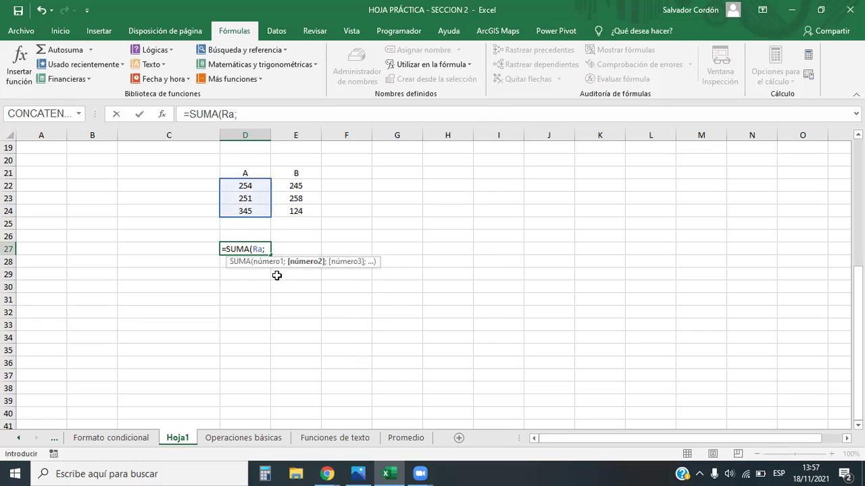
type("ra")
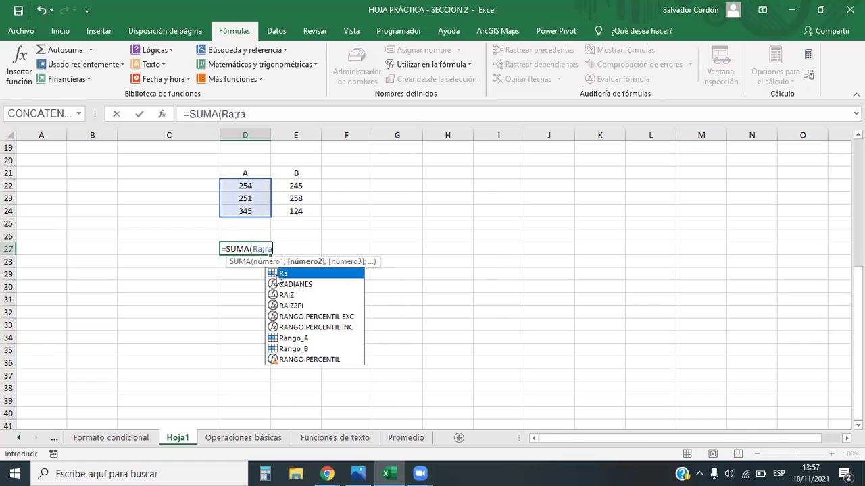
type("na")
key("BackSpace")
type("go")
double_click(310, 306)
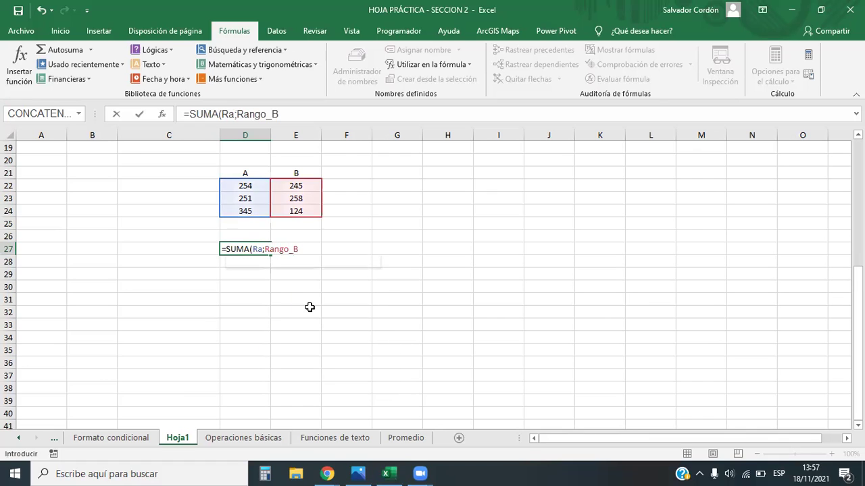
key("Return")
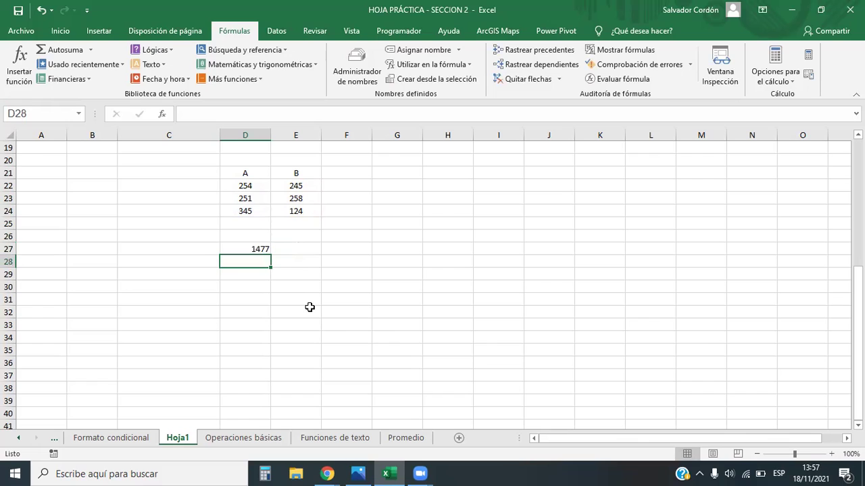
Step: Change the formula in D27 to =SUMA(Ra;Ra), replacing its arguments with the named range Ra twice
double_click(257, 249)
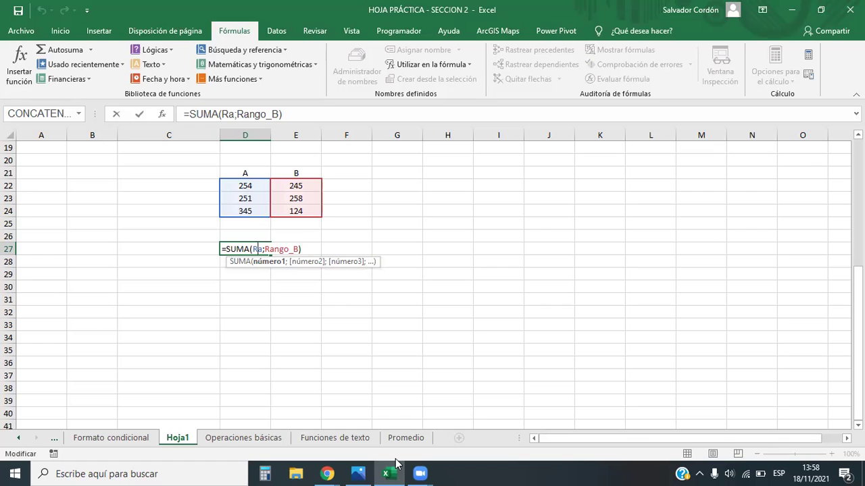
key("Delete")
key("Delete")
key("Delete")
key("Delete")
key("Delete")
key("Delete")
key("Delete")
key("Delete")
key("Delete")
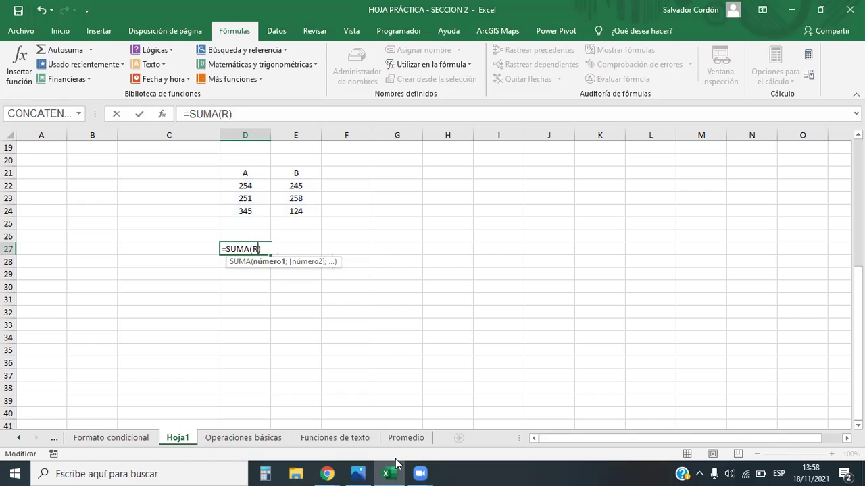
type("a")
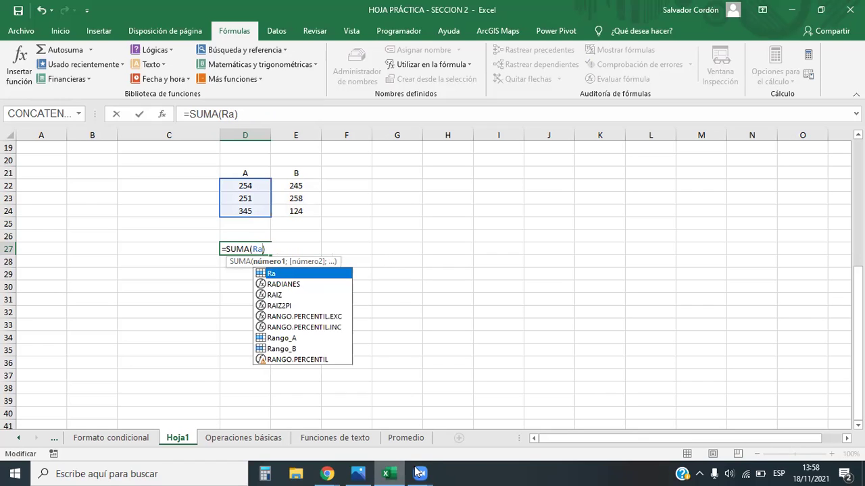
double_click(279, 272)
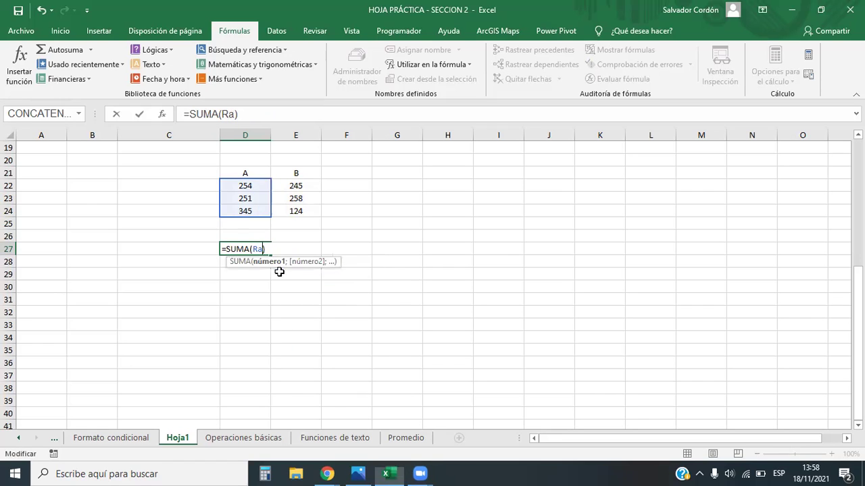
type(";;")
key("BackSpace")
type("ra")
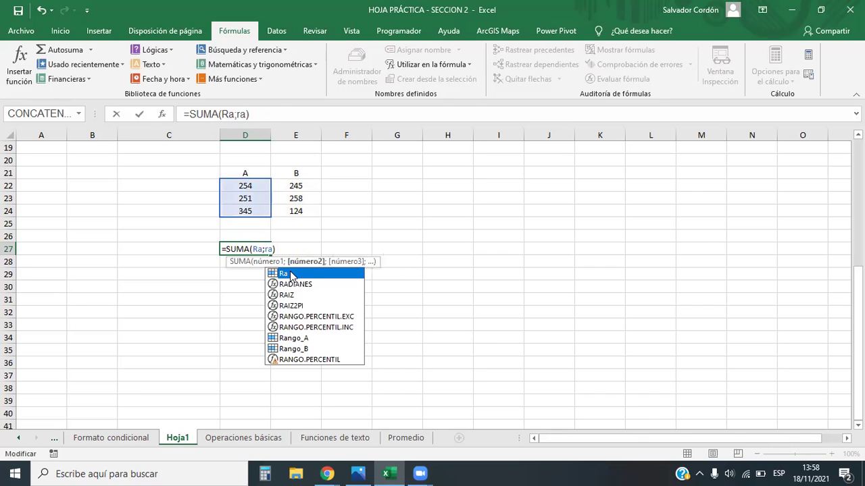
double_click(289, 274)
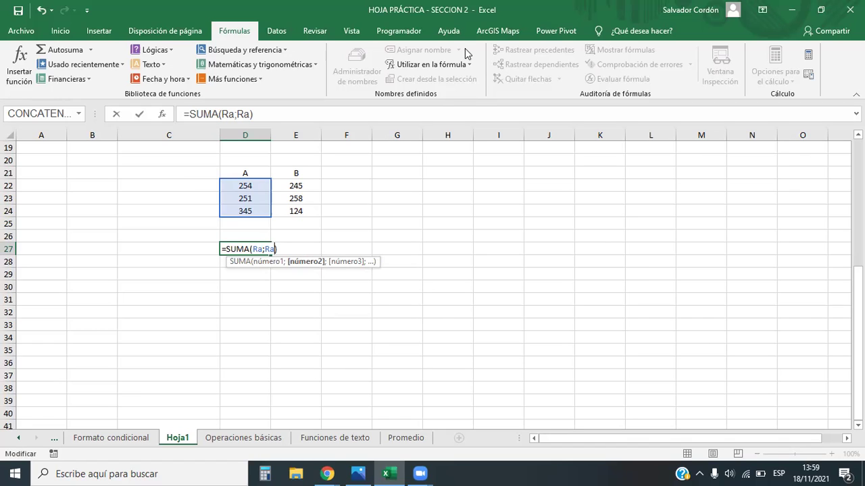
key("Return")
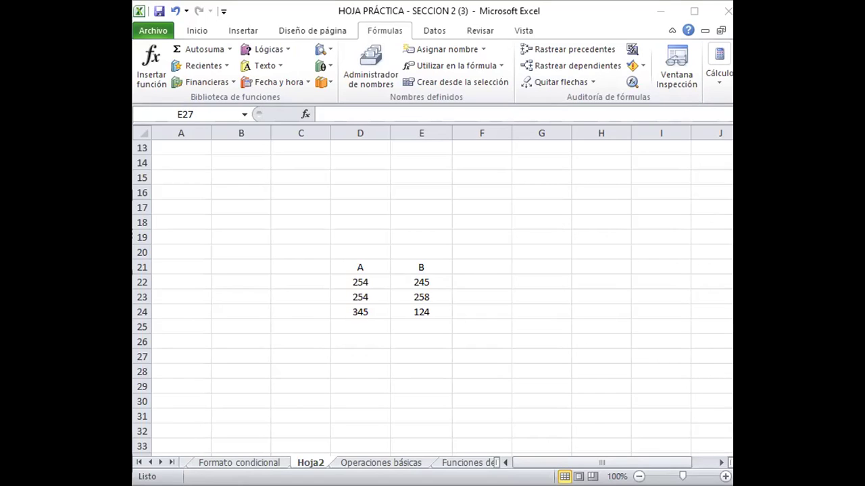
Step: Maximize the HOJA PRÁCTICA - SECCION 2 (3) workbook and check the names assigned to D22:D24 and E22:E24 on Hoja2
key("super+Up")
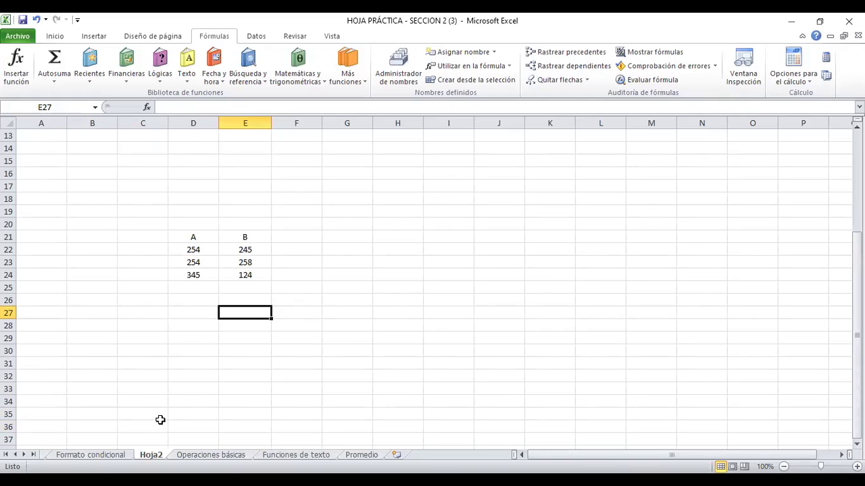
left_click_drag(195, 250, 195, 272)
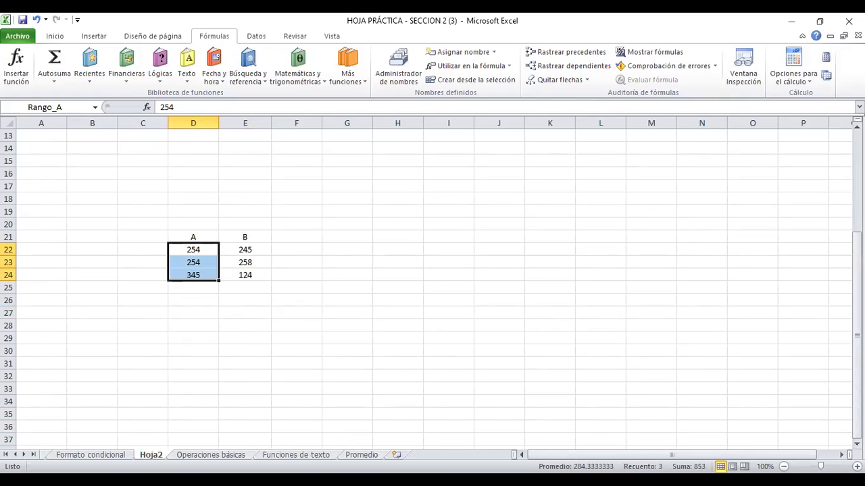
left_click_drag(253, 249, 252, 274)
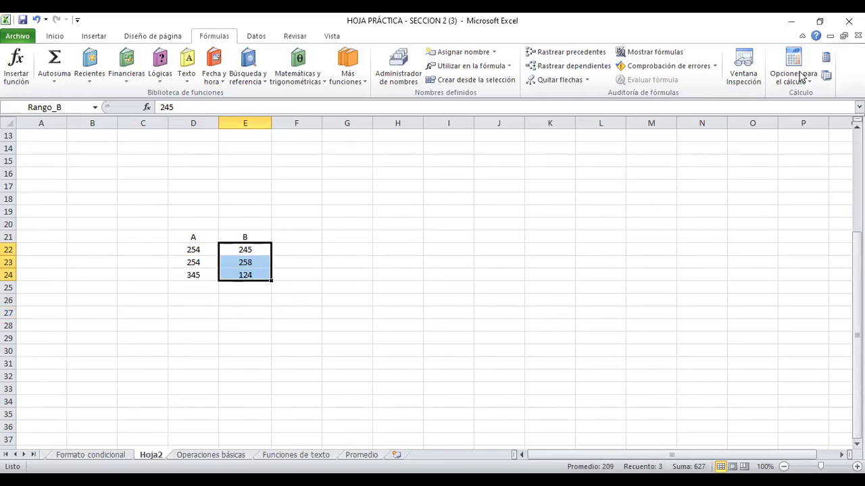
left_click(344, 260)
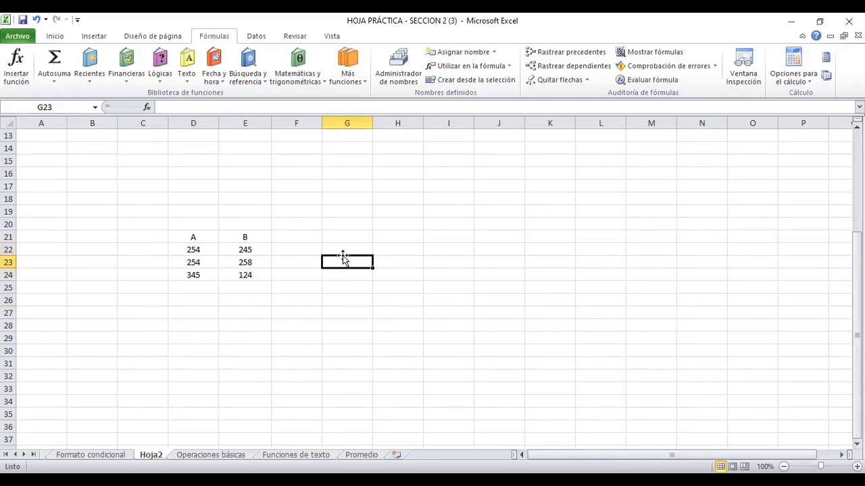
Step: Review the cell references of Rango_A and Rango_B in this workbook's name manager
scroll(253, 135, "up", 4)
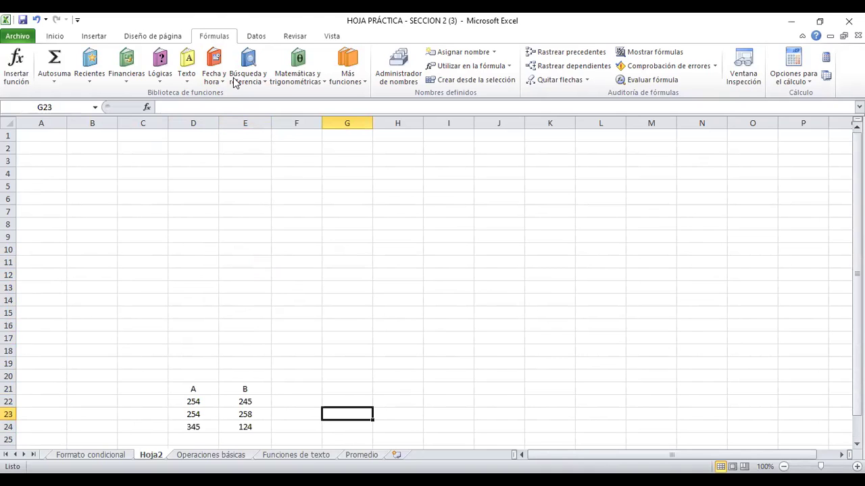
left_click(398, 68)
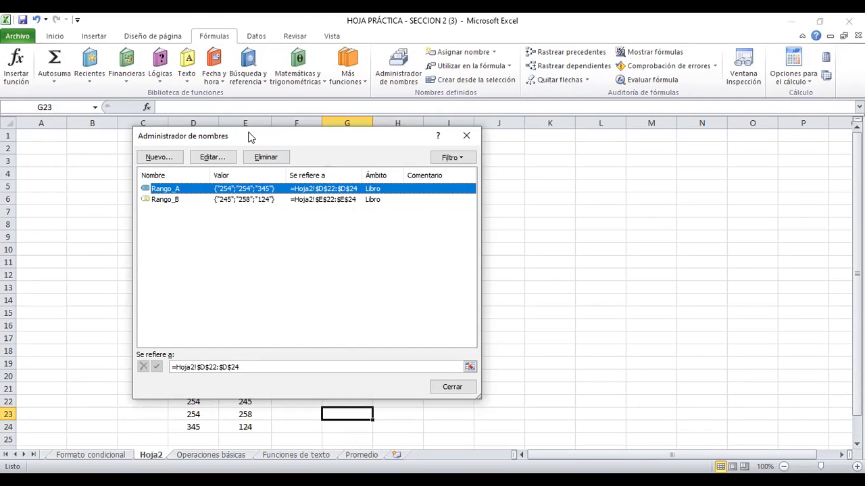
left_click_drag(250, 137, 479, 142)
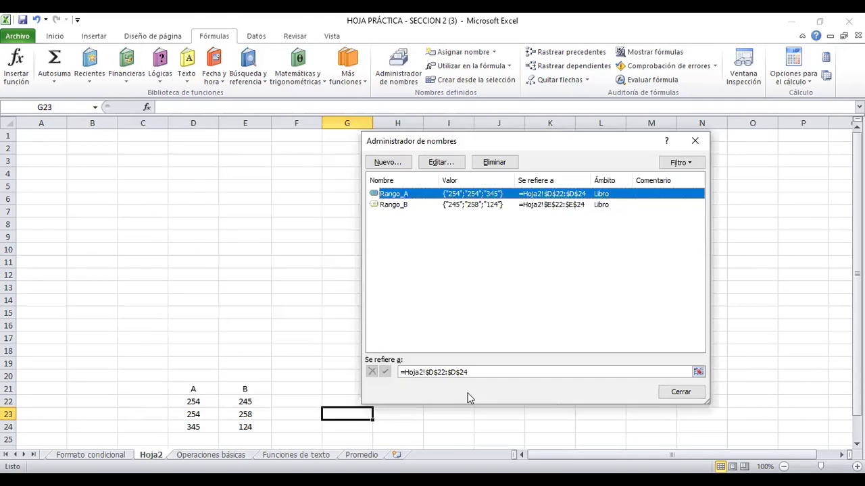
left_click(696, 394)
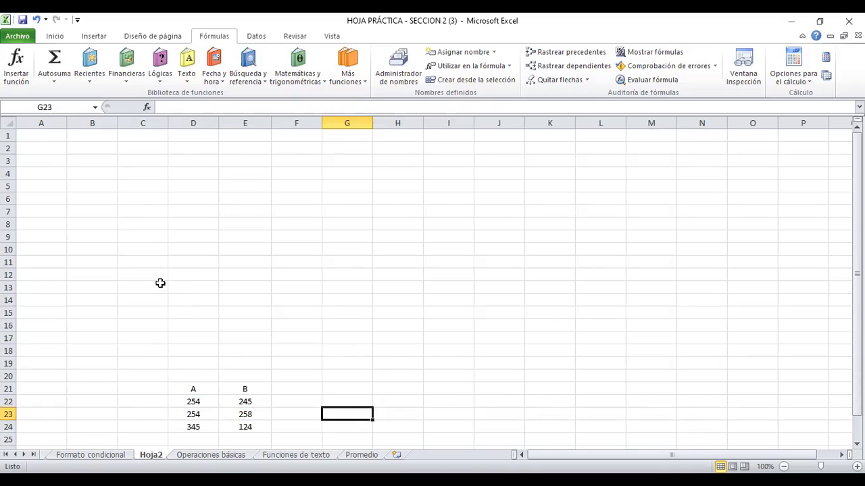
Step: Enter the formula =SUMA(Rango_A;Rango_B) in cell G23 of Hoja2
scroll(331, 390, "down", 2)
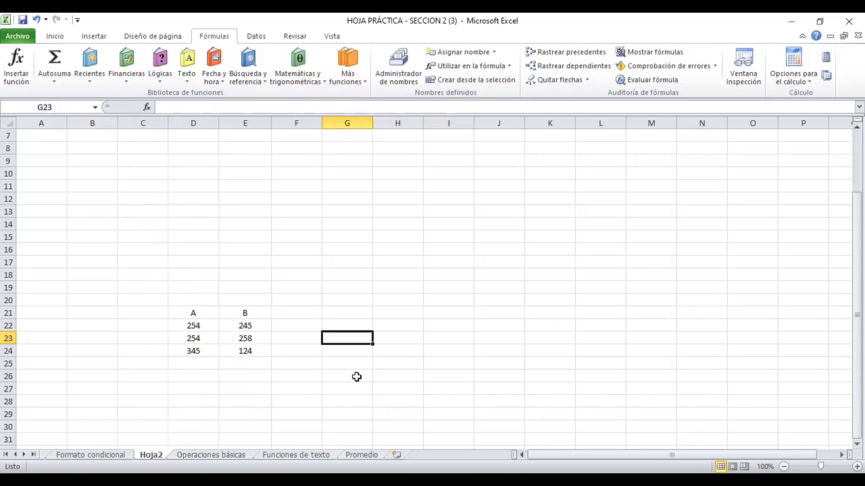
type("=")
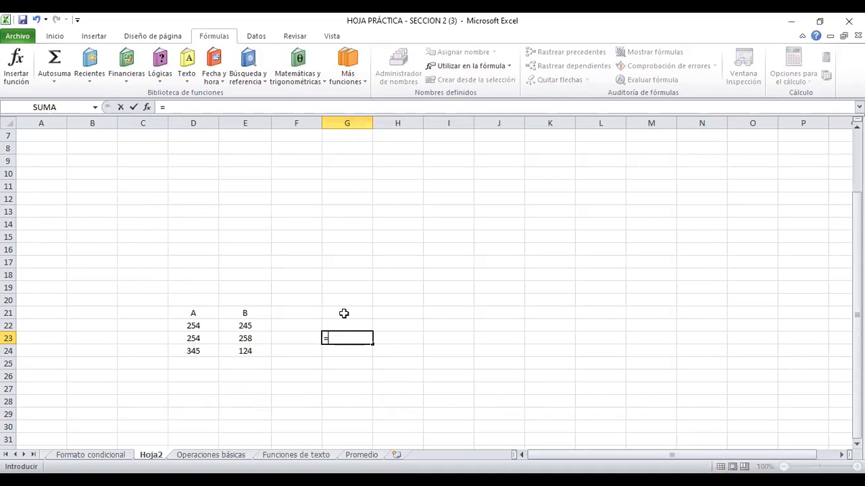
type("suma")
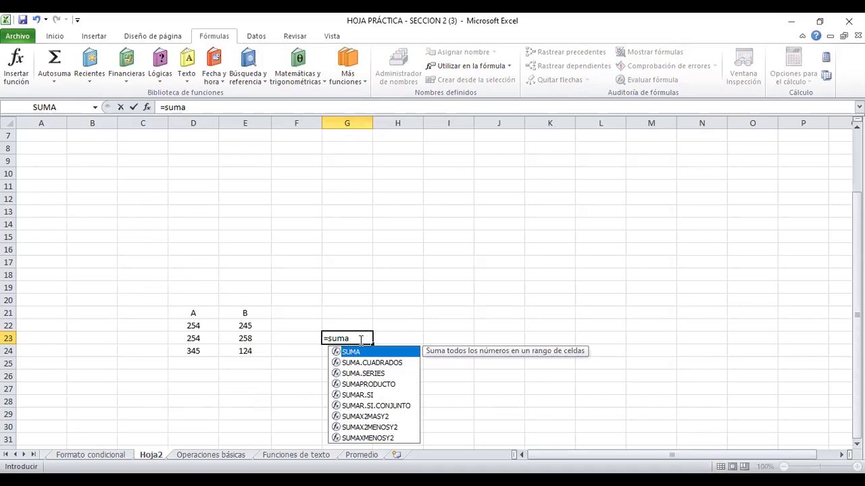
key("BackSpace")
type("a")
double_click(351, 352)
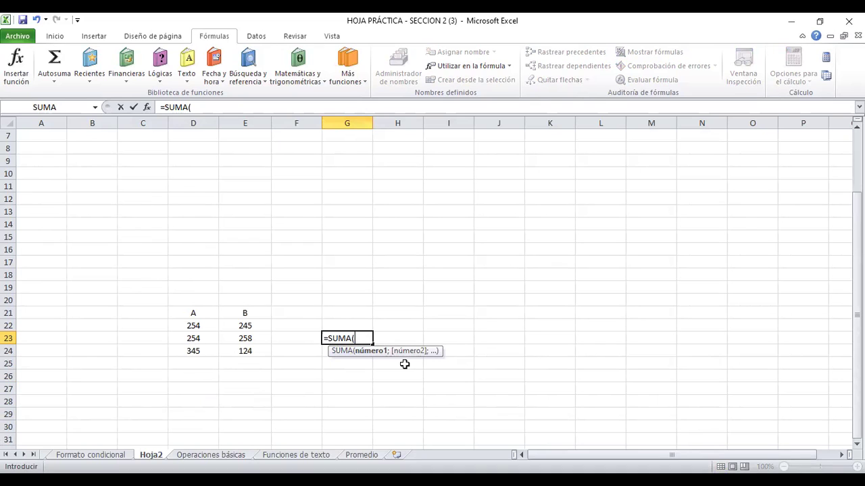
type("ra")
left_click(387, 418)
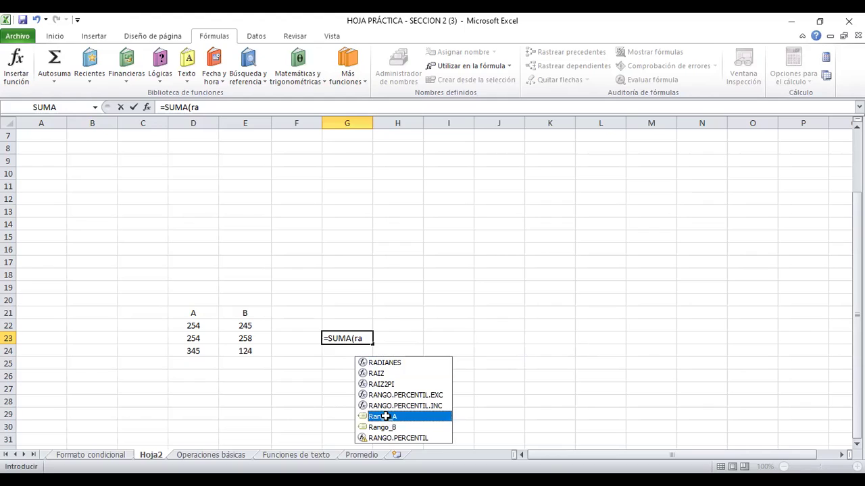
double_click(387, 417)
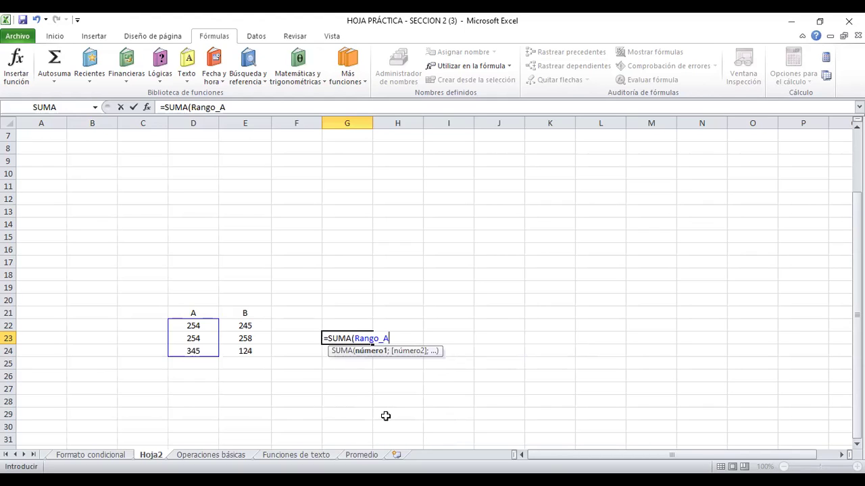
type(";")
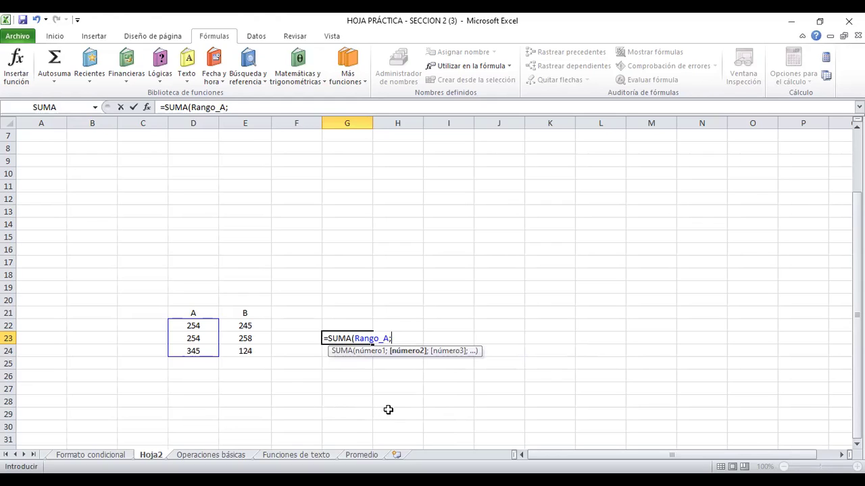
type("ra")
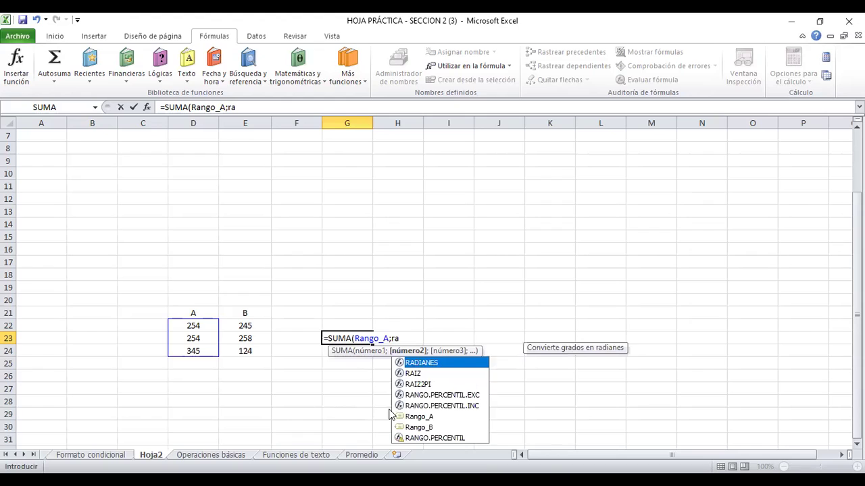
double_click(426, 428)
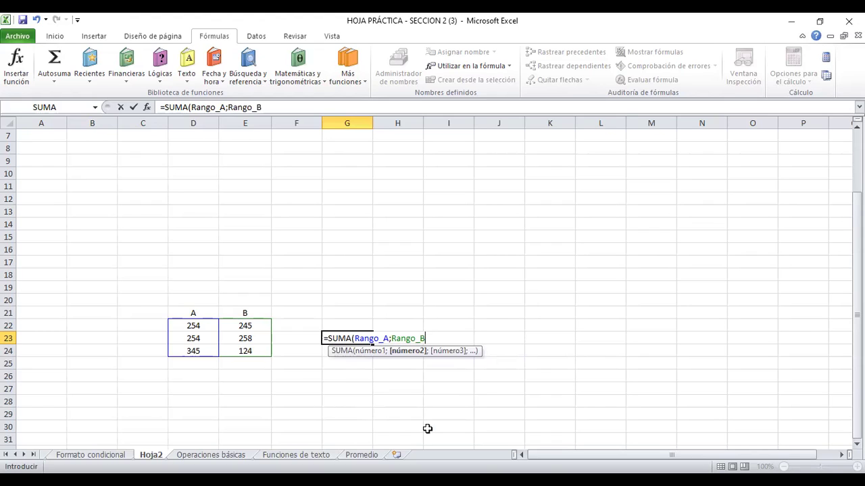
type(")")
key("Return")
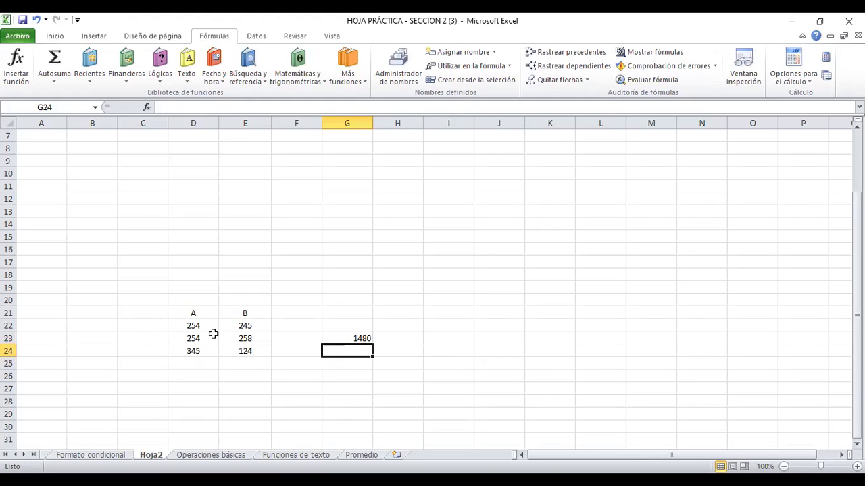
Step: Select D22:E24 to compare the sum of its values with the formula result in G23
left_click(191, 324)
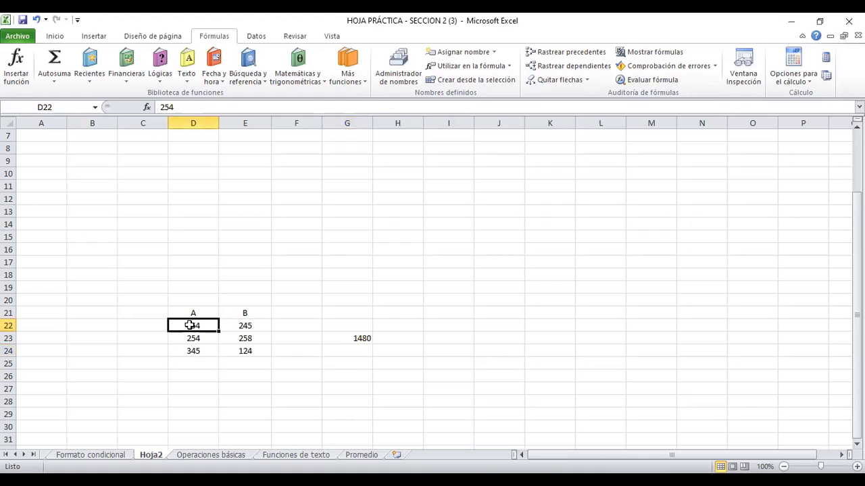
left_click_drag(191, 325, 258, 357)
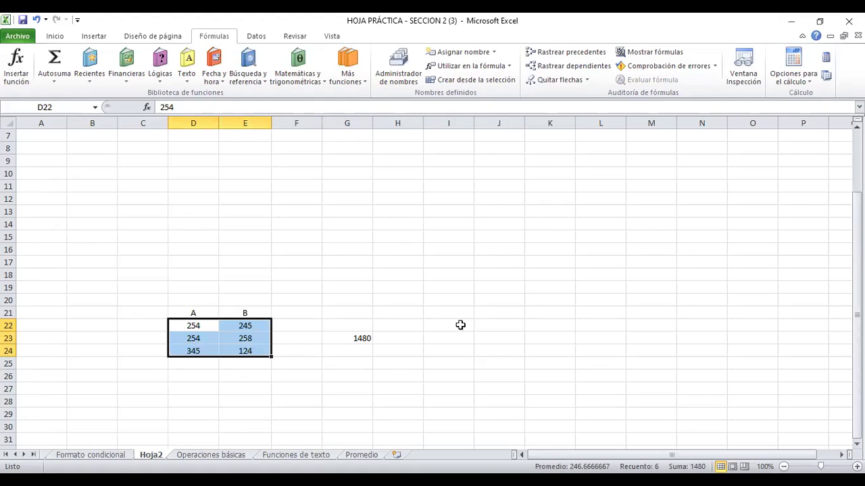
Step: Inspect the SUMA formula in cell G23 that adds the named ranges Rango_A and Rango_B
left_click(347, 340)
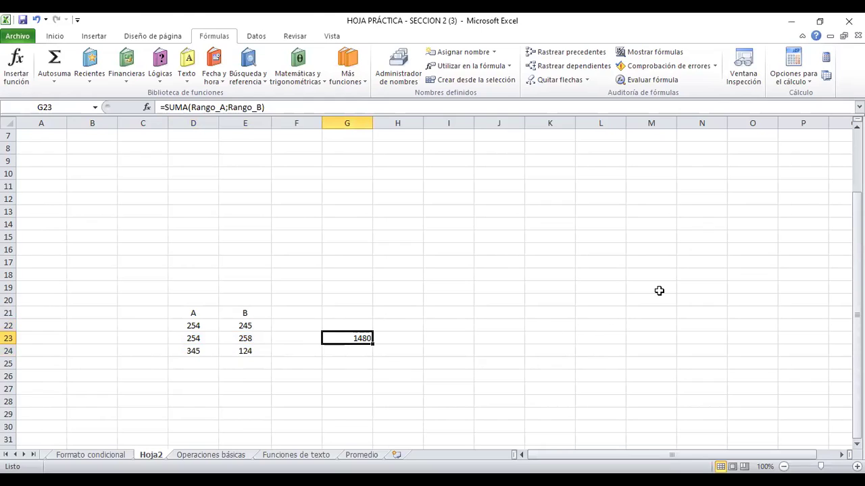
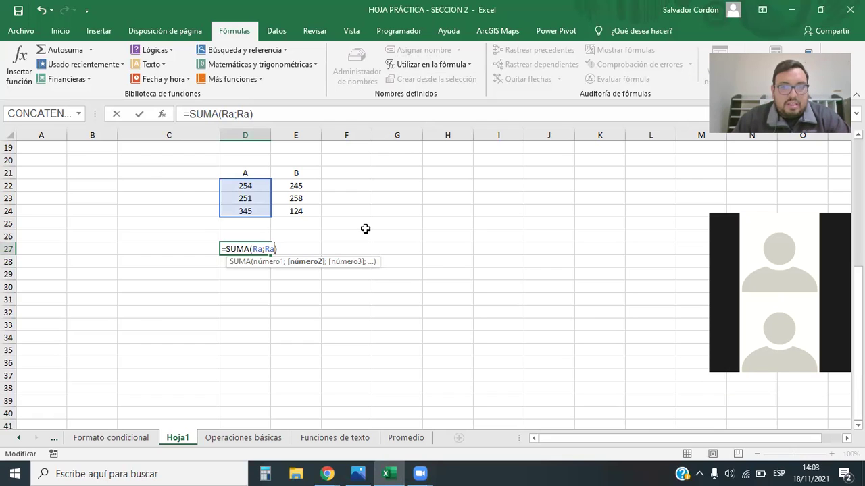
left_click(388, 215)
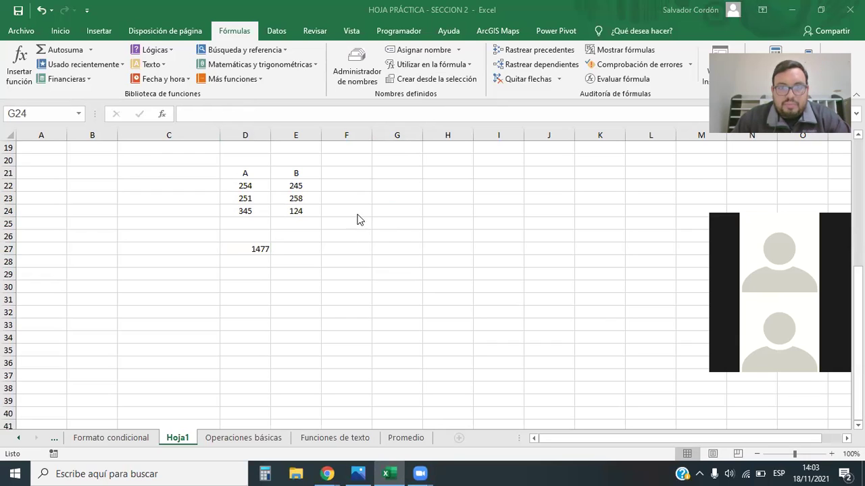
left_click(418, 215)
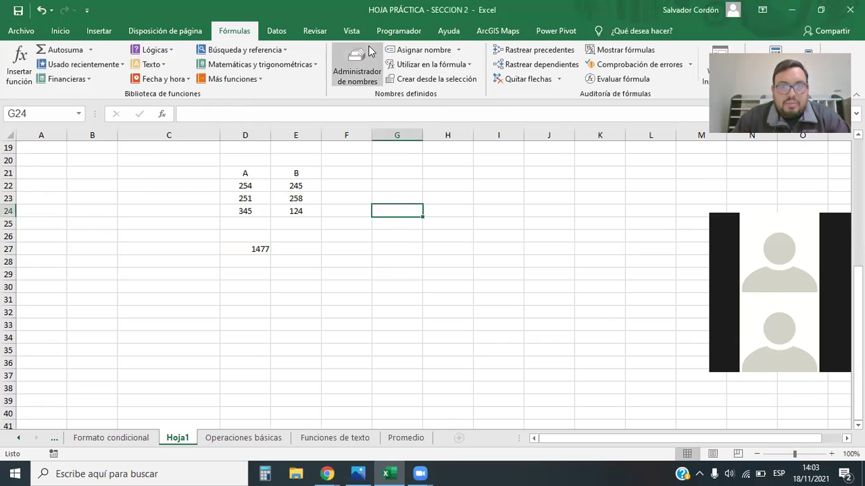
left_click(347, 233)
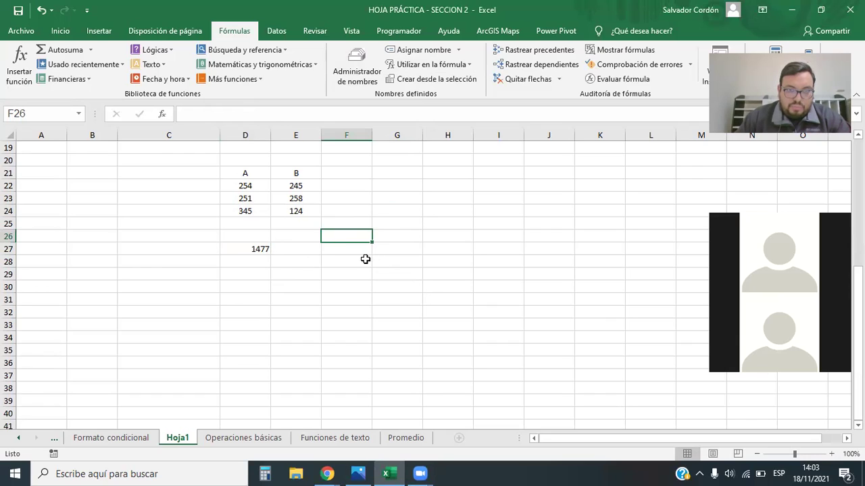
Step: Try to replace the arguments of the SUMA formula in cell D27 with Ran;ran and an extra closing parenthesis
left_click(254, 249)
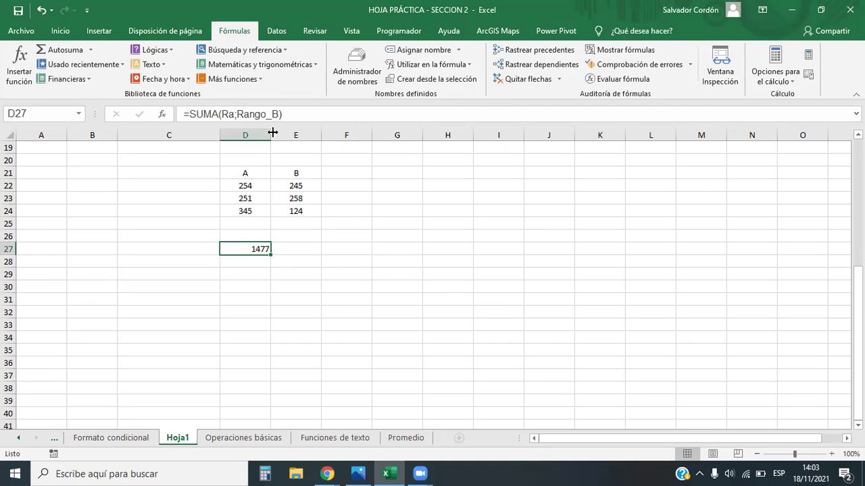
left_click(235, 115)
left_click(279, 115)
left_click_drag(279, 115, 225, 110)
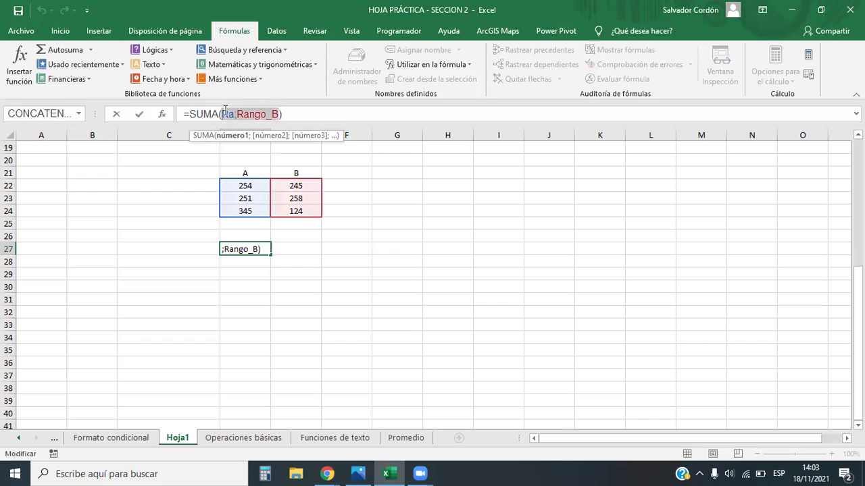
key("BackSpace")
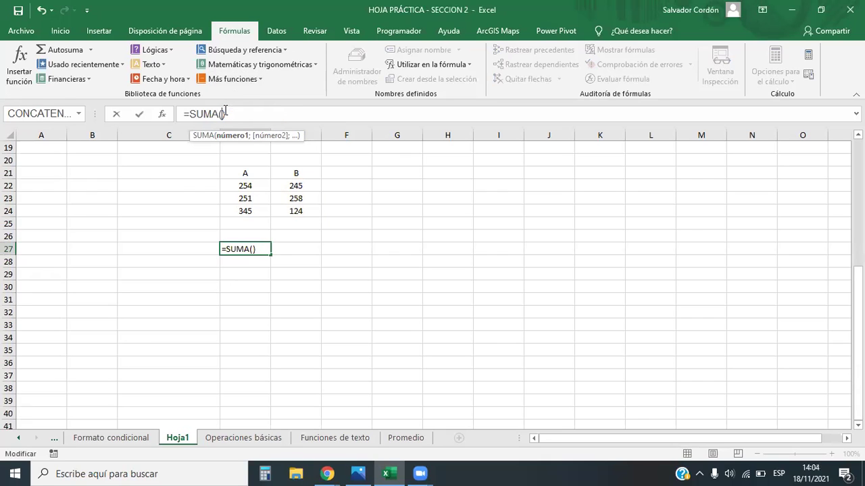
type("Ran")
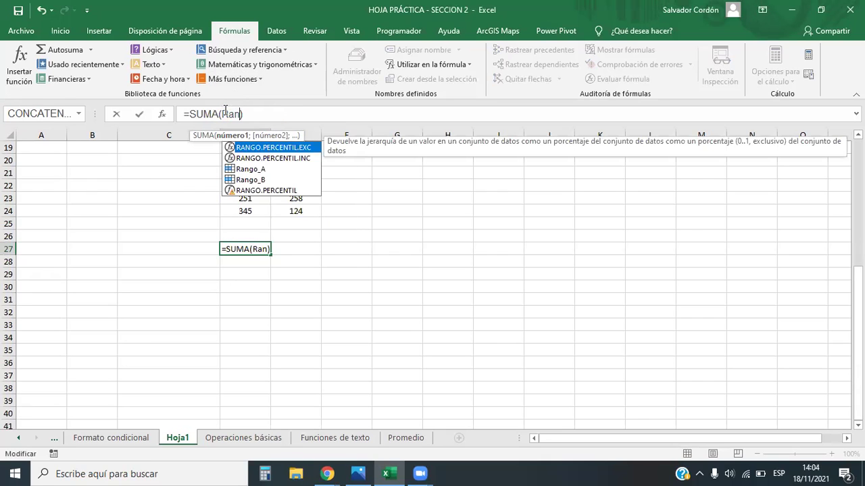
type(";ran")
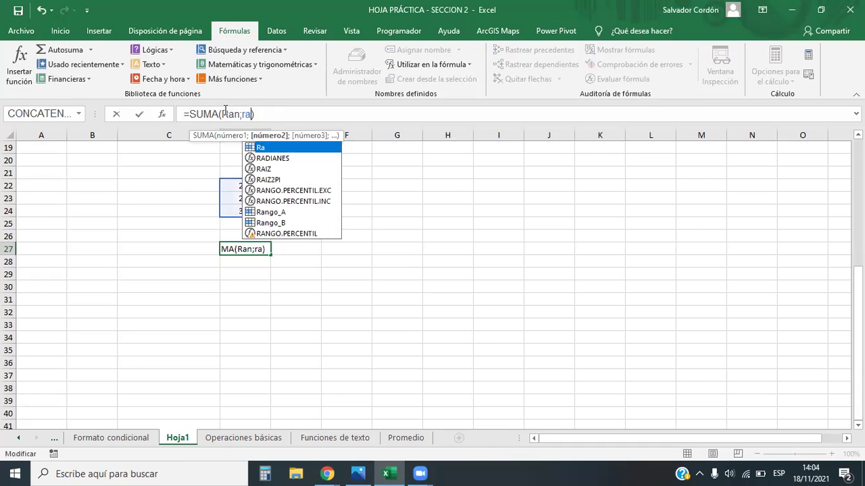
type(")")
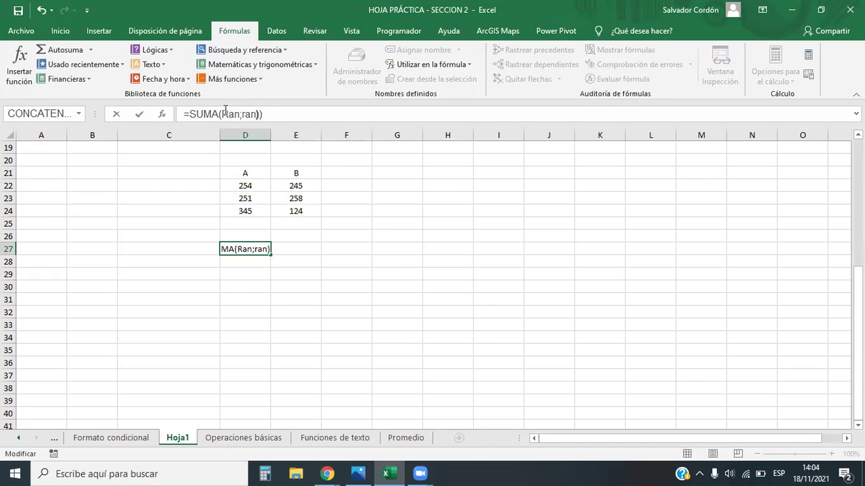
key("Return")
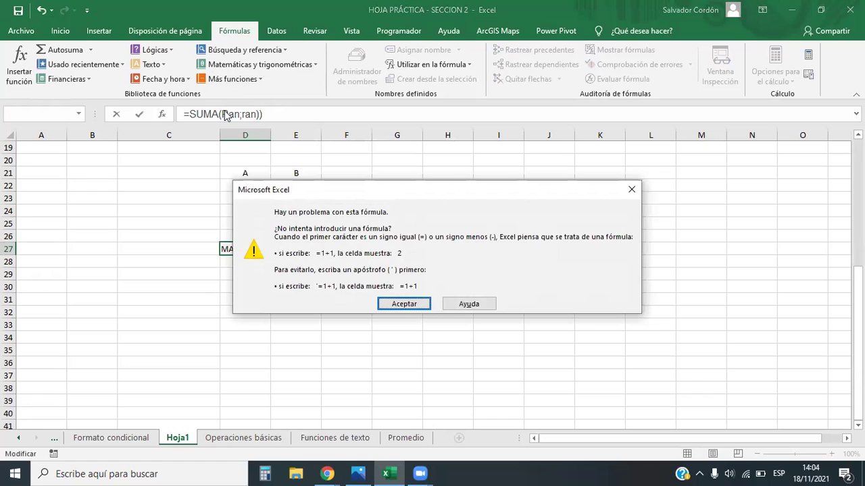
left_click(631, 189)
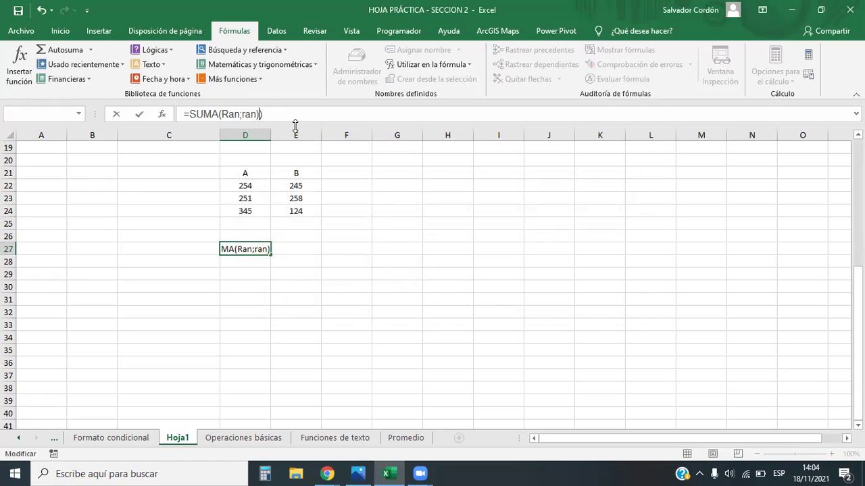
Step: Reduce the SUMA formula in cell D27 to the single named range Rango_A as its argument
key("BackSpace")
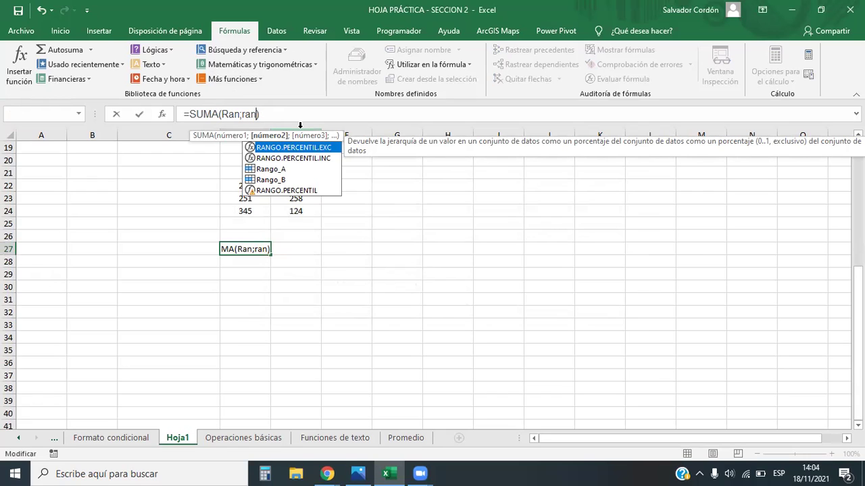
key("BackSpace")
key("BackSpace")
key("BackSpace")
key("BackSpace")
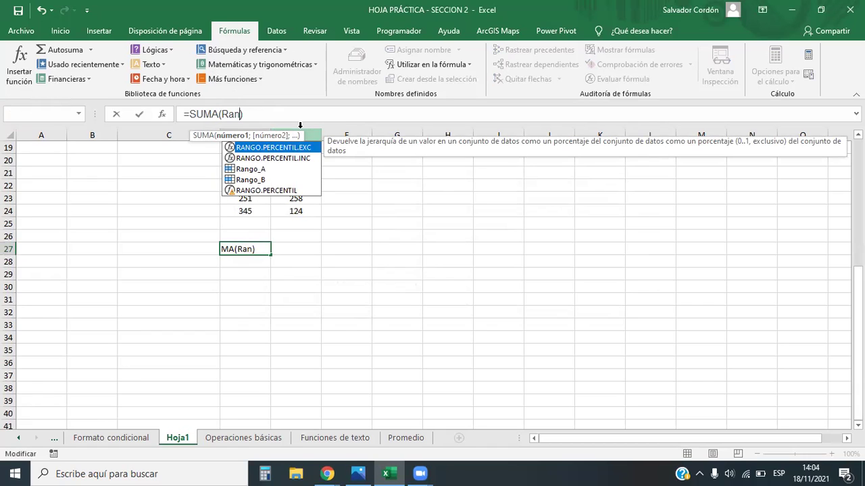
left_click(253, 169)
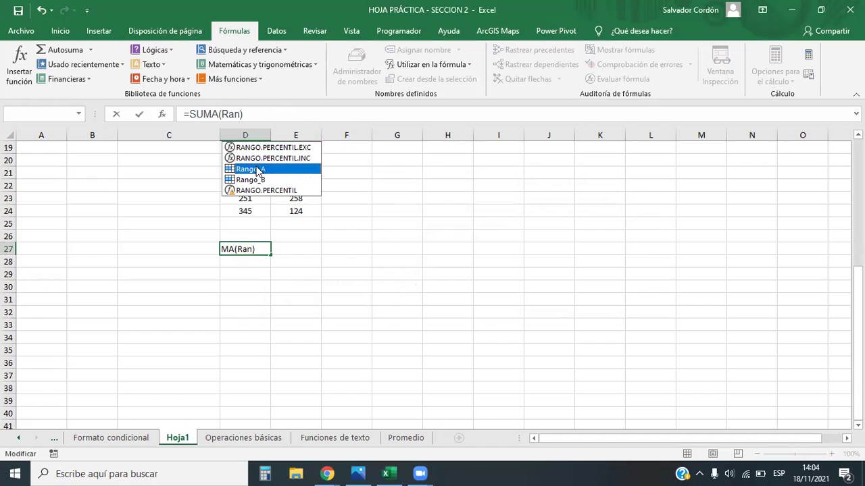
left_click(241, 115)
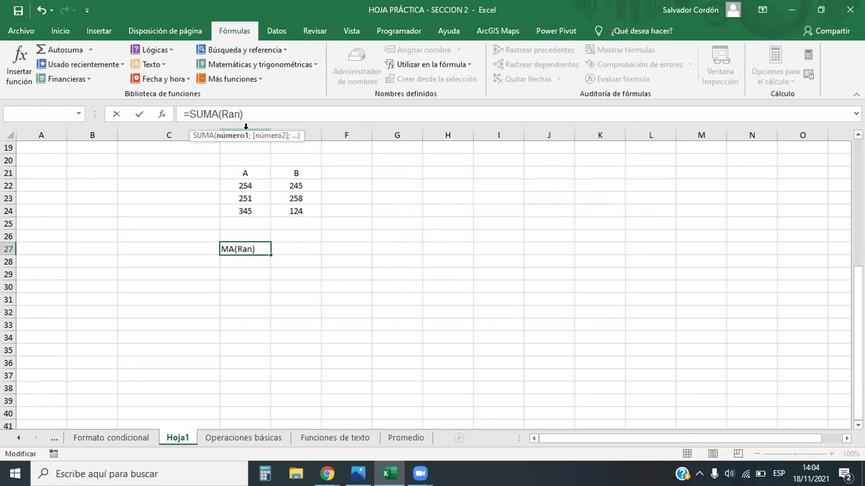
type("go")
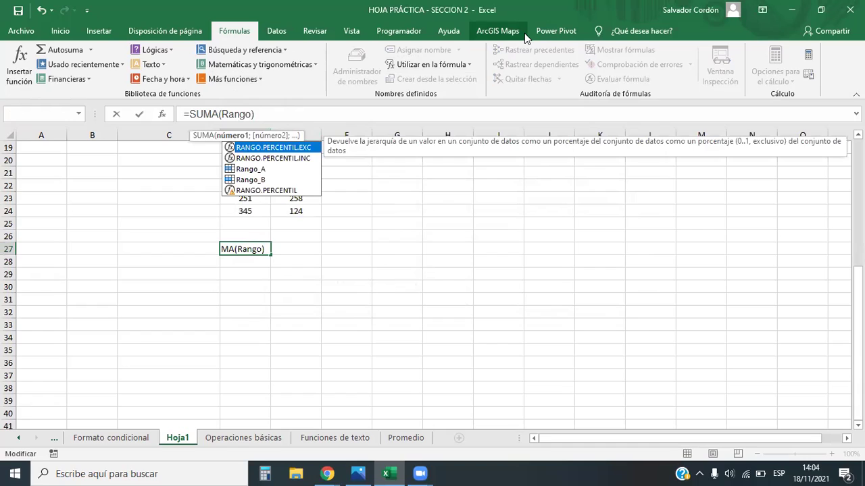
type("_A")
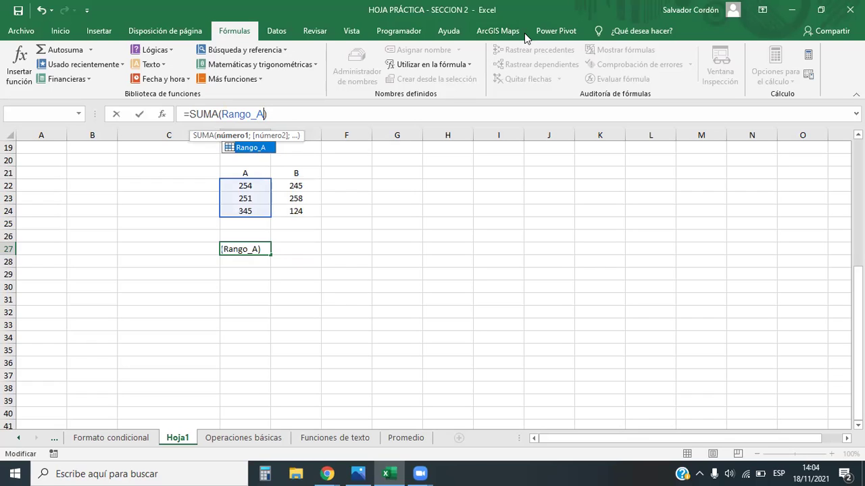
Step: Change the argument of the SUMA formula in cell D27 to the named range Rango_B
left_click(265, 114)
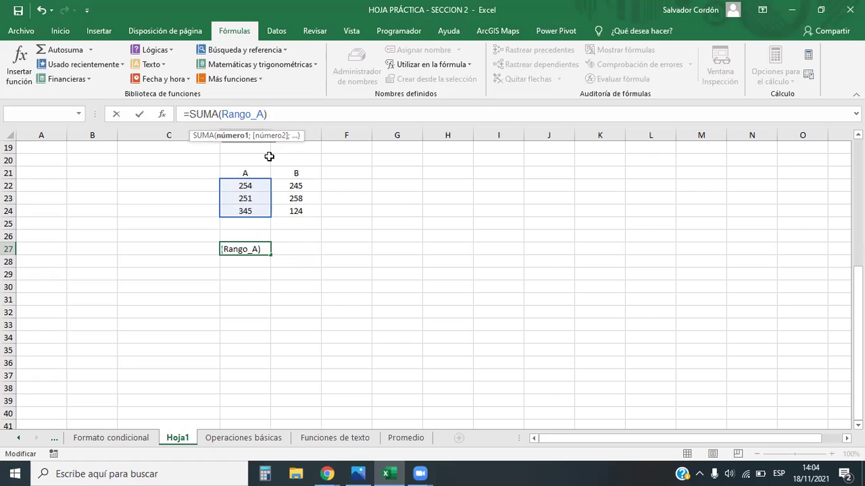
key("BackSpace")
type("B")
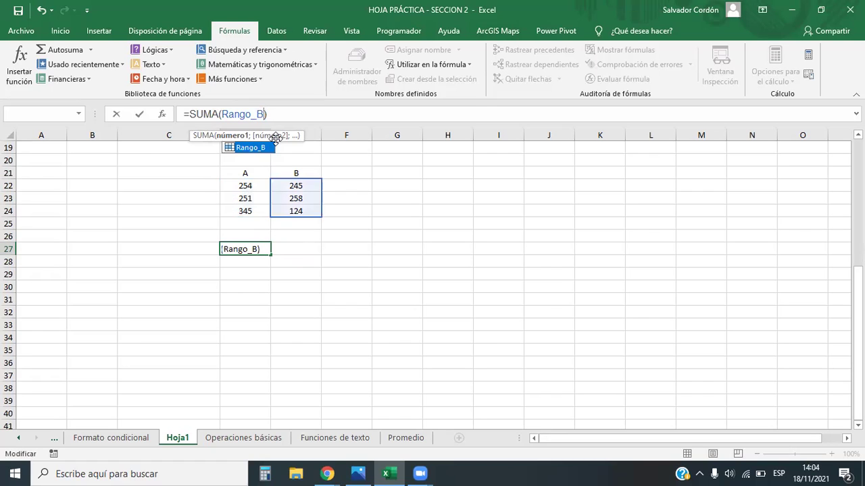
Step: Clear the entire SUMA formula from cell D27, keeping the cell open for a new entry
left_click(279, 111)
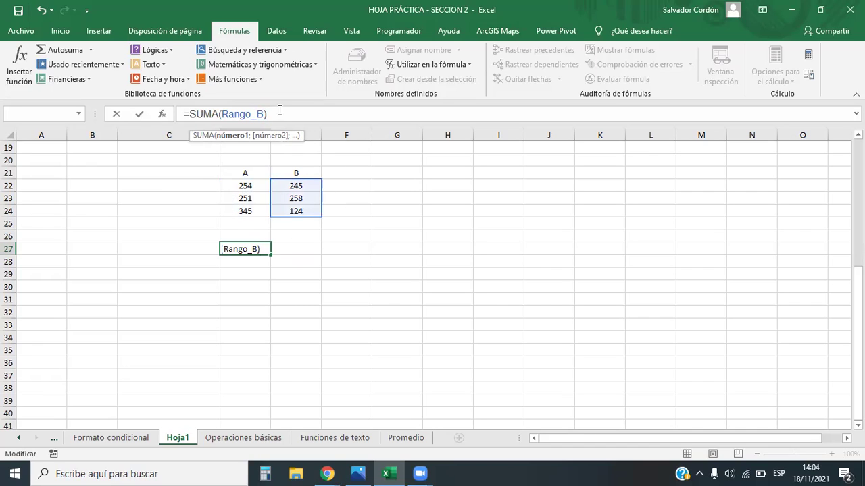
left_click_drag(280, 111, 173, 99)
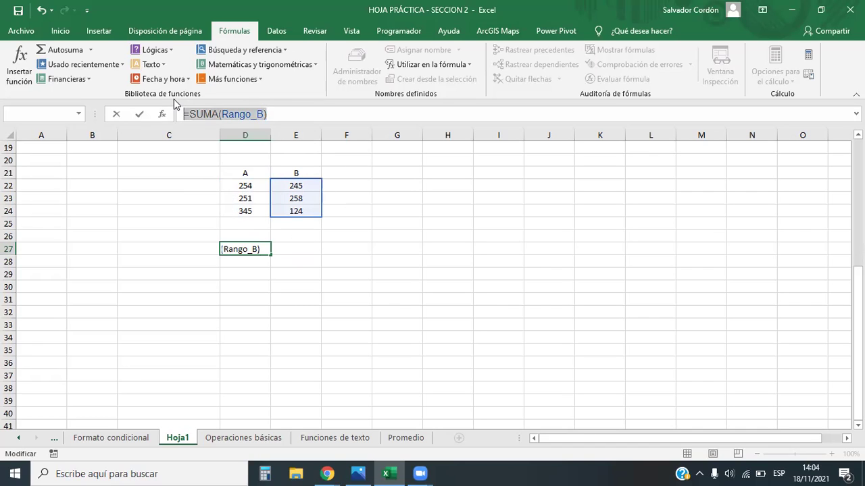
key("BackSpace")
left_click(239, 247)
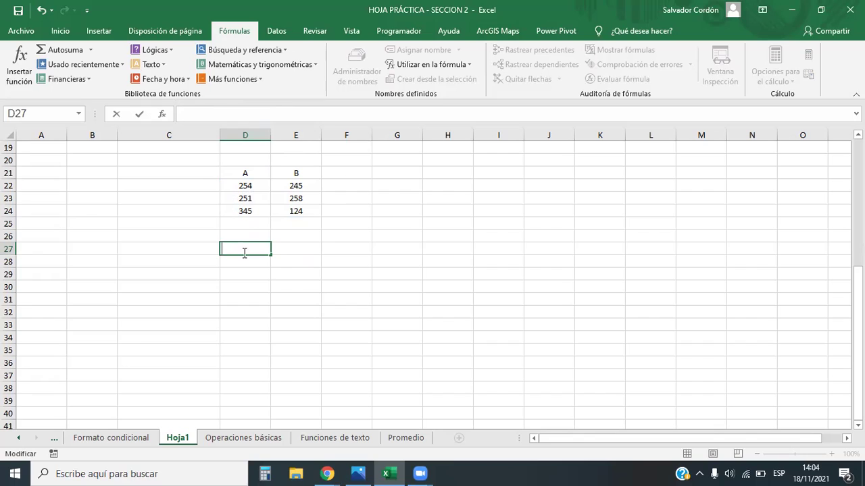
type("=PR")
key("BackSpace")
key("BackSpace")
key("BackSpace")
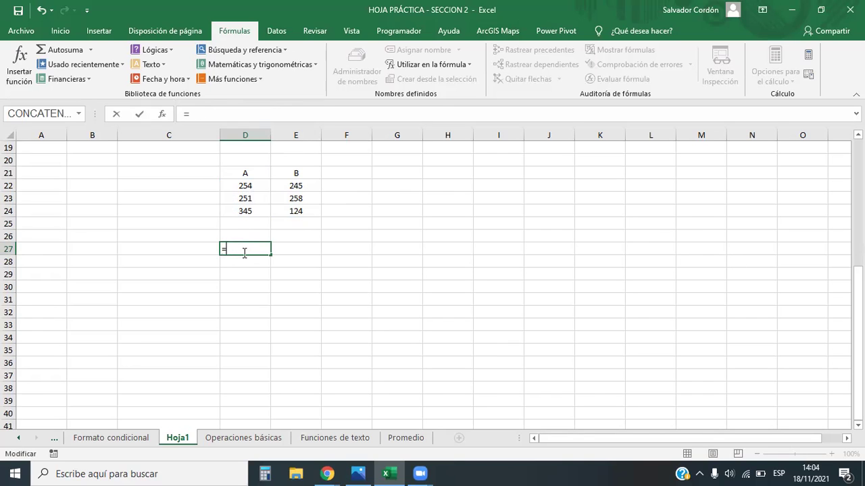
Step: Enter the formula =Rango_A*Rango_B in cell D27, picking both named ranges from the suggestions
type("=A")
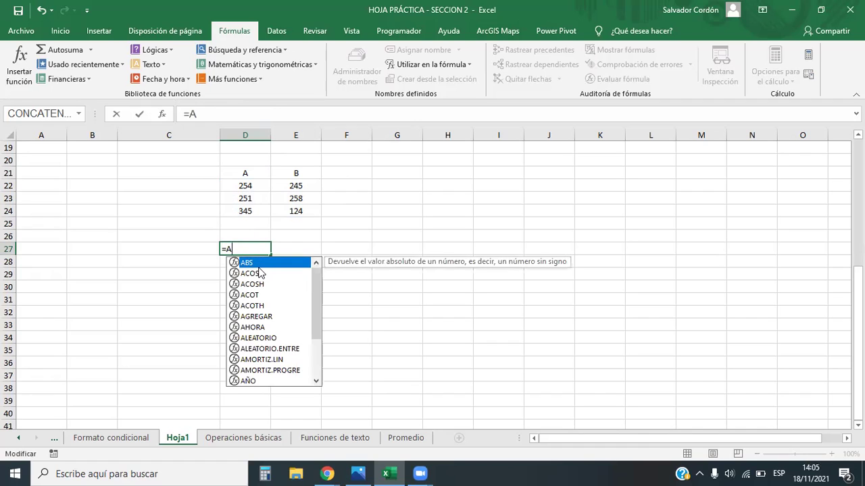
key("BackSpace")
type("RA")
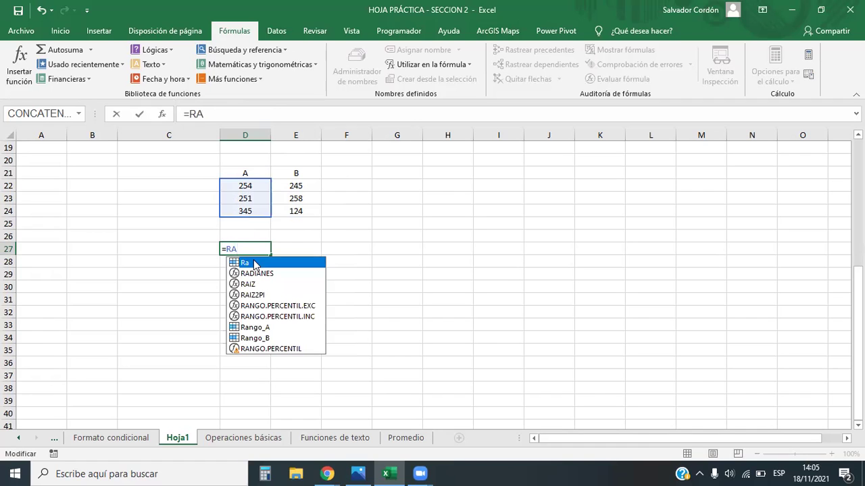
double_click(261, 327)
type("*")
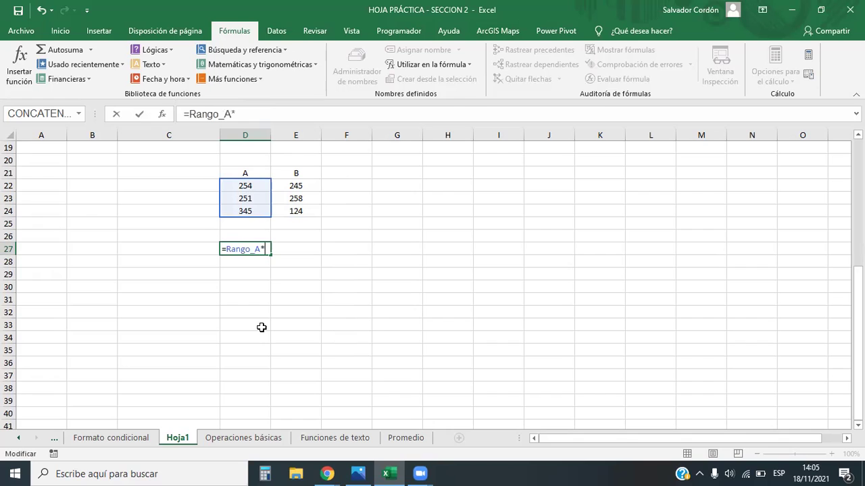
type("RAn")
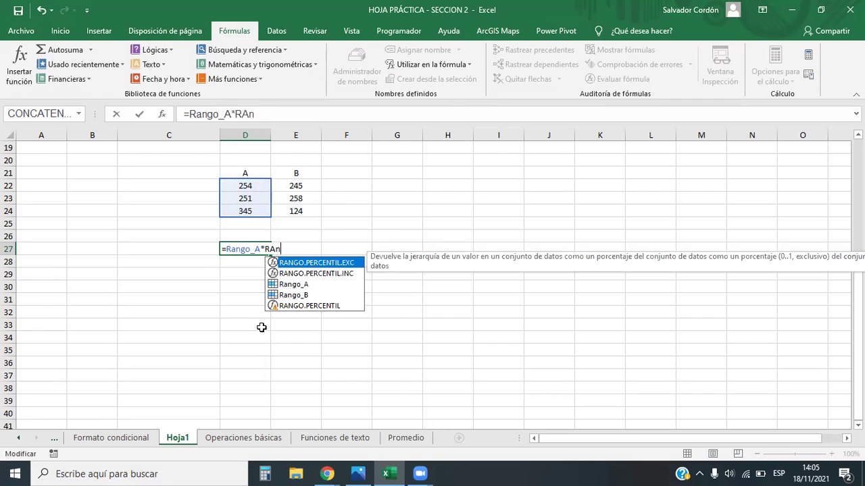
double_click(293, 295)
key("Return")
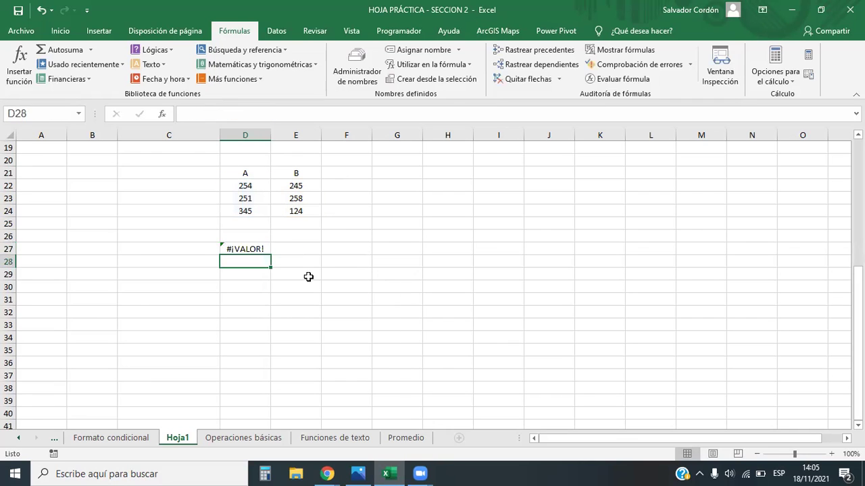
Step: Replace the multiplication operator in cell D27's formula with a plus sign, making it =Rango_A+Rango_B
left_click(263, 250)
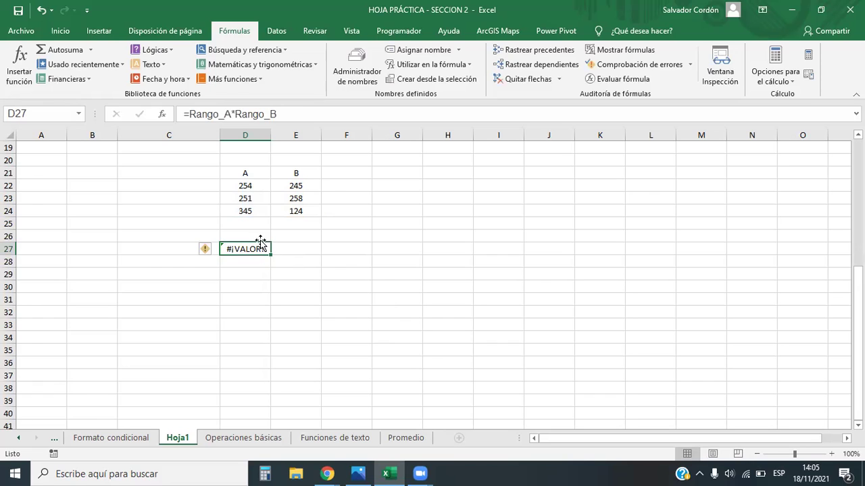
left_click(196, 114)
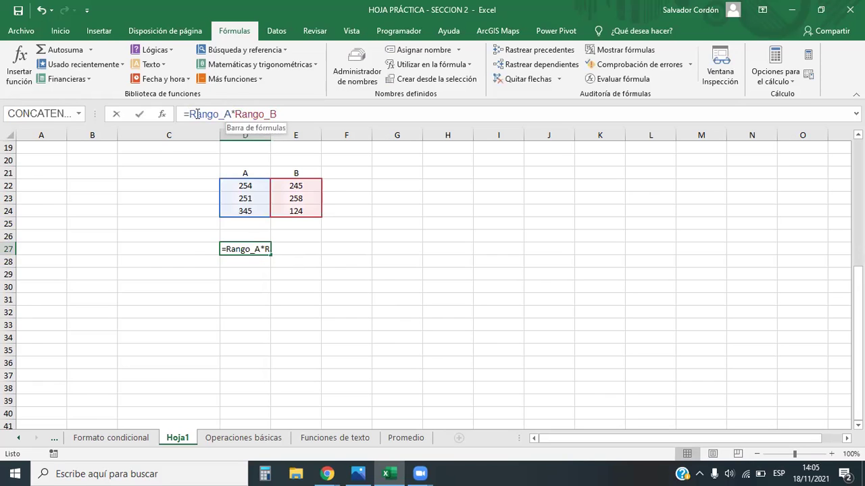
double_click(196, 115)
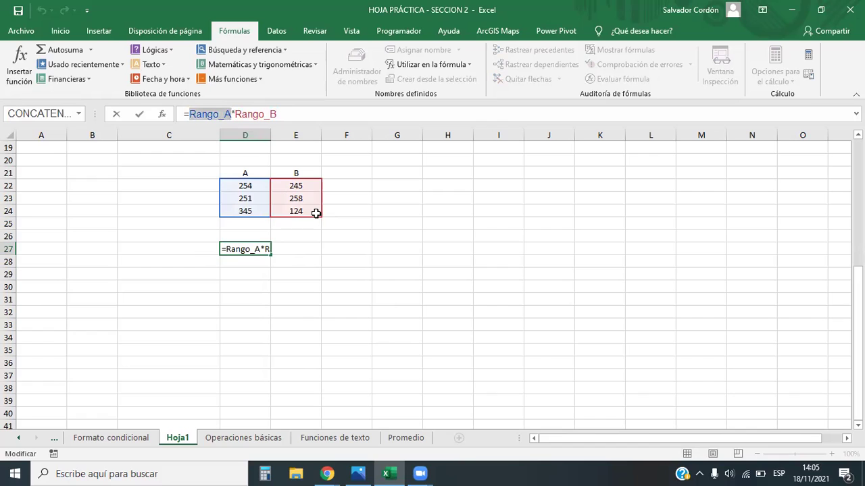
left_click(262, 248)
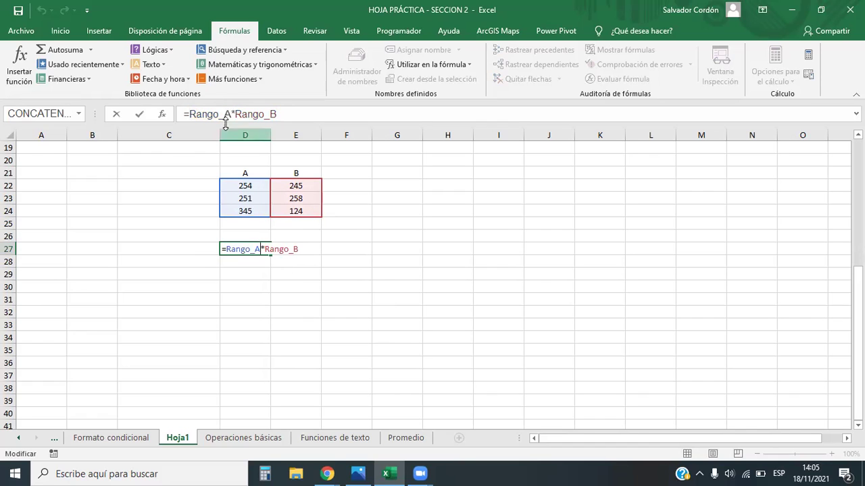
left_click_drag(233, 115, 237, 116)
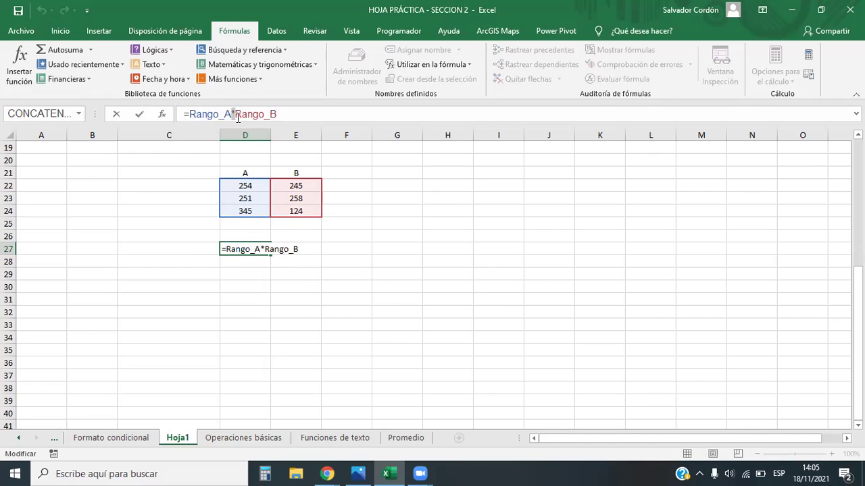
key("Delete")
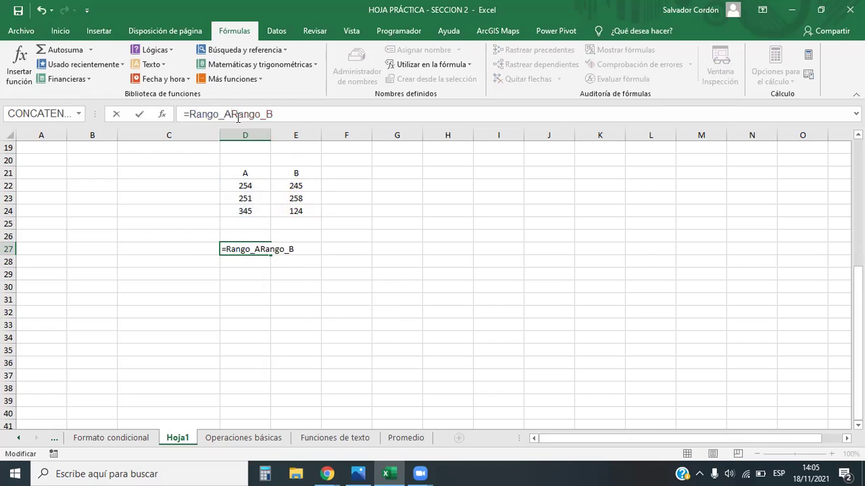
type("+")
key("Return")
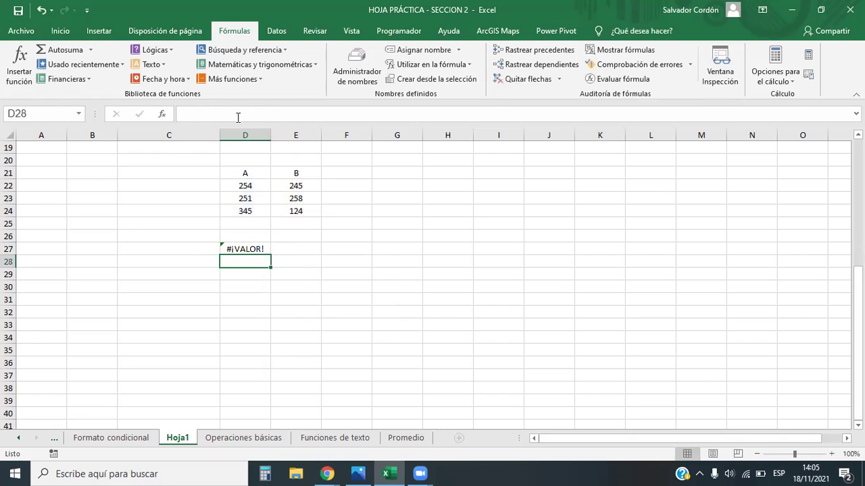
Step: Examine the references to Rango_A and Rango_B in cell D27's addition formula and the cells each one covers
left_click(245, 249)
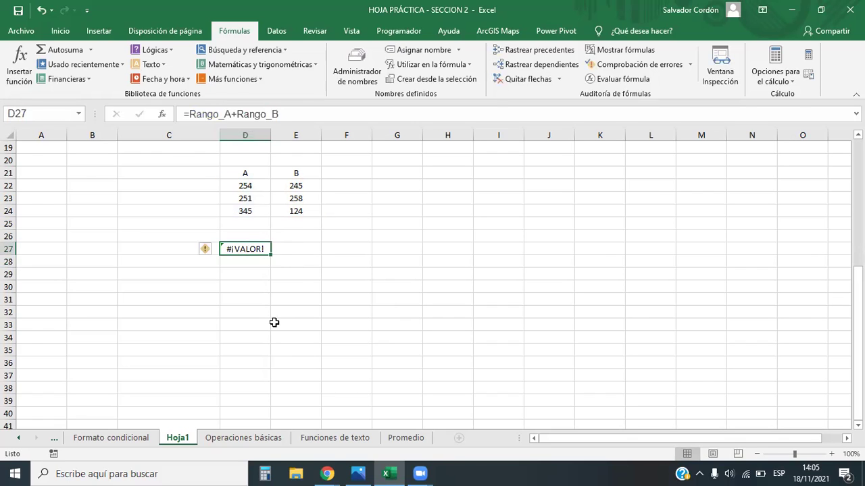
left_click(232, 114)
left_click_drag(232, 114, 279, 116)
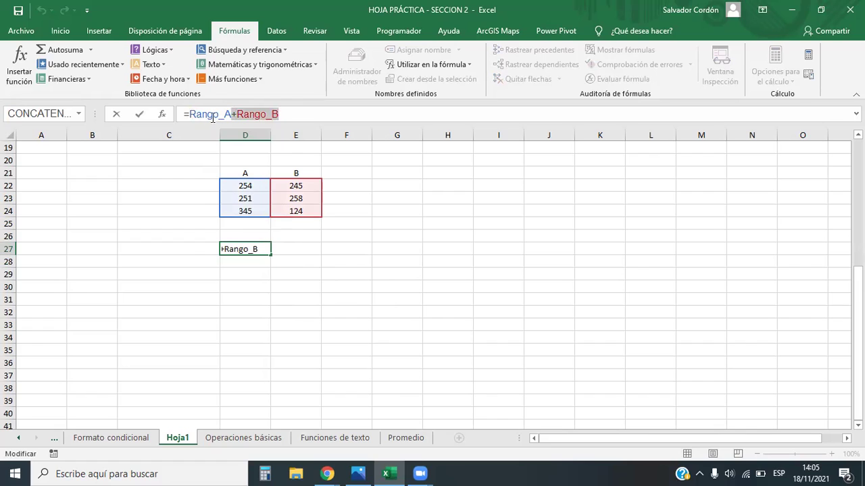
left_click_drag(191, 115, 232, 116)
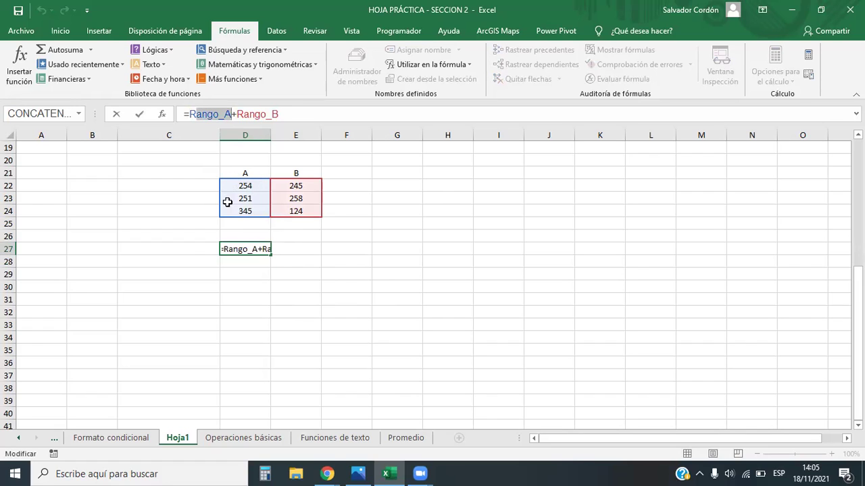
left_click(268, 275)
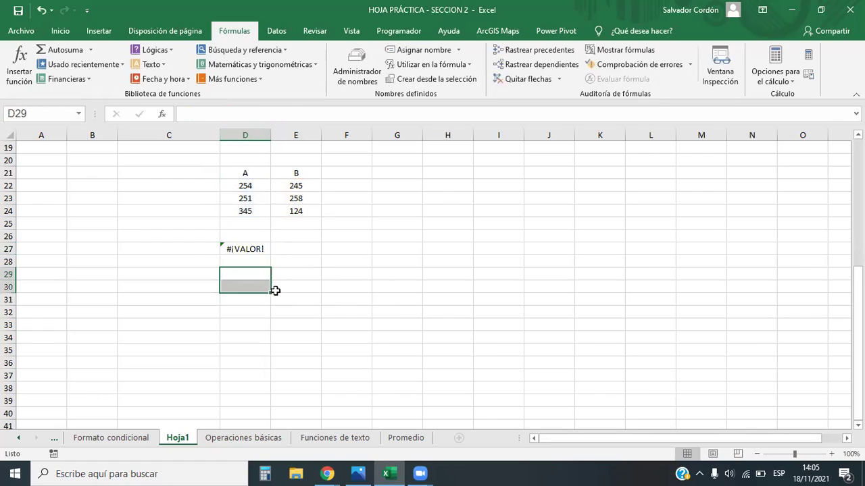
left_click(249, 247)
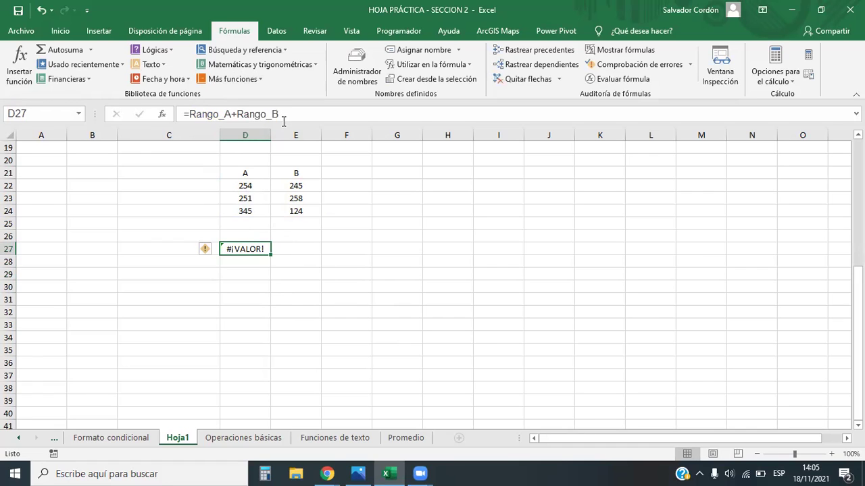
left_click(239, 114)
key("shift+Left")
key("shift+Left")
key("shift+Left")
key("shift+Left")
key("shift+Left")
key("shift+Left")
key("shift+Left")
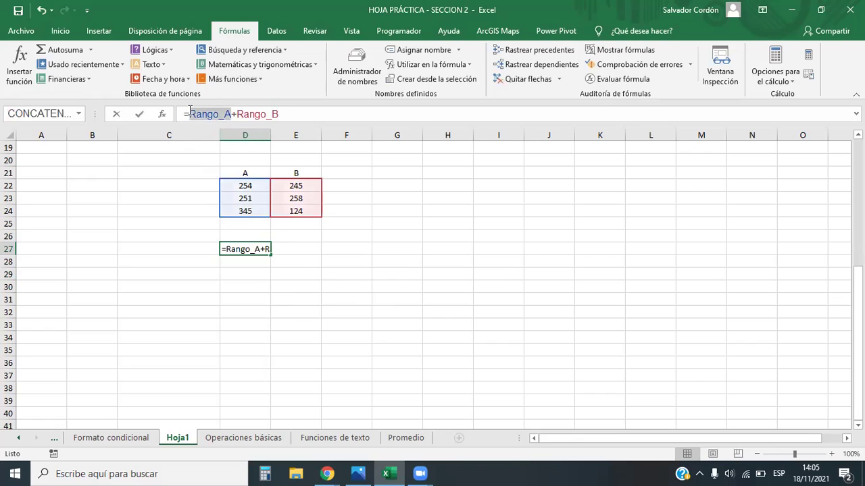
left_click_drag(238, 115, 277, 114)
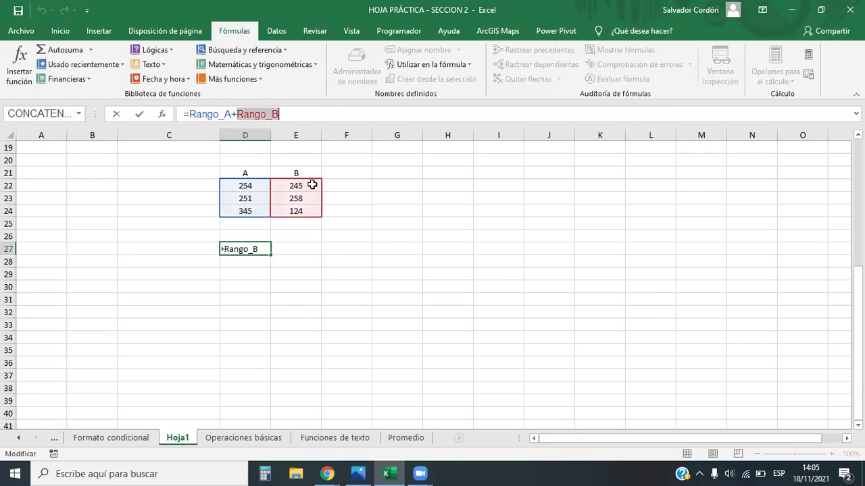
key("Return")
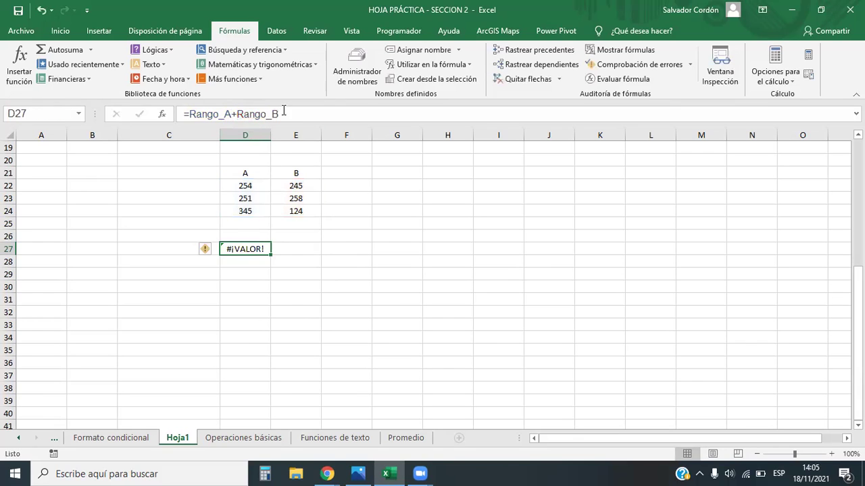
Step: Replace the formula in cell D27 with =PRODUCTO(Rango_A;Rango_B), picking the function and both named ranges from the suggestions
left_click(222, 115)
left_click_drag(305, 115, 189, 115)
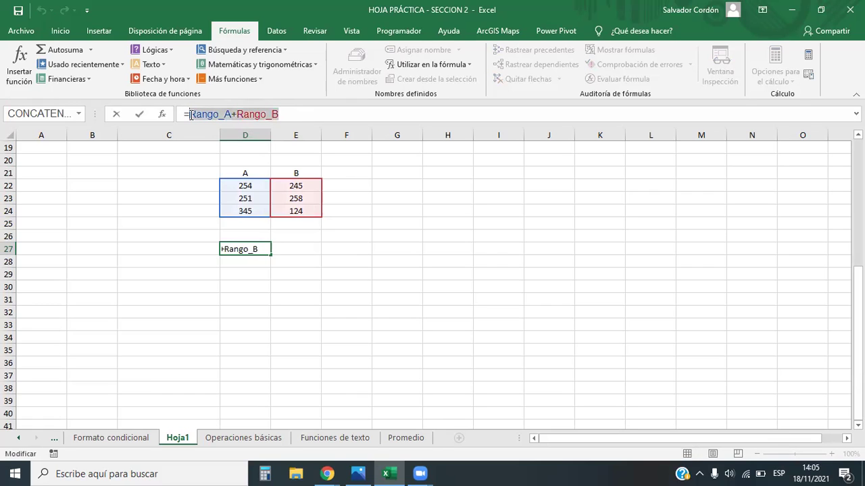
key("BackSpace")
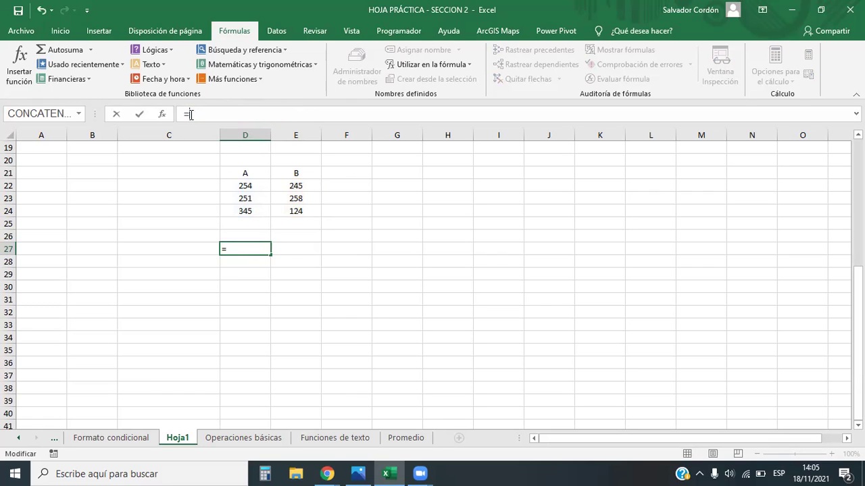
type("PRODU")
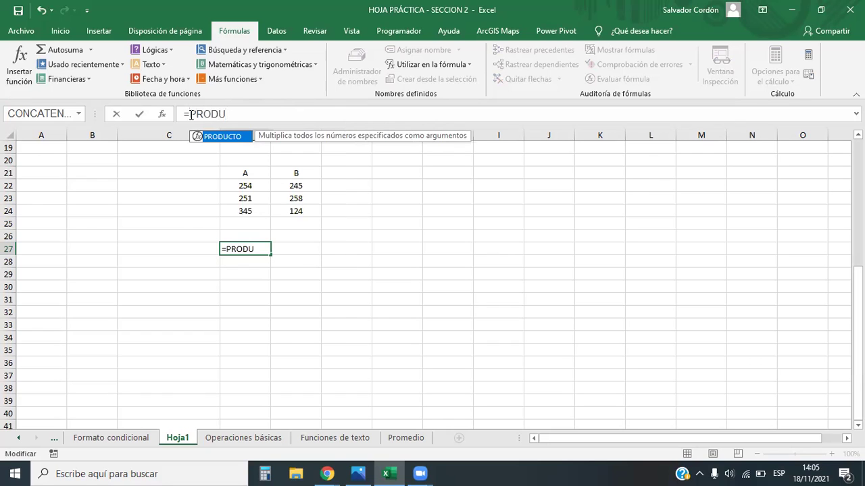
double_click(228, 137)
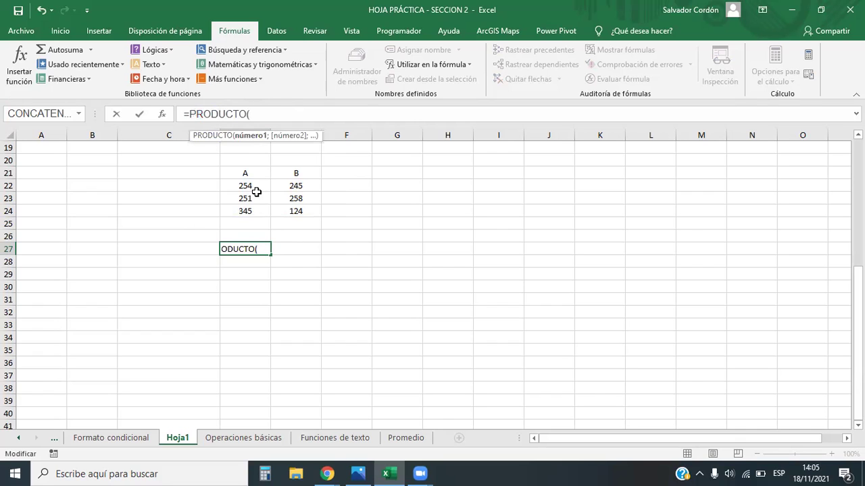
type("rango")
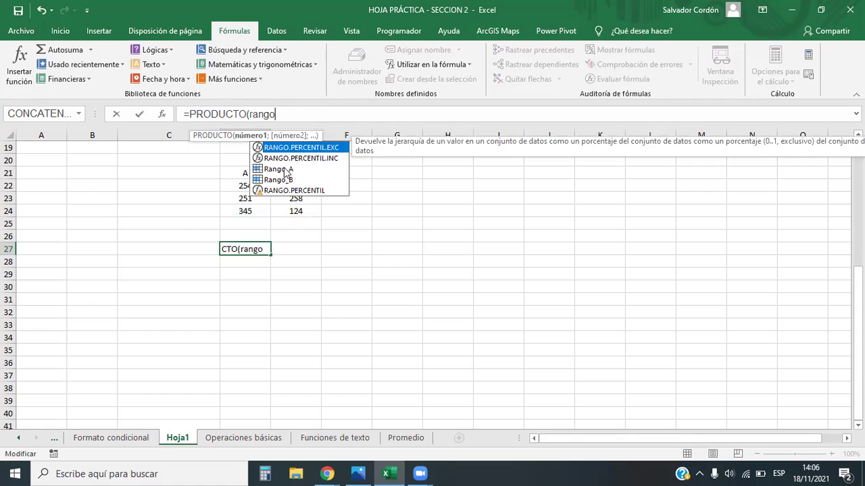
double_click(286, 168)
type(";ran")
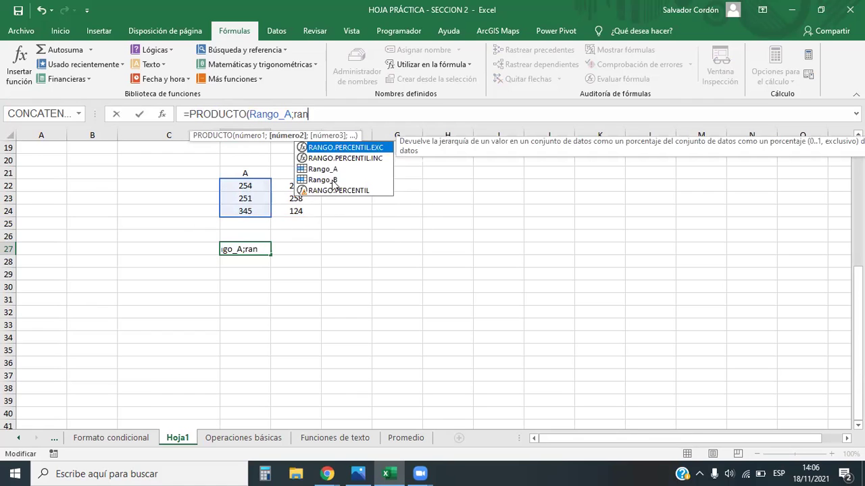
double_click(332, 181)
key("Return")
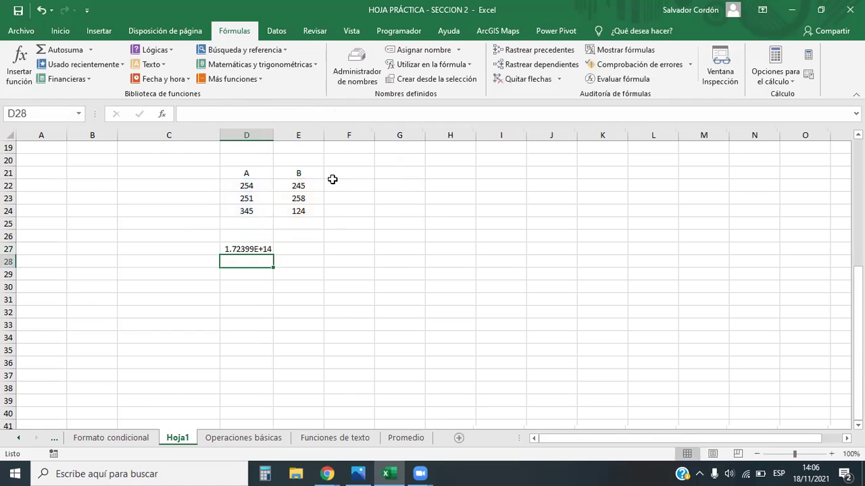
Step: Widen column D and increase the number of decimals shown for the scientific-format result in cell D27
left_click(252, 249)
left_click_drag(273, 135, 457, 135)
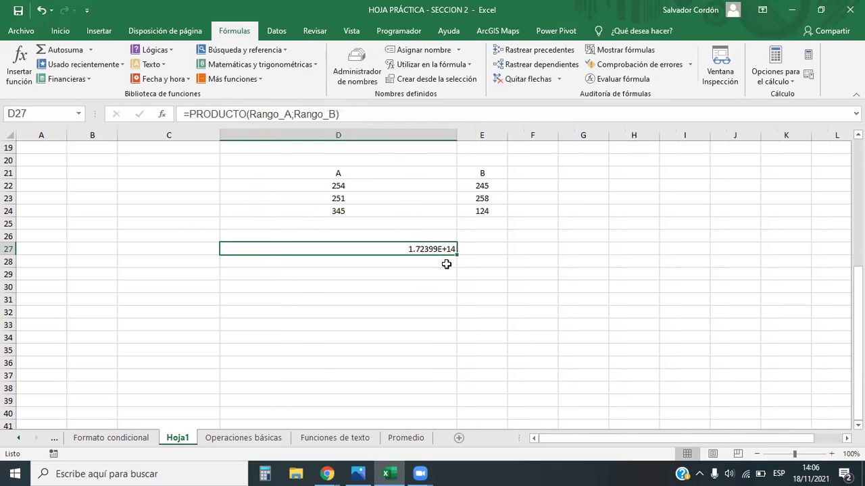
left_click(27, 31)
key("Escape")
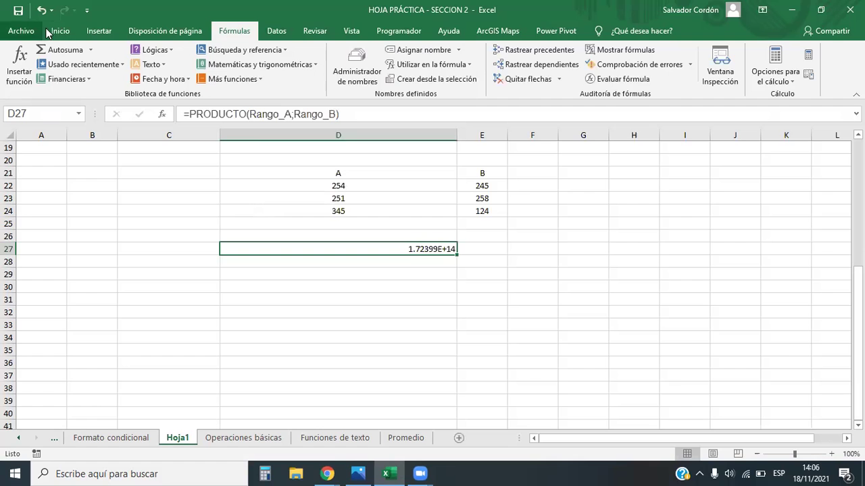
left_click(48, 31)
left_click(366, 78)
left_click(367, 77)
left_click(367, 78)
left_click(367, 78)
left_click(367, 78)
left_click(366, 78)
left_click(368, 77)
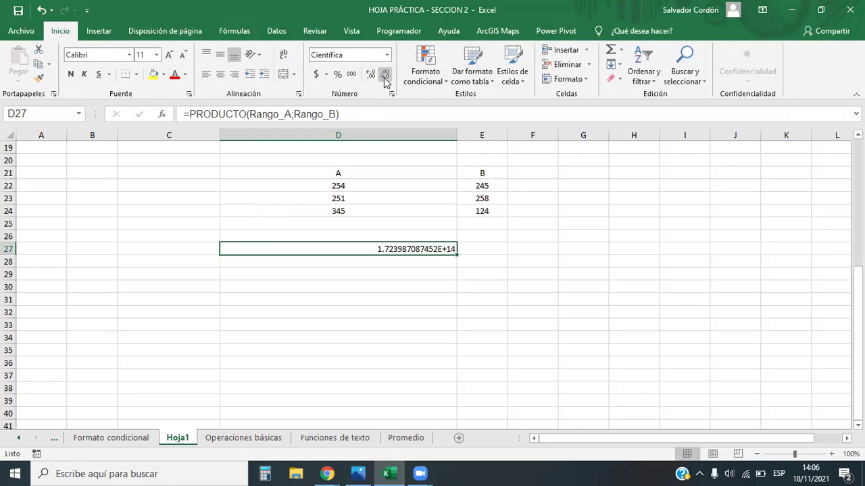
Step: Apply the Número format to cell D27 and remove both of its decimal places
left_click(387, 55)
left_click(350, 76)
left_click(387, 54)
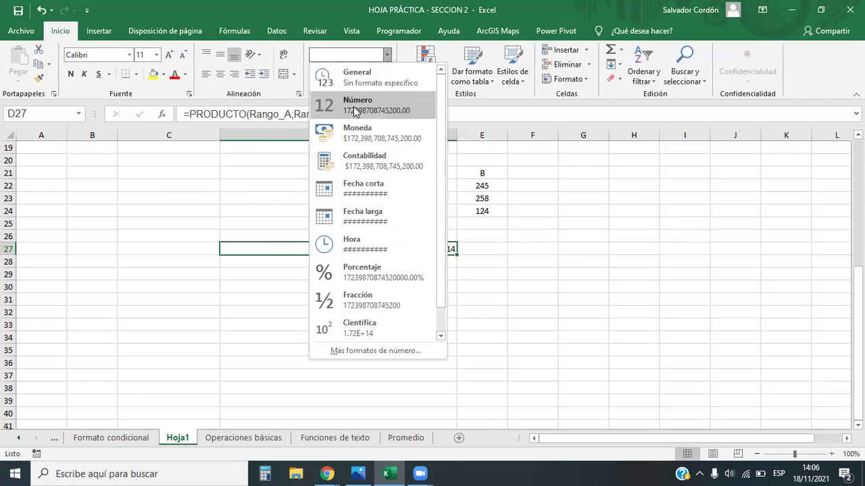
left_click(355, 108)
left_click(387, 76)
left_click(386, 75)
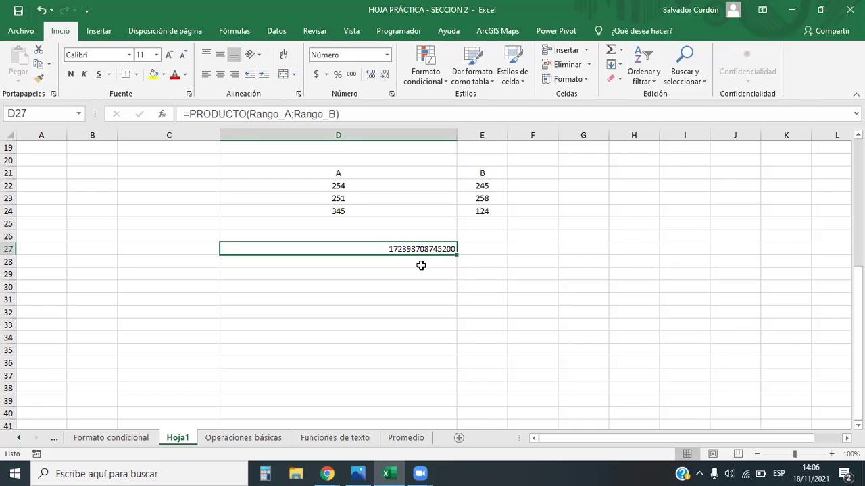
Step: Review the source values in D22:E24 and narrow column D to fit the product in cell D27
left_click_drag(338, 185, 462, 213)
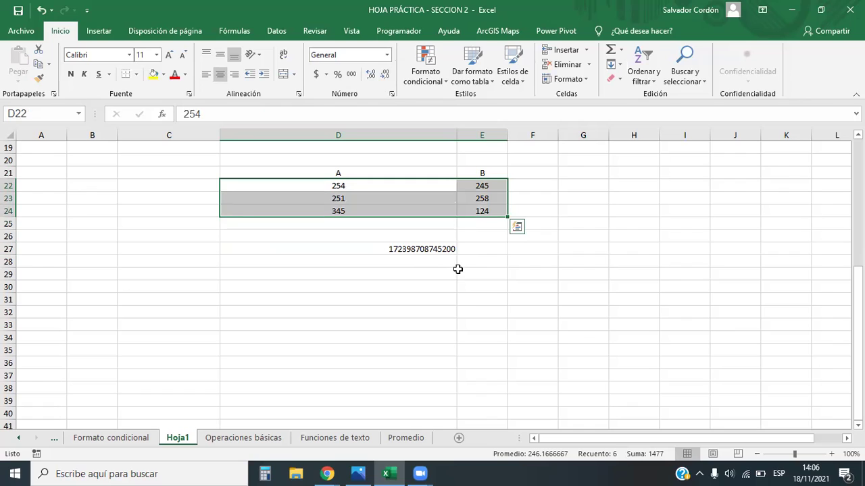
left_click(426, 250)
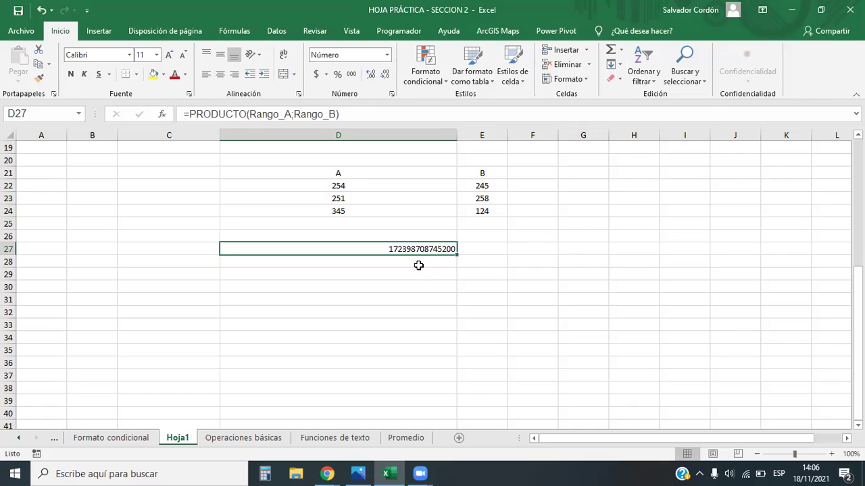
left_click_drag(456, 135, 347, 135)
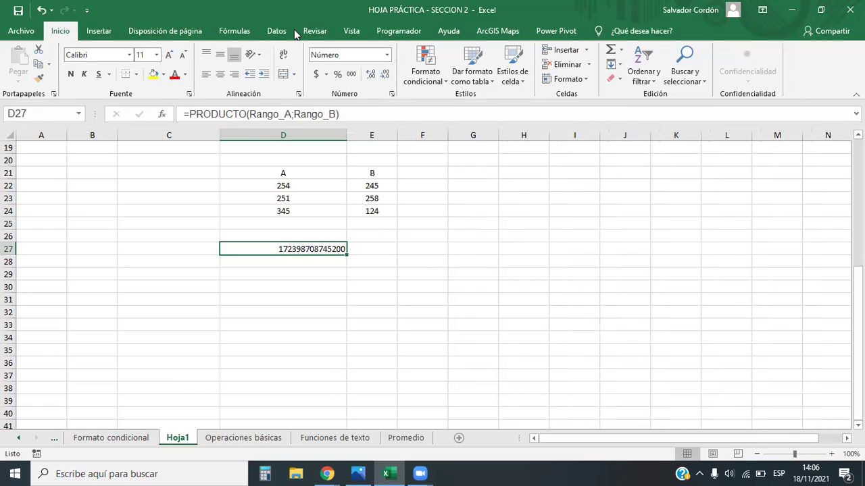
Step: Change the function in cell D27 from PRODUCTO to PROMEDIO, keeping Rango_A and Rango_B as arguments
left_click(248, 113)
key("BackSpace")
key("BackSpace")
key("BackSpace")
key("BackSpace")
key("BackSpace")
key("BackSpace")
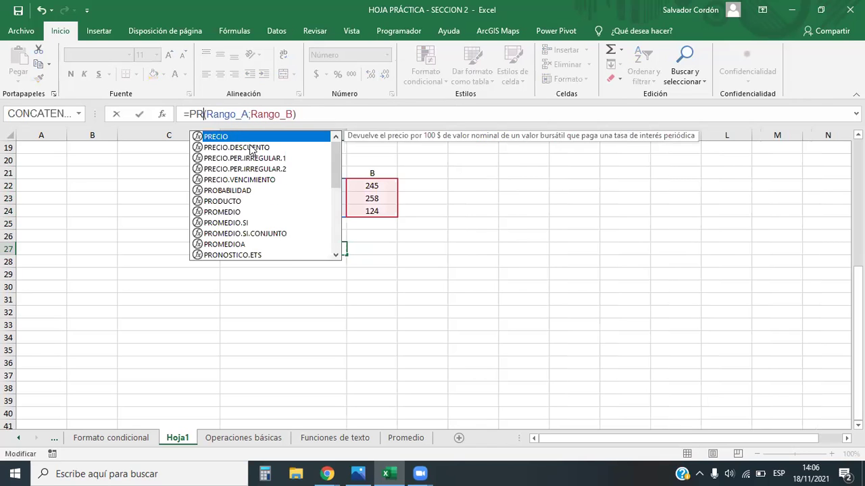
type("omedio")
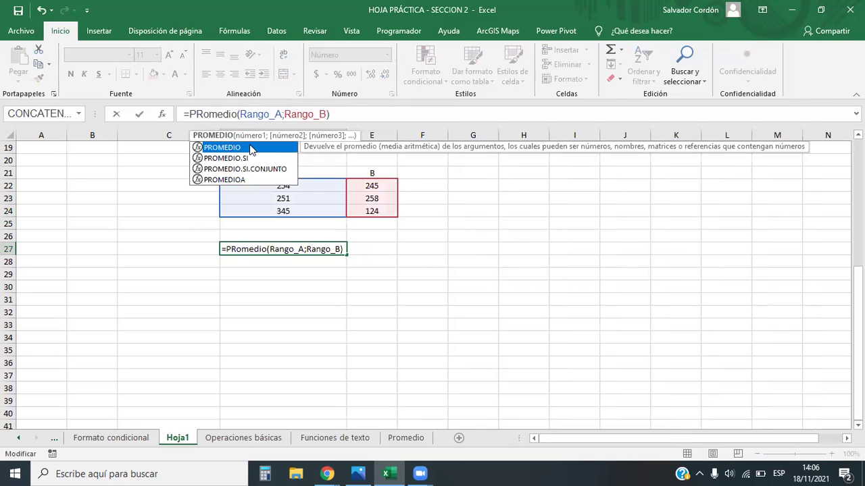
double_click(250, 148)
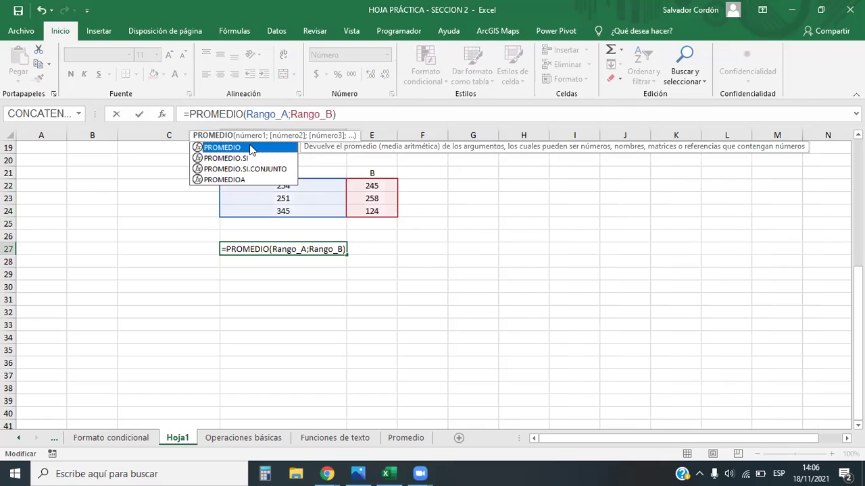
key("Return")
Step: Compare the average in cell D27 with the status bar summary for the selected values in D22:E24
left_click(331, 248)
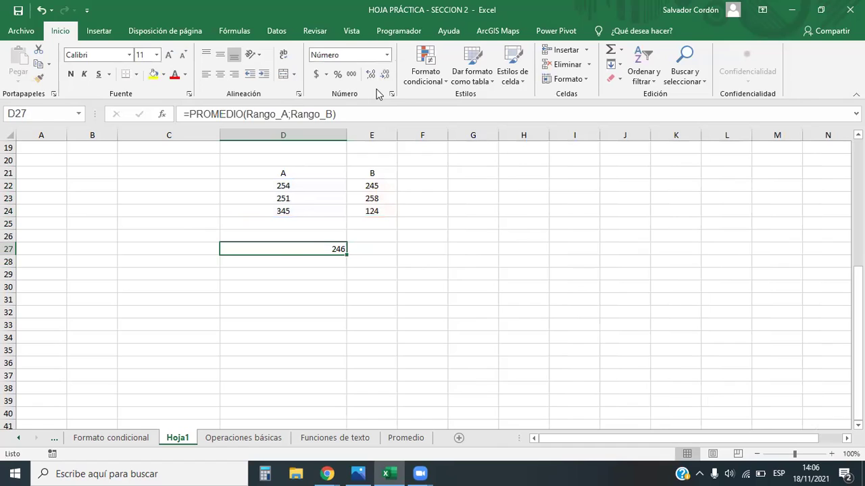
left_click_drag(286, 182, 391, 209)
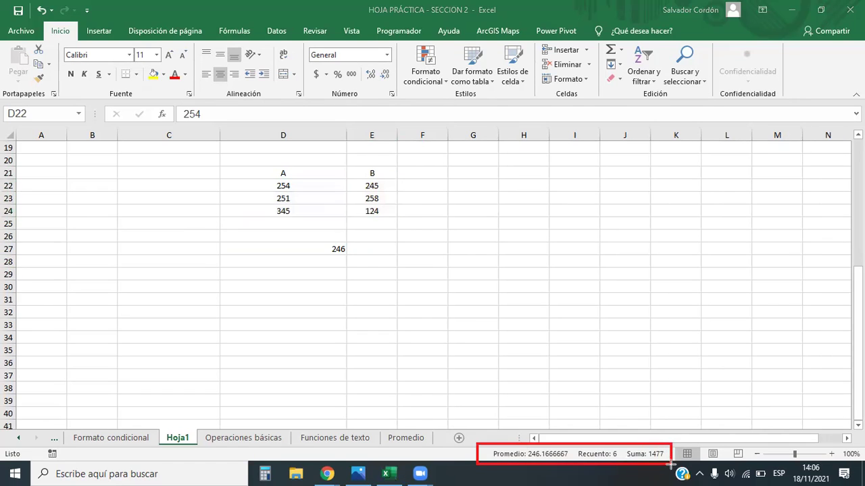
Step: Show the average in cell D27 with three decimal places
mouse_move(311, 238)
left_mouse_down()
mouse_move(370, 269)
mouse_move(412, 321)
mouse_move(483, 446)
left_mouse_up()
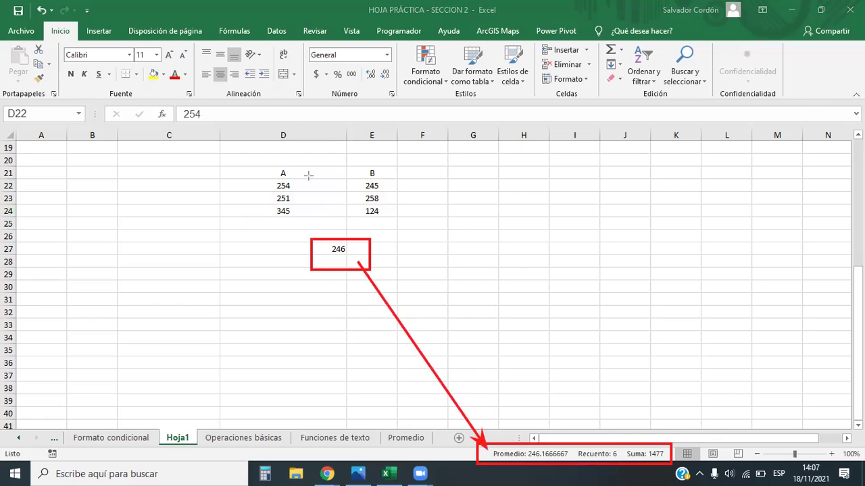
left_click(325, 250)
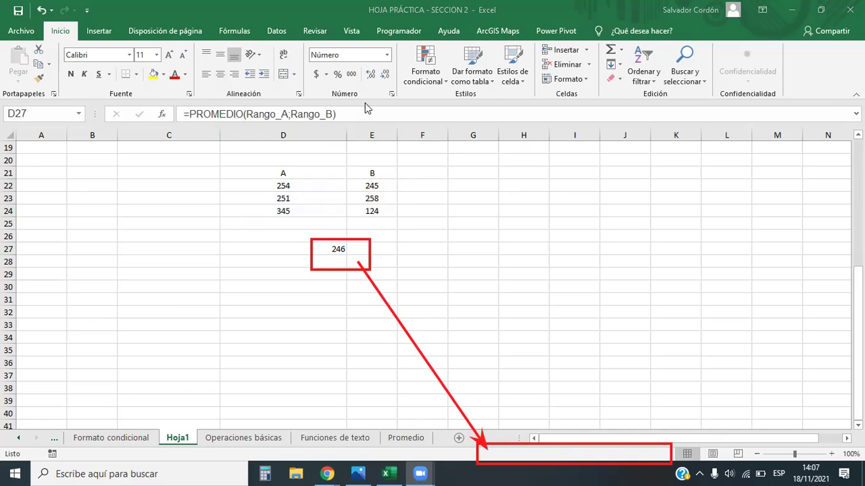
left_click(372, 75)
left_click(372, 76)
left_click(372, 76)
left_click(371, 75)
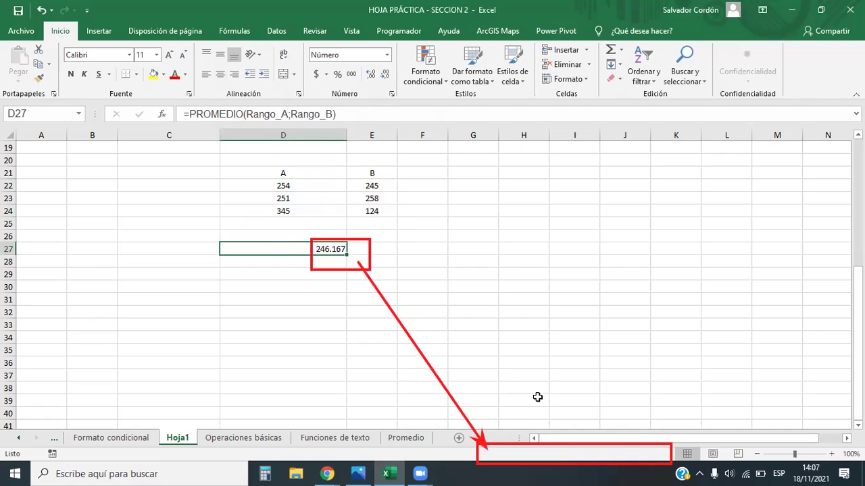
Step: Check the three-decimal average in cell D27 against the status bar average for the source values in D22:E24
left_click(501, 298)
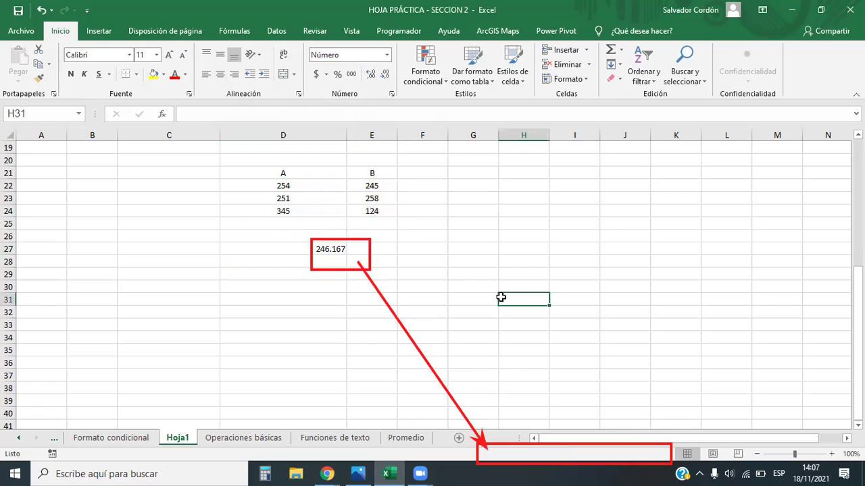
left_click(328, 251)
left_click(302, 188)
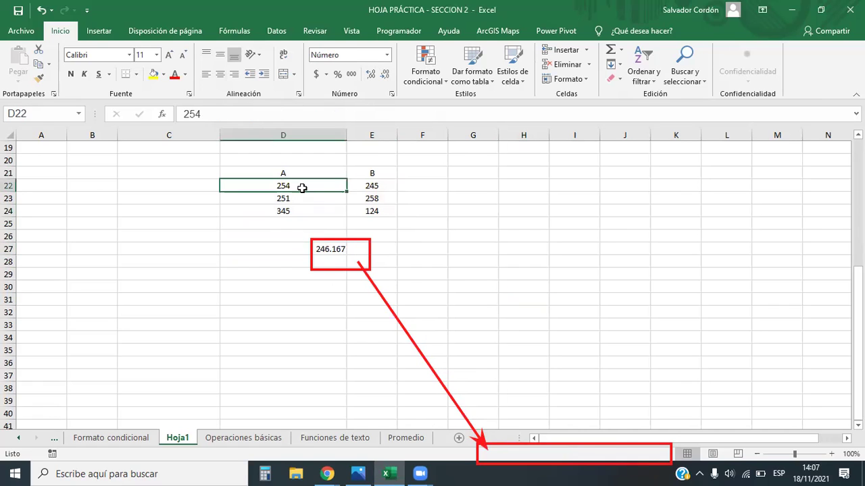
left_click_drag(302, 188, 389, 213)
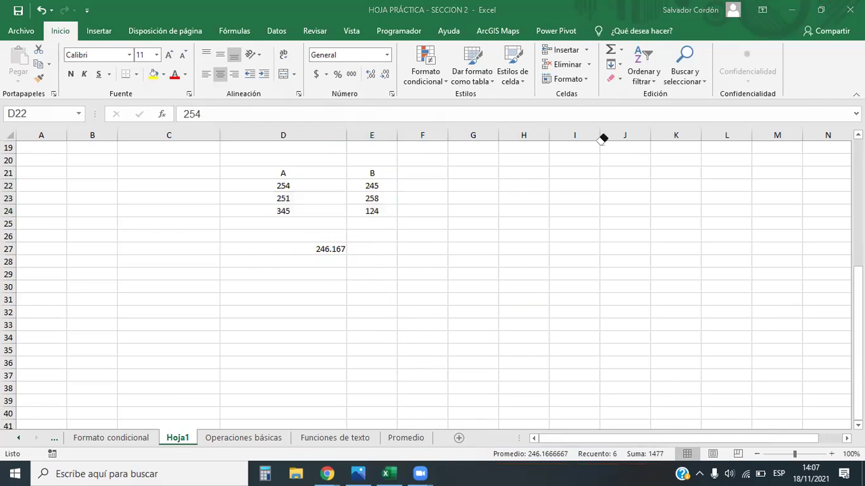
left_click(322, 248)
left_click_drag(301, 174, 372, 250)
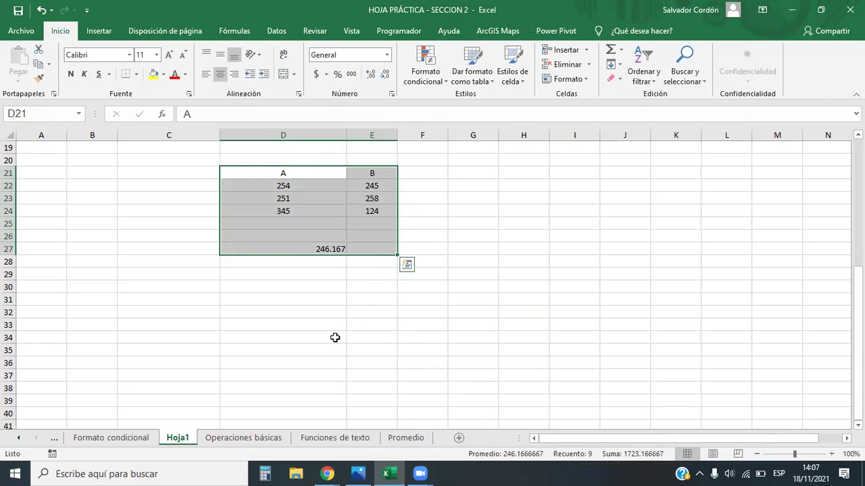
Step: On the Formato condicional sheet, assign the name Enero to the MES 1 values in C3:C17
left_click(122, 439)
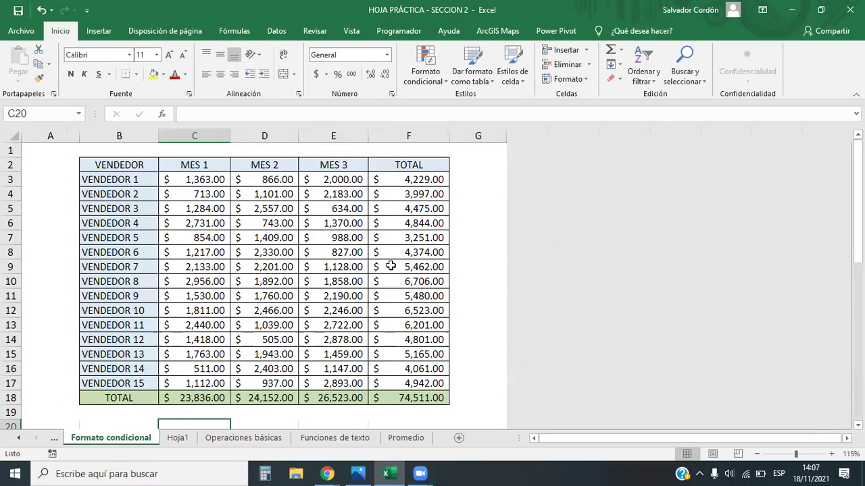
left_click_drag(209, 179, 215, 384)
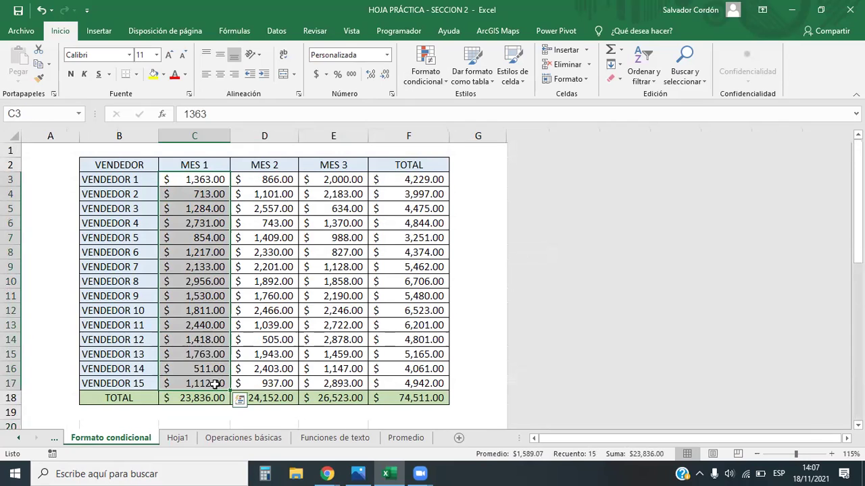
left_click(41, 115)
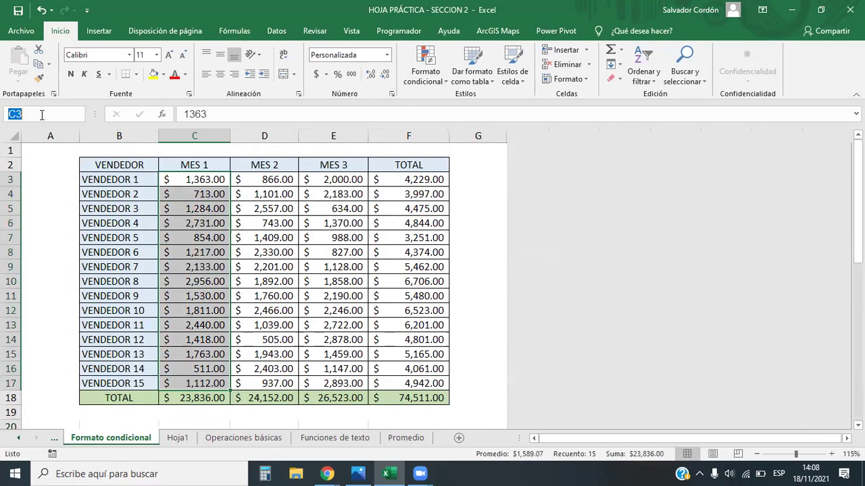
key("BackSpace")
type("Enero")
key("Return")
Step: Assign the name Febrero to the MES 2 values in D3:D17
left_click_drag(269, 179, 279, 382)
left_click(54, 112)
type("Febrero")
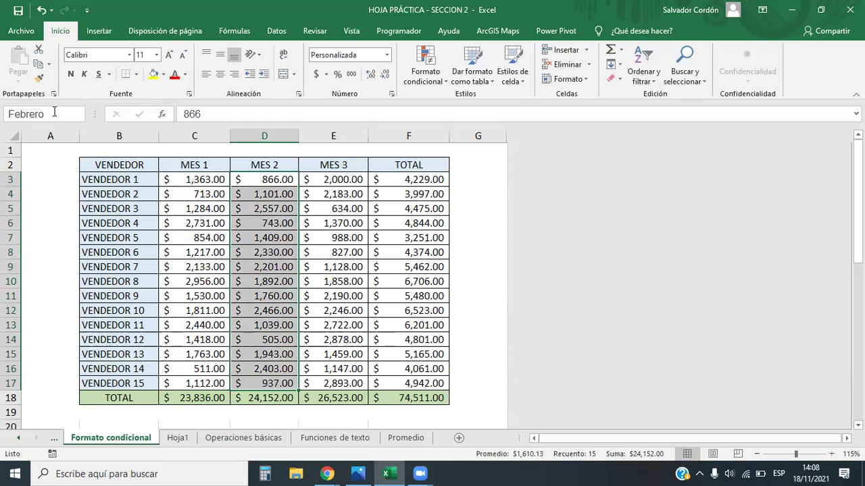
key("Return")
left_click(386, 215)
left_click_drag(283, 178, 283, 383)
left_click(35, 116)
type("F")
key("Return")
Step: Assign the name Marzo to the MES 3 values in E3:E17
left_click_drag(337, 177, 343, 383)
left_click(58, 116)
type("M")
key("Return")
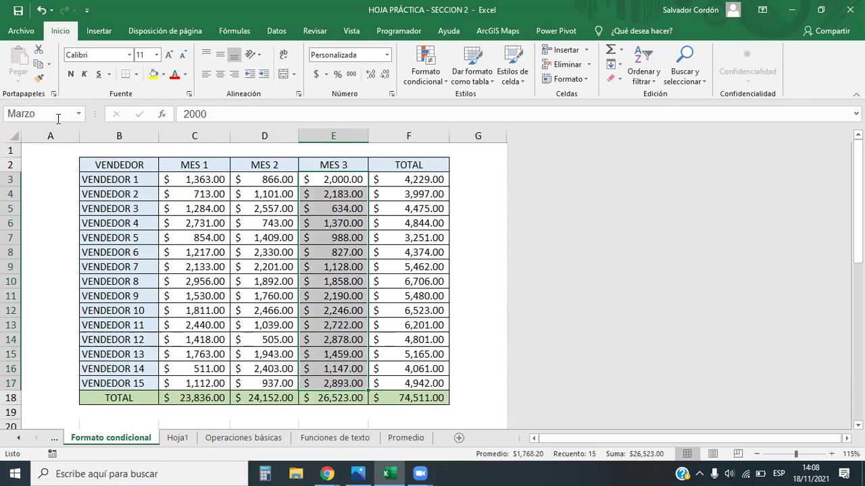
Step: Open the name manager and examine which ranges the workbook's defined names refer to
left_click(276, 31)
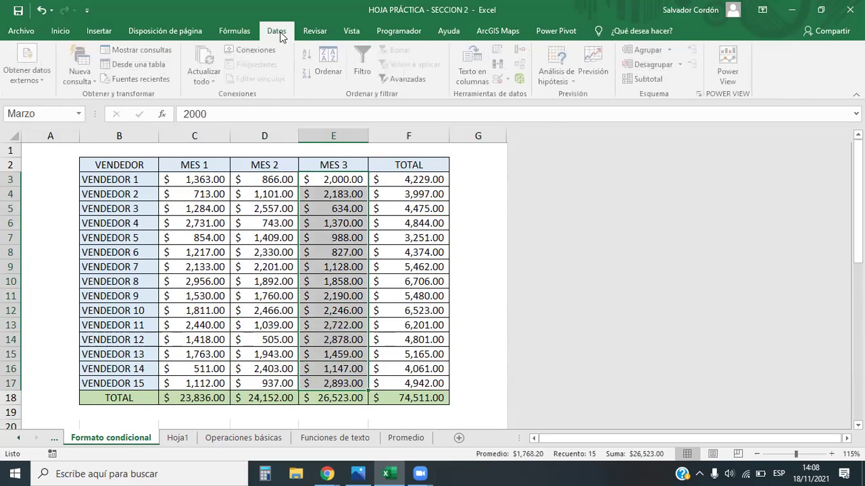
left_click(235, 31)
left_click(361, 71)
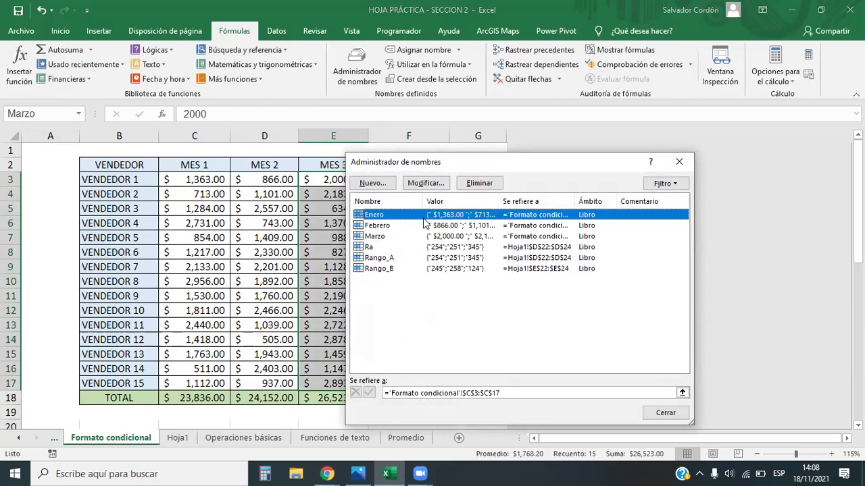
left_click(387, 225)
left_click(386, 237)
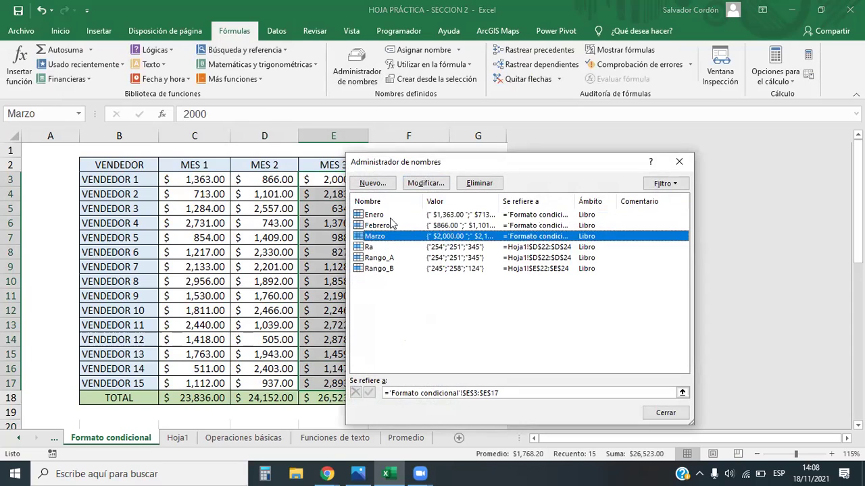
left_click(390, 215)
left_click(384, 247)
left_click(386, 258)
Step: Delete the names Ra, Rango_A and Rango_B from the workbook and close the name manager
left_click(391, 269)
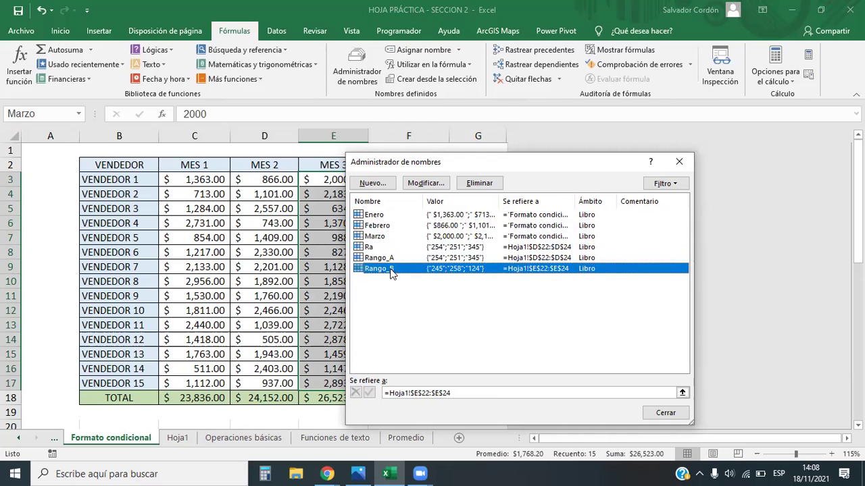
left_click(377, 247, "shift")
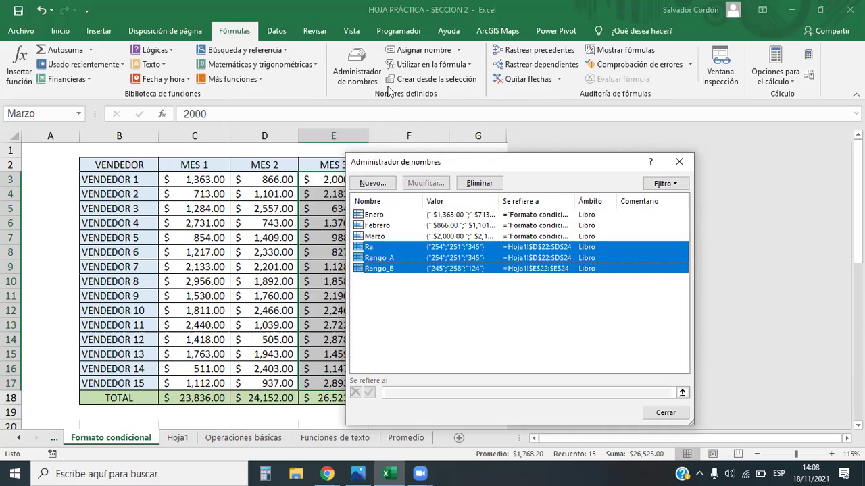
left_click(476, 184)
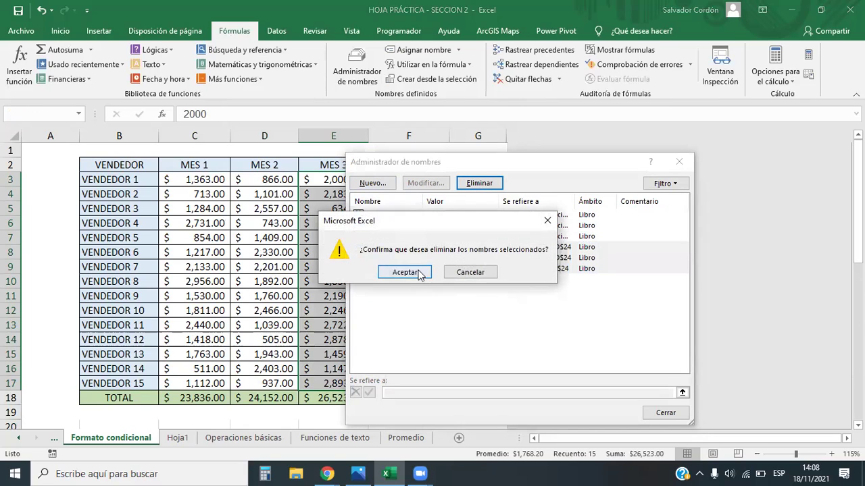
left_click(405, 273)
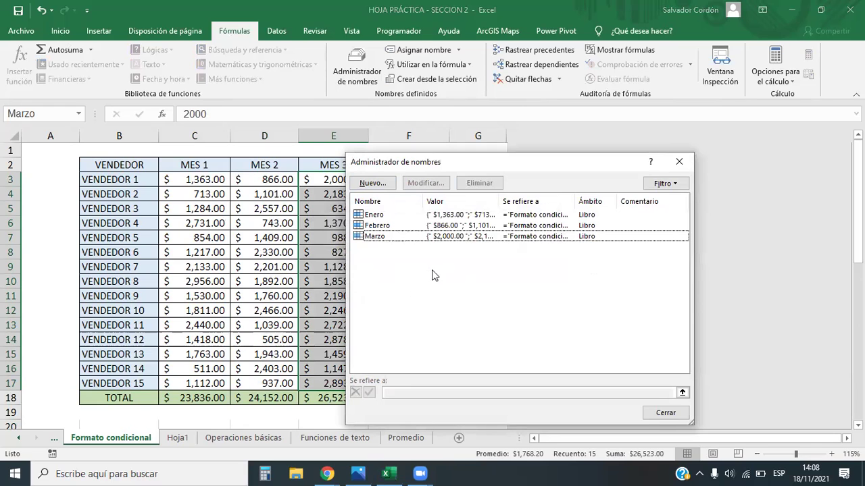
left_click(677, 162)
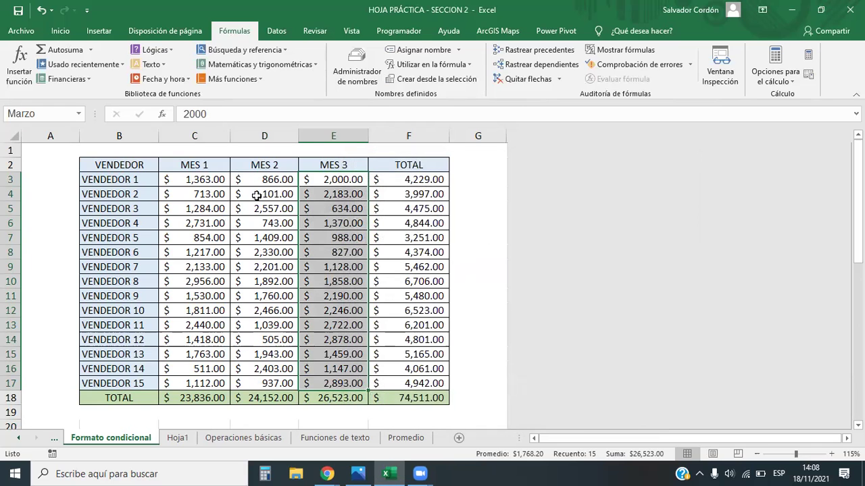
Step: Try to assign the already used name Enero to the MES 1 values in C3:C16
left_click(257, 195)
left_click_drag(196, 180, 222, 370)
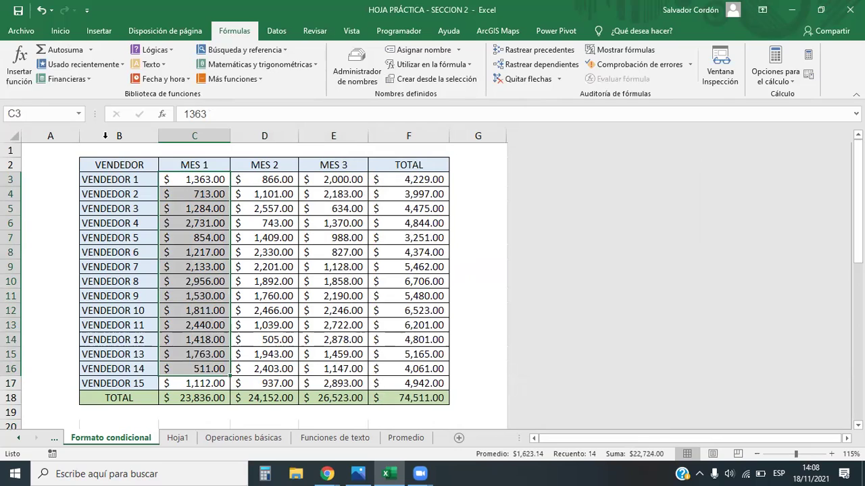
left_click(32, 114)
type("en")
key("BackSpace")
key("BackSpace")
type("Enero")
key("Return")
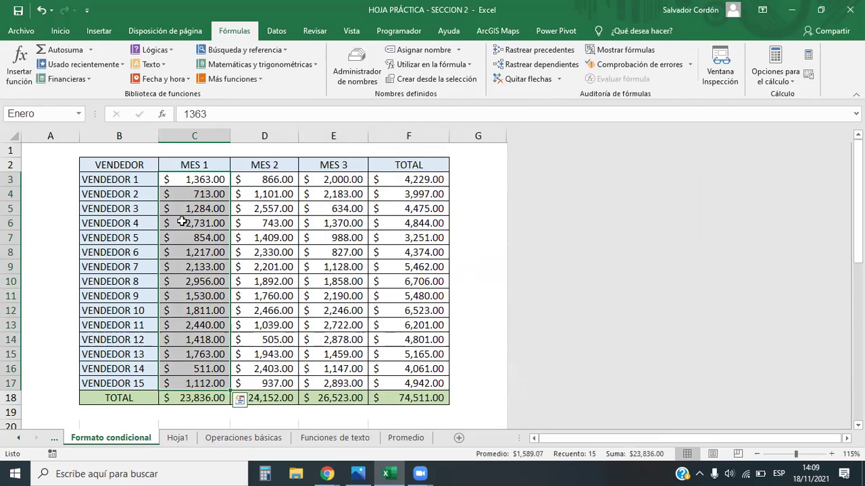
Step: Check in the name manager which range the name Enero refers to
left_click(241, 268)
left_click(356, 67)
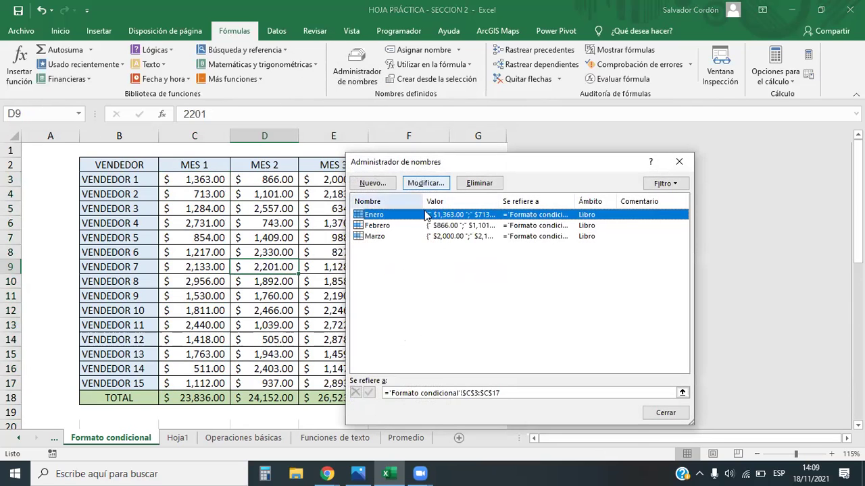
left_click(678, 161)
Step: Assign the name abril to the MES 1 values in C3:C16
left_click_drag(213, 175, 226, 370)
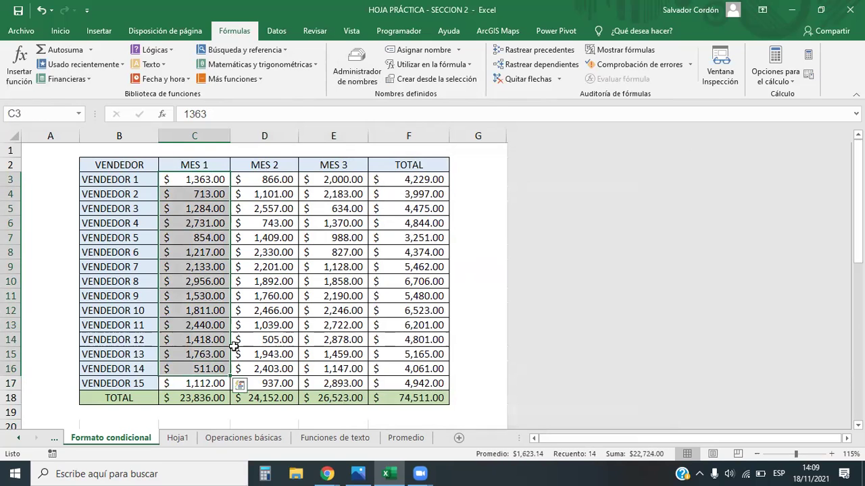
left_click(31, 112)
type("abril")
key("Return")
Step: Assign the name maya to the MES 2 cells D3:D19
left_click_drag(271, 175, 266, 412)
left_click(42, 120)
type("a")
key("BackSpace")
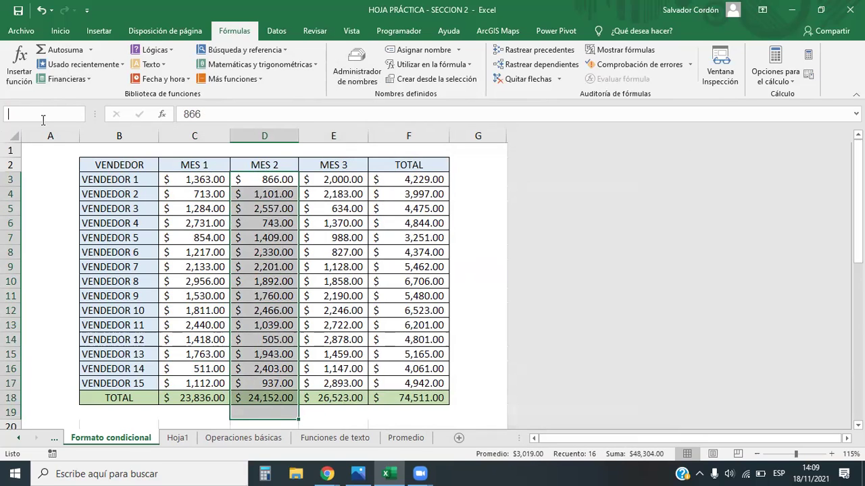
type("maya")
key("Return")
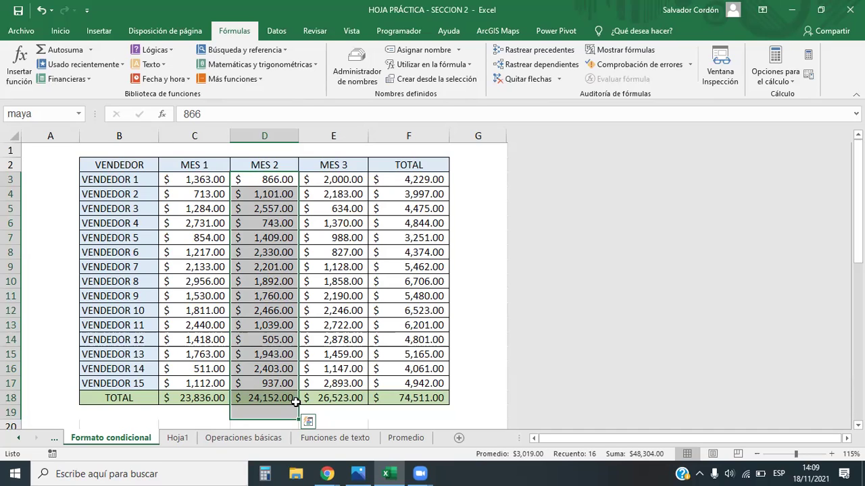
Step: Edit the name maya in the name manager so that it refers to D3:D17 on the Formato condicional sheet
left_click(358, 64)
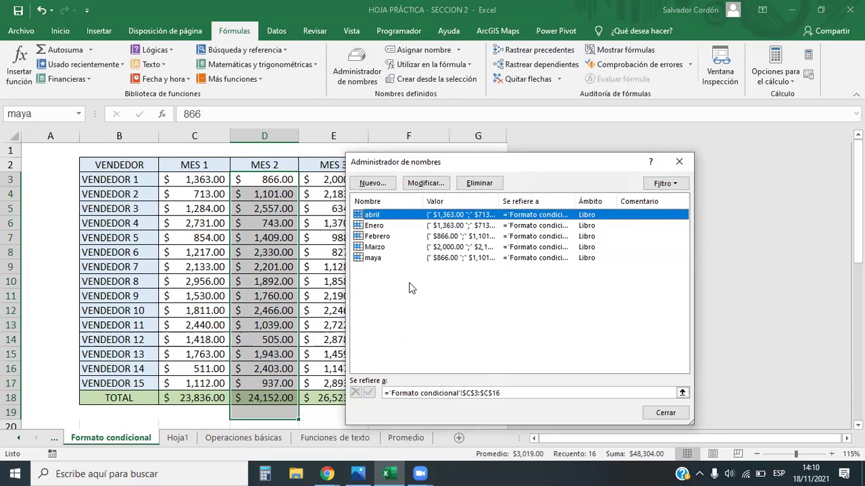
key("End")
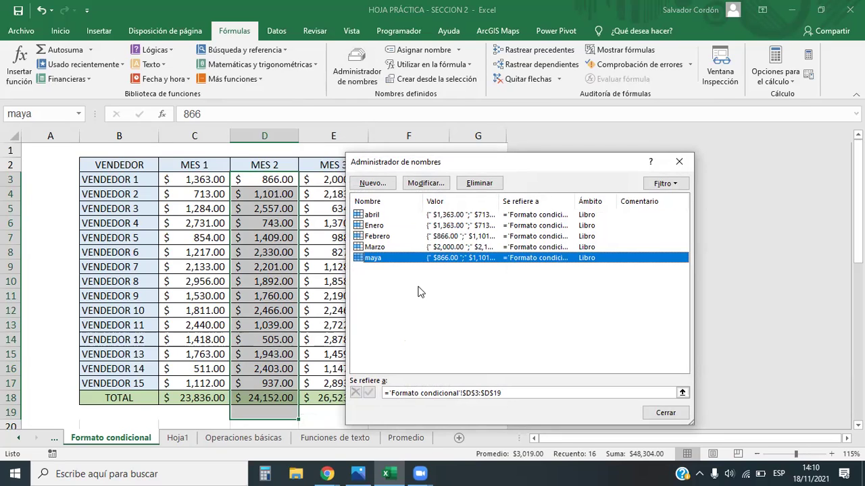
left_click(431, 185)
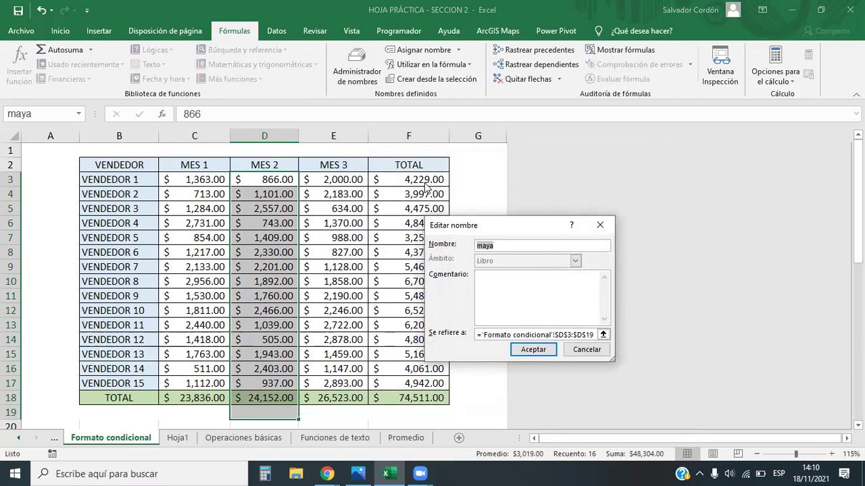
left_click(510, 334)
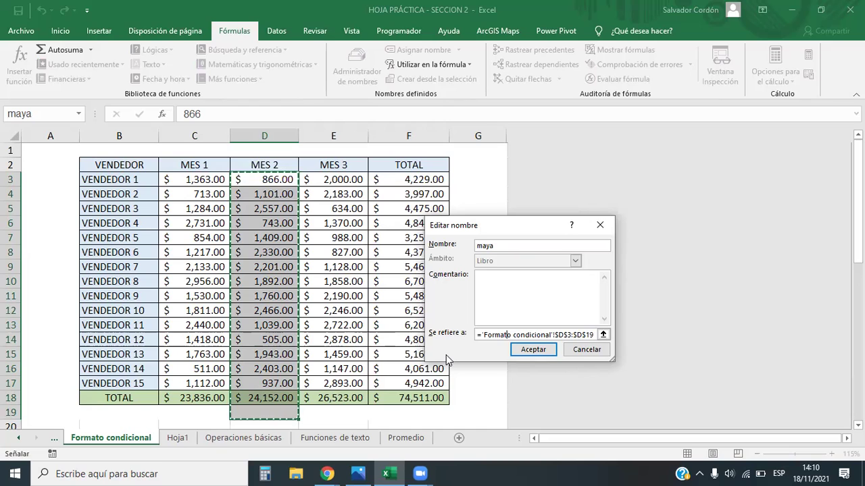
left_click_drag(478, 336, 621, 340)
key("Delete")
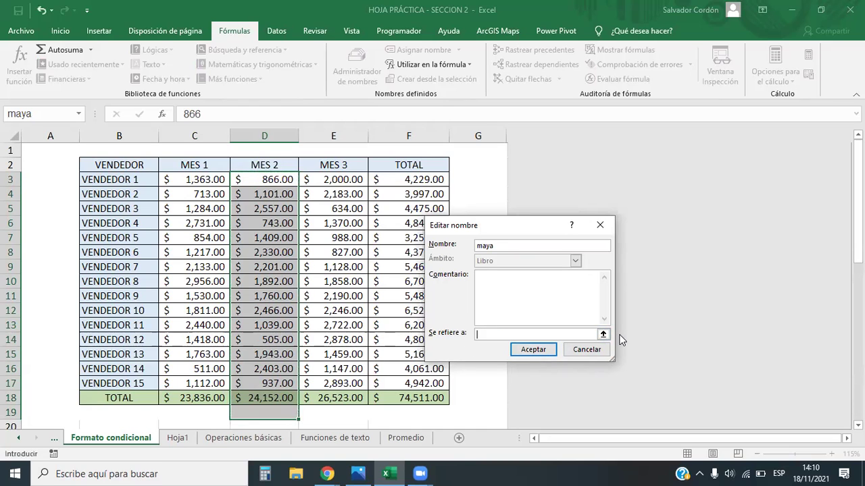
left_click_drag(275, 178, 282, 383)
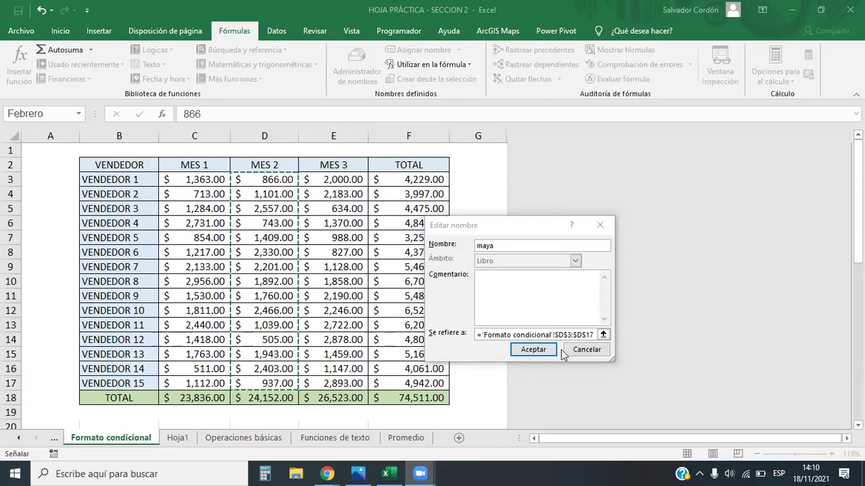
left_click(548, 351)
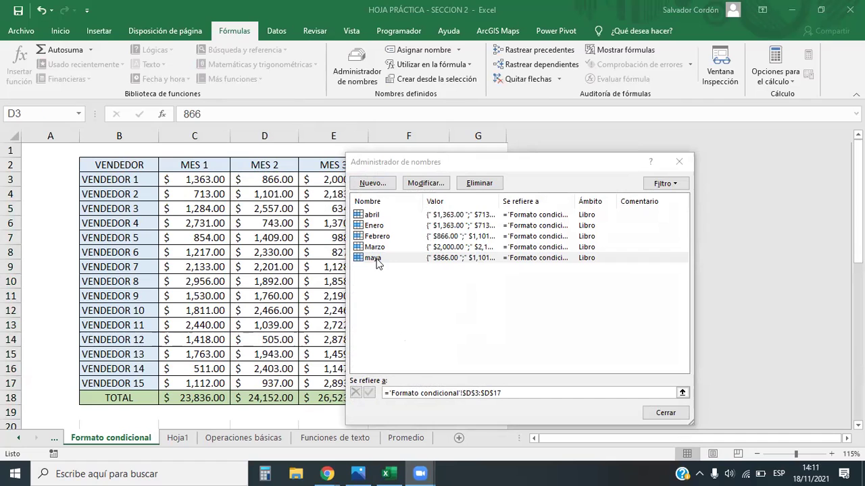
Step: Rename the defined name maya as Mayo
key("Escape")
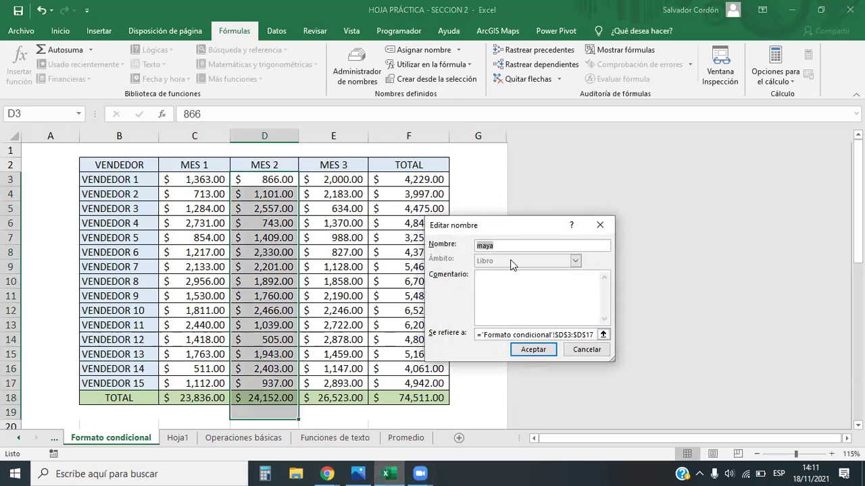
key("BackSpace")
type("Mayo")
key("Return")
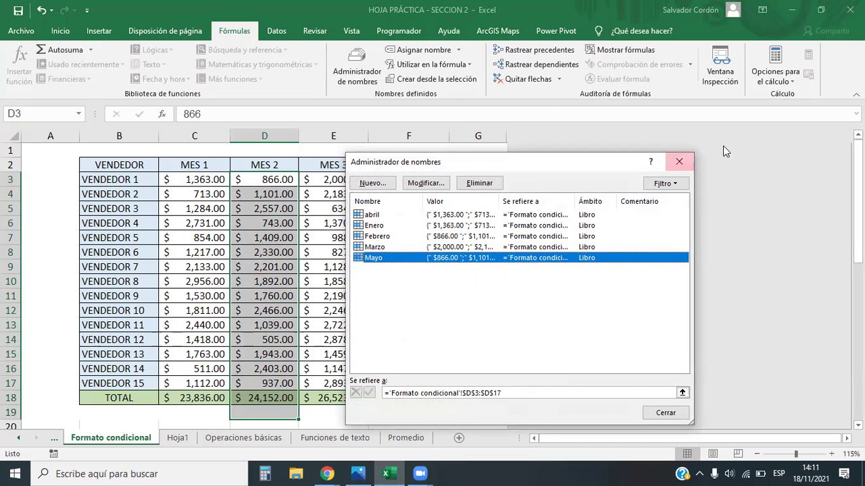
Step: Close the name manager and select the MES 1 and MES 2 value ranges to check their assigned names
left_click(676, 163)
left_click_drag(287, 184, 285, 416)
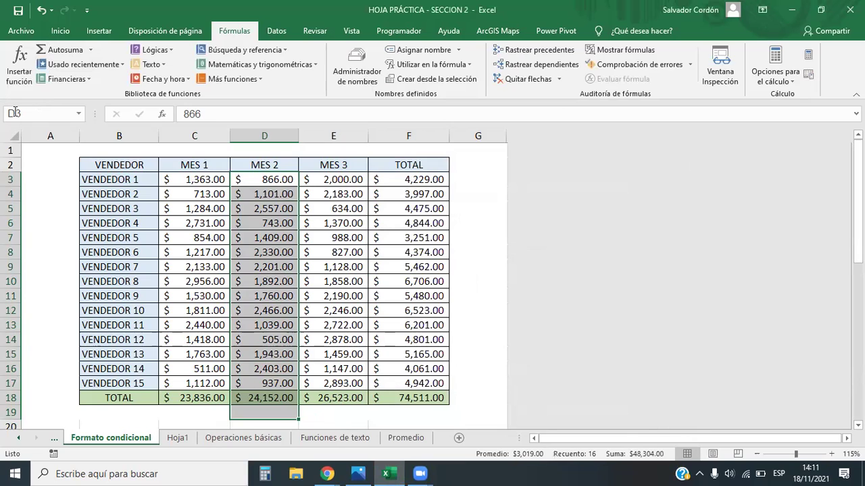
left_click(333, 238)
left_click_drag(286, 183, 280, 380)
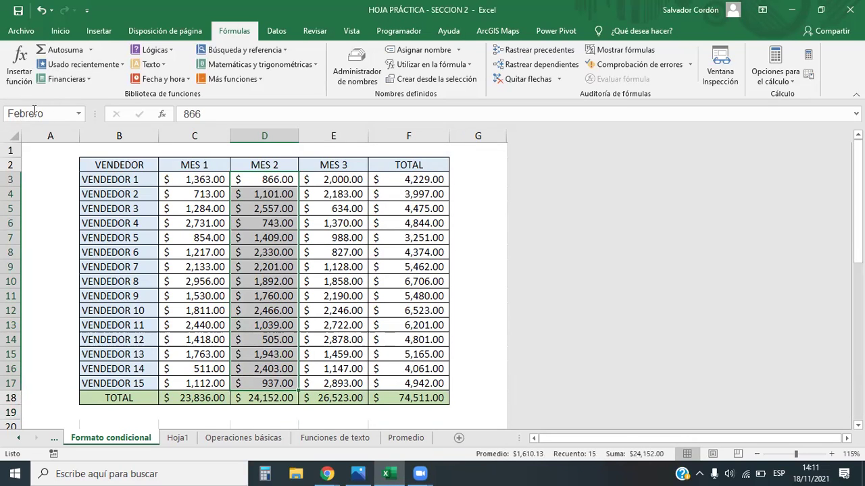
left_click_drag(210, 181, 217, 383)
left_click_drag(277, 179, 281, 383)
Step: Compare the cell ranges that the names Enero, Febrero and Mayo refer to in the name manager
left_click(357, 67)
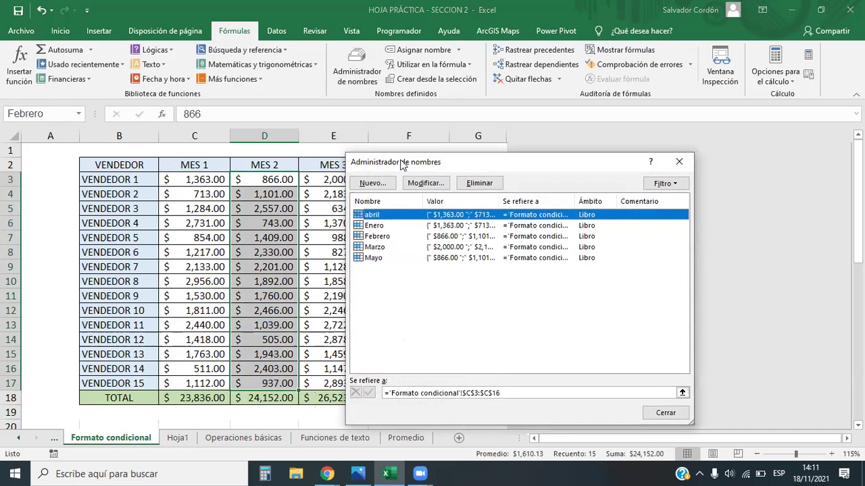
left_click(380, 260)
left_click(392, 222)
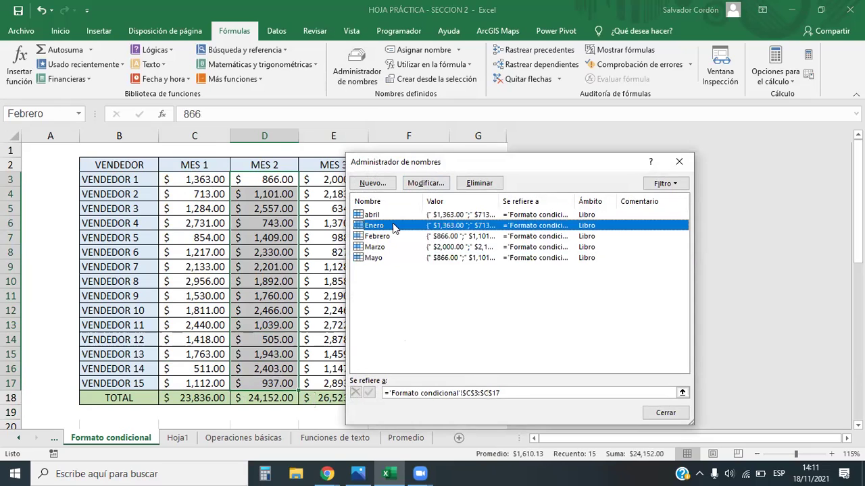
left_click(397, 257)
left_click(394, 237)
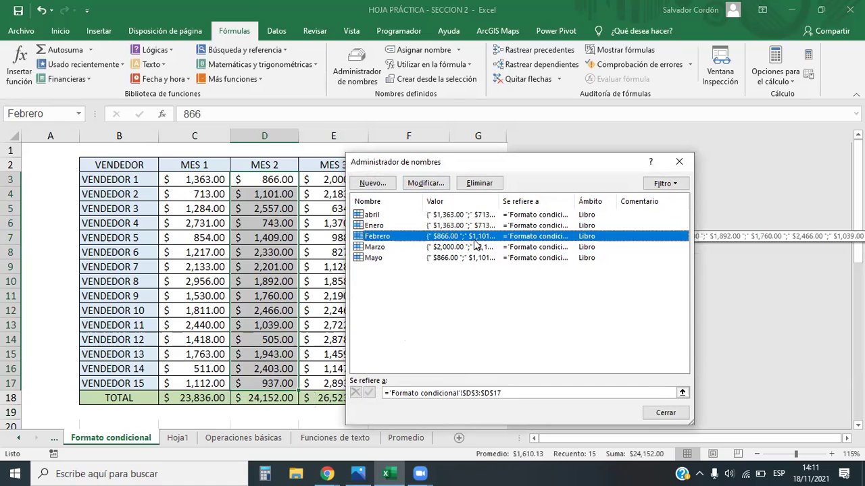
left_click(387, 259)
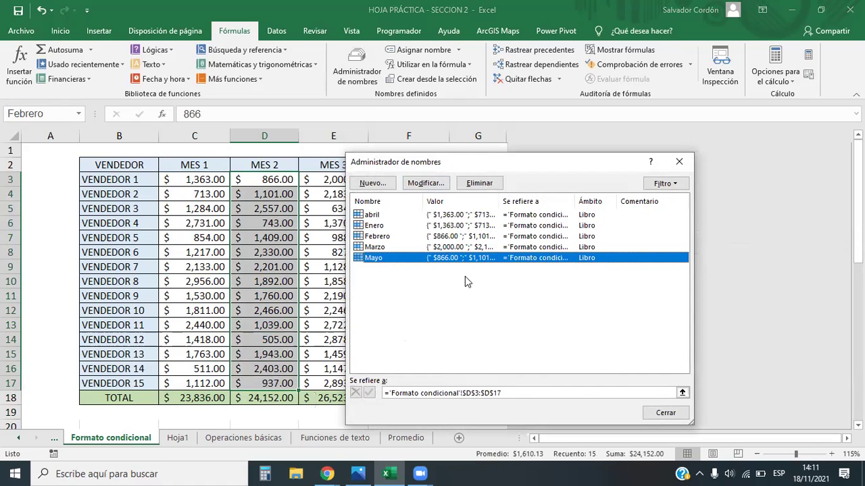
left_click(393, 236)
left_click(379, 258)
left_click(379, 237)
Step: Enter the formula =SUMA(Mayo) in cell C21 below the sales table
left_click_drag(268, 351, 223, 349)
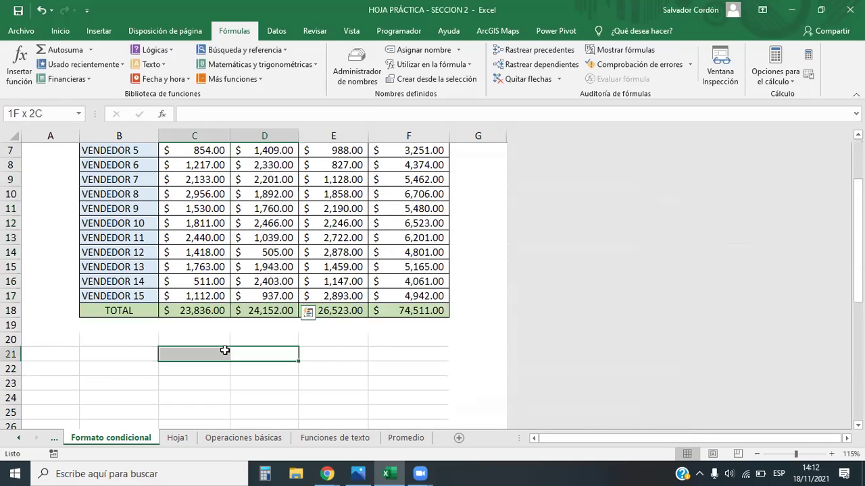
left_click(225, 351)
type("=")
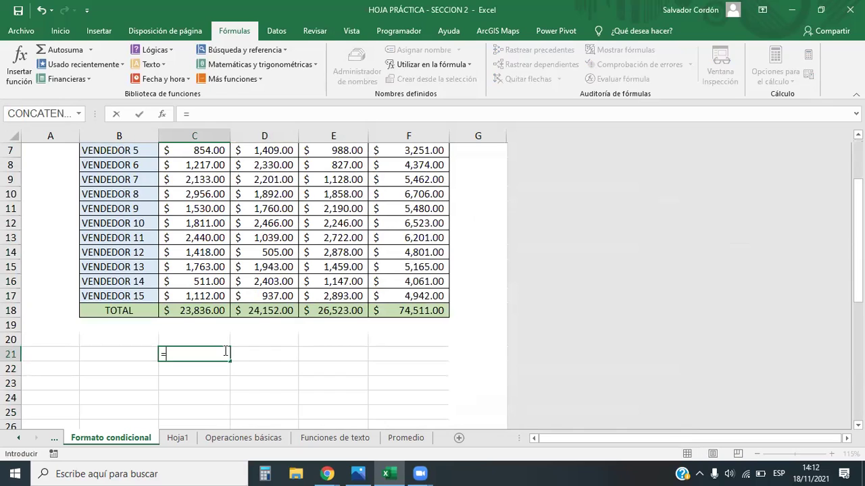
type("SUMA(MAYO")
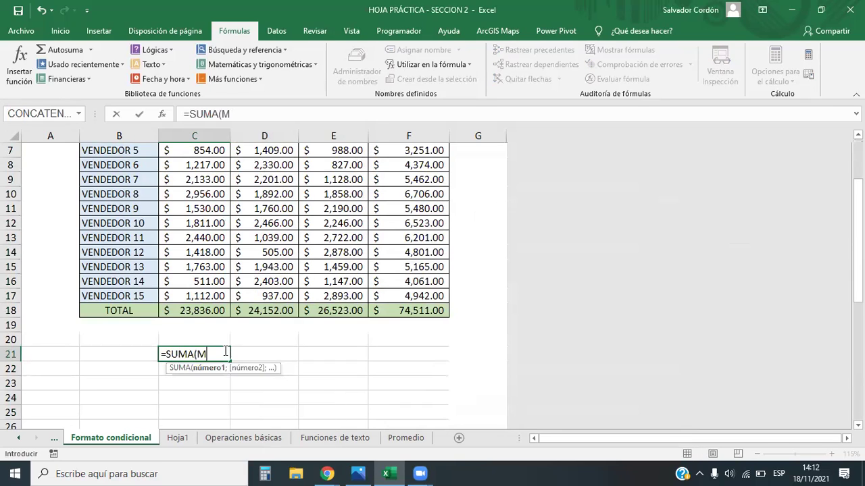
key("BackSpace")
type("O")
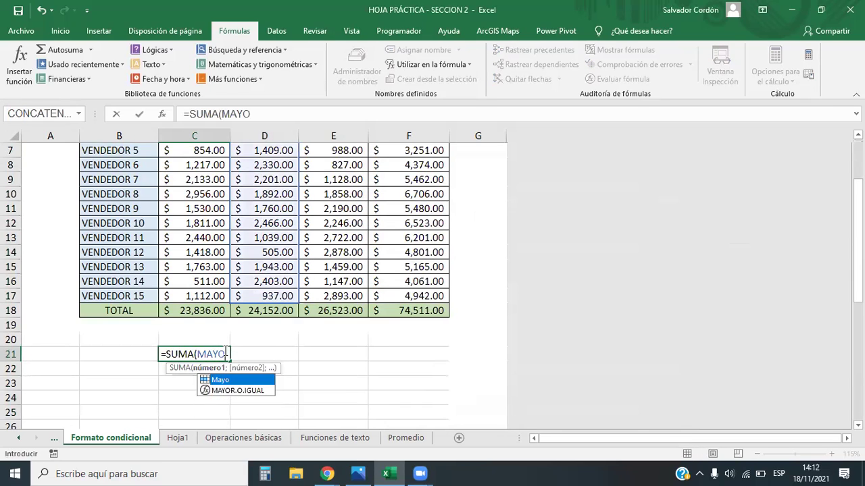
type(")")
key("Return")
left_click(225, 351)
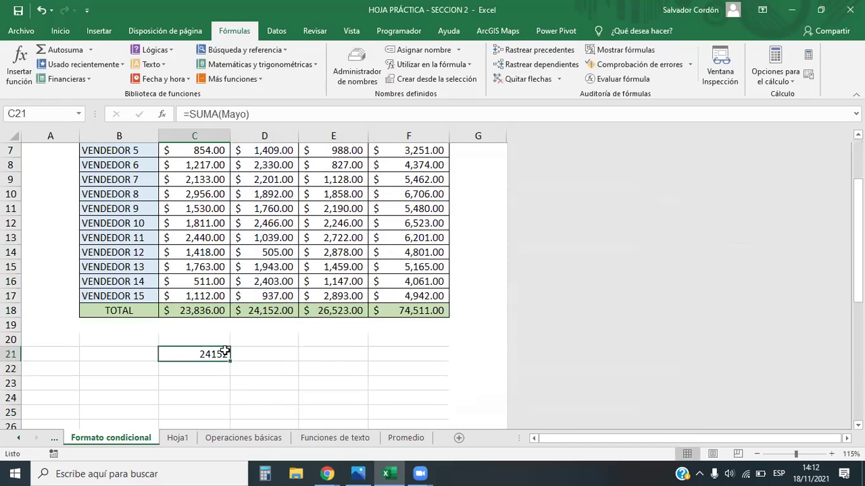
Step: Enter the formula =SUMA(Febrero) in cell C22
left_click(214, 367)
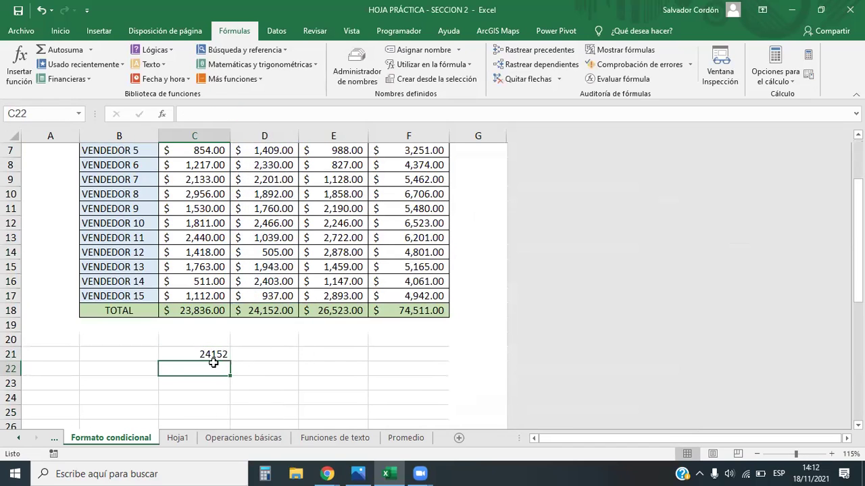
type("=SUMA")
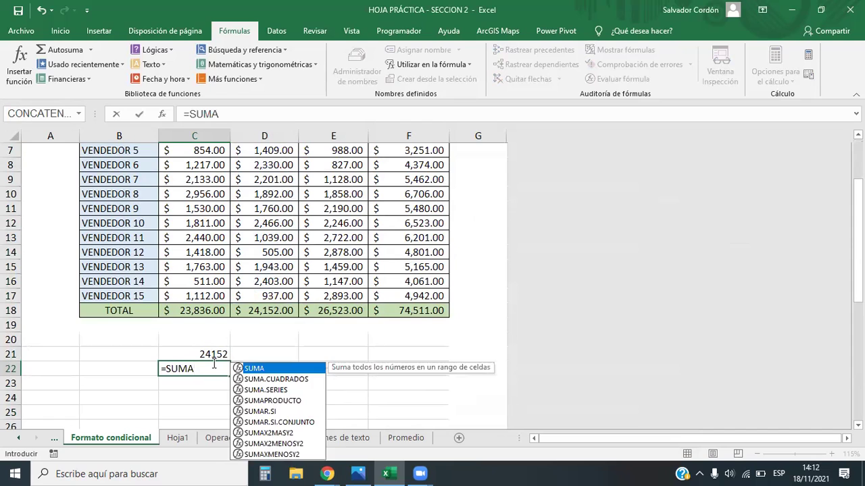
type("(Febrero")
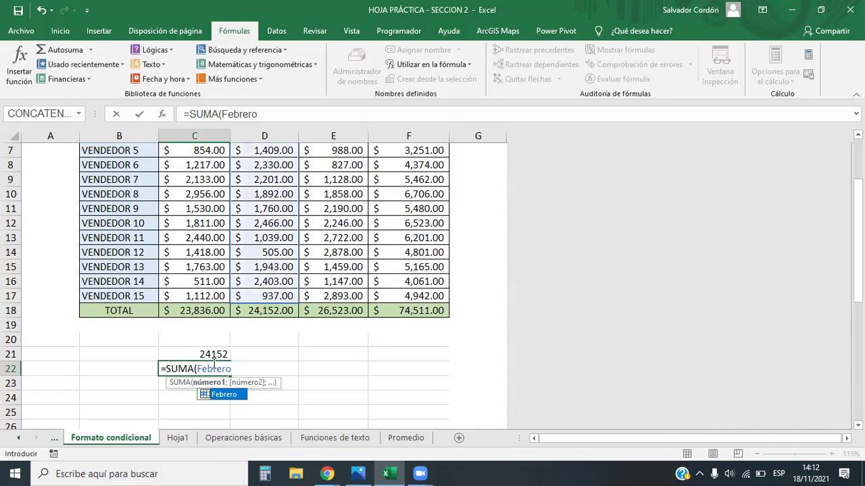
double_click(228, 396)
key("Return")
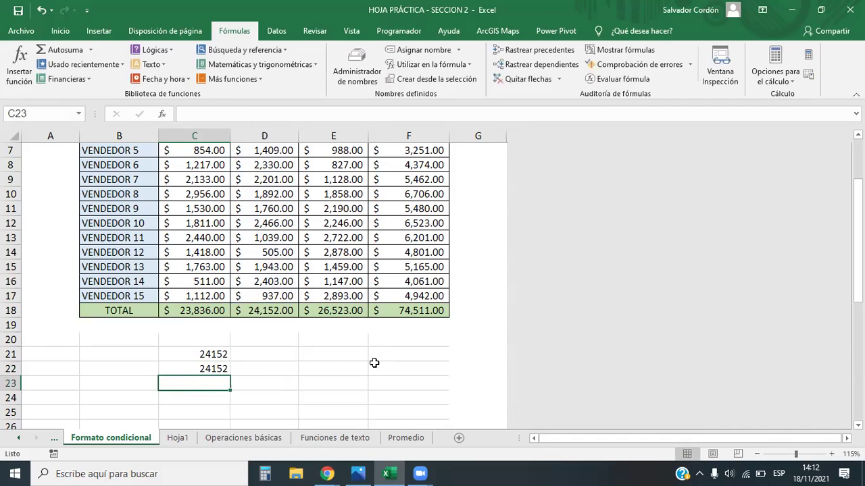
Step: Compare the formulas in C21 and C22 with the MES 2 values in D3:D17 that they add up
left_click_drag(219, 367, 218, 355)
left_click(321, 356)
left_click(220, 356)
left_click(221, 369)
scroll(290, 348, "up", 2)
scroll(294, 341, "down", 1)
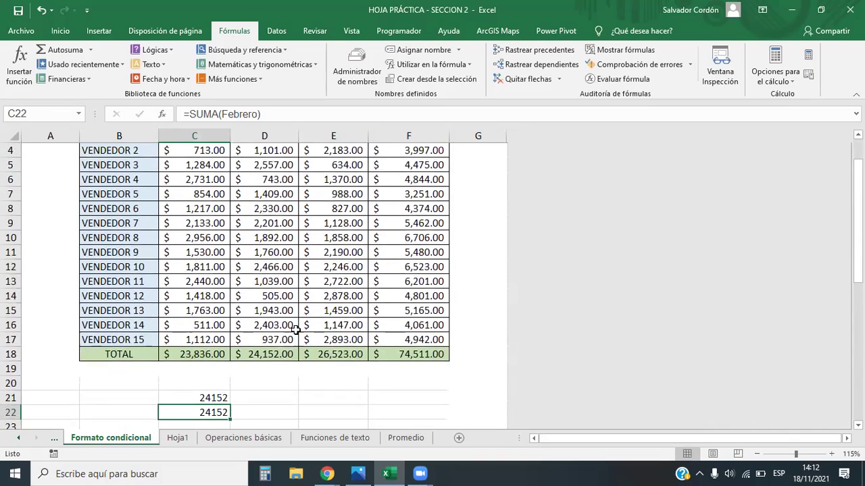
scroll(272, 192, "up", 1)
left_click_drag(272, 181, 277, 383)
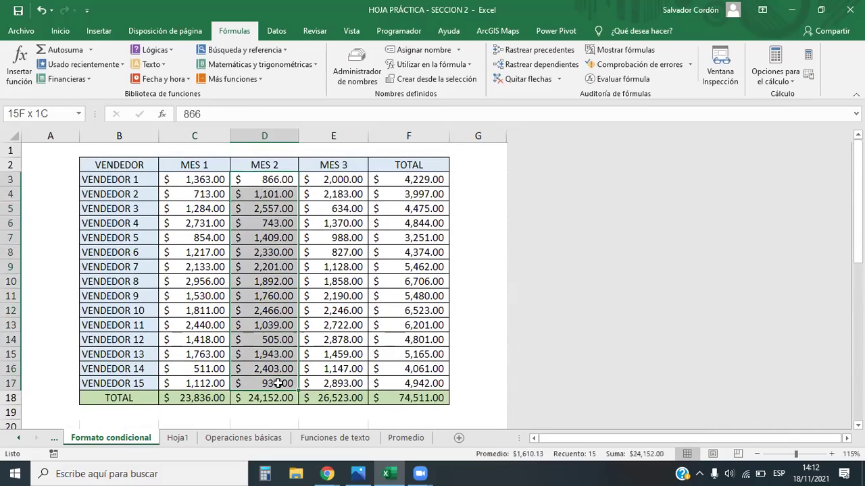
scroll(317, 351, "down", 1)
scroll(333, 340, "down", 1)
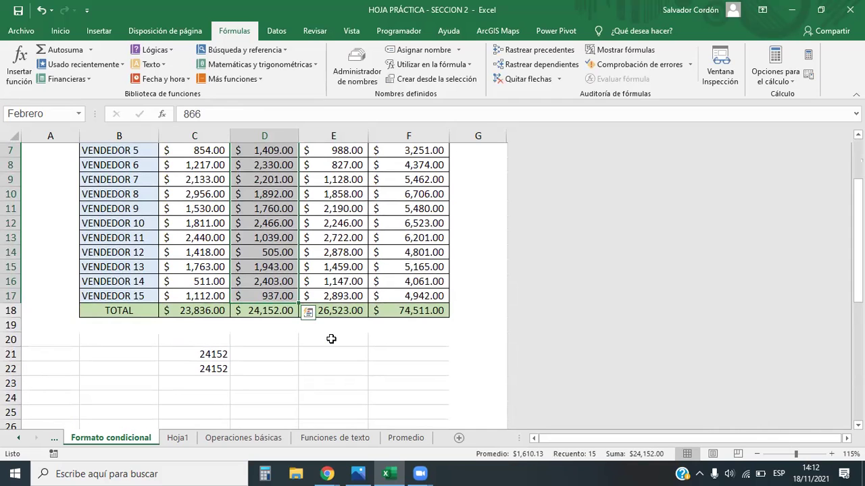
scroll(331, 338, "up", 2)
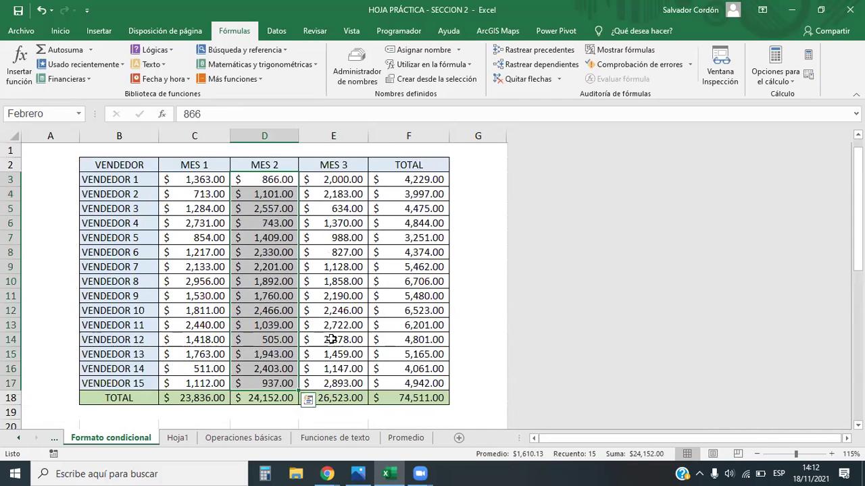
scroll(249, 203, "down", 2)
scroll(257, 209, "up", 2)
left_click(263, 207)
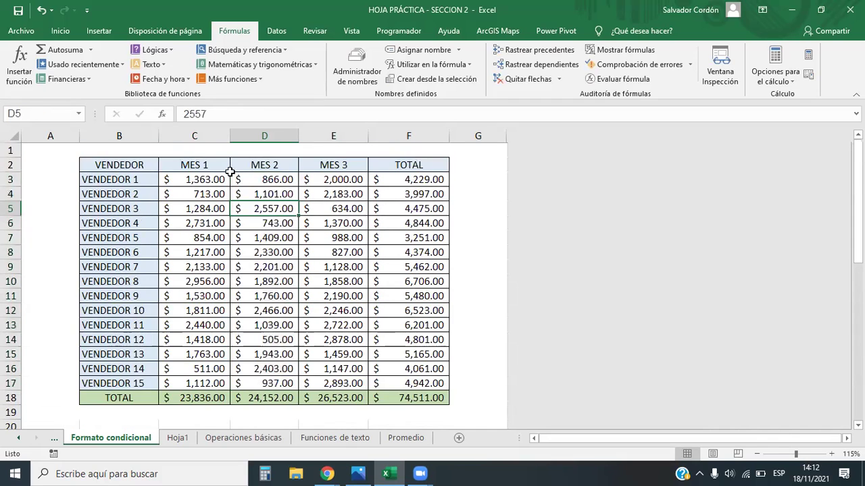
Step: Edit the name abril so that it refers to C3:C17 on the Formato condicional sheet, and close the name manager
left_click(357, 68)
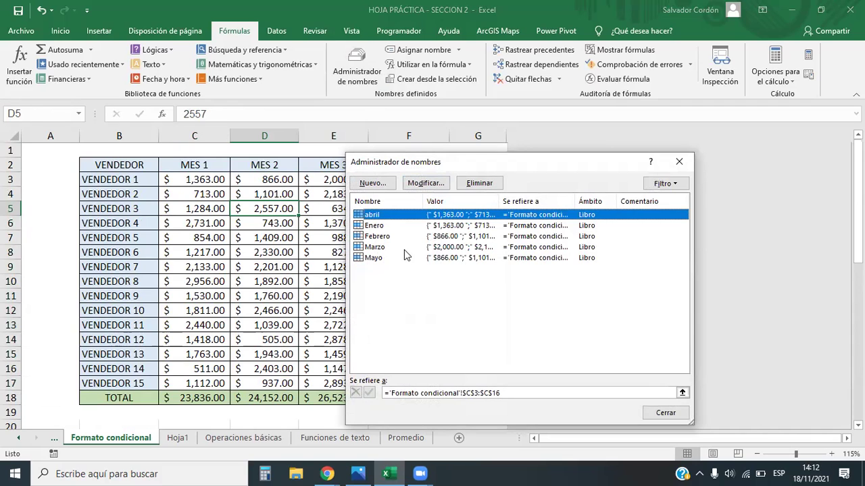
key("Escape")
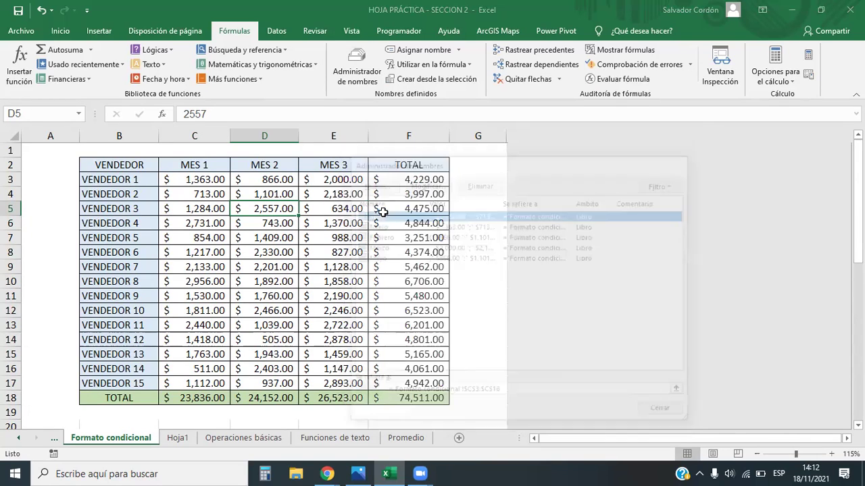
left_click(555, 334)
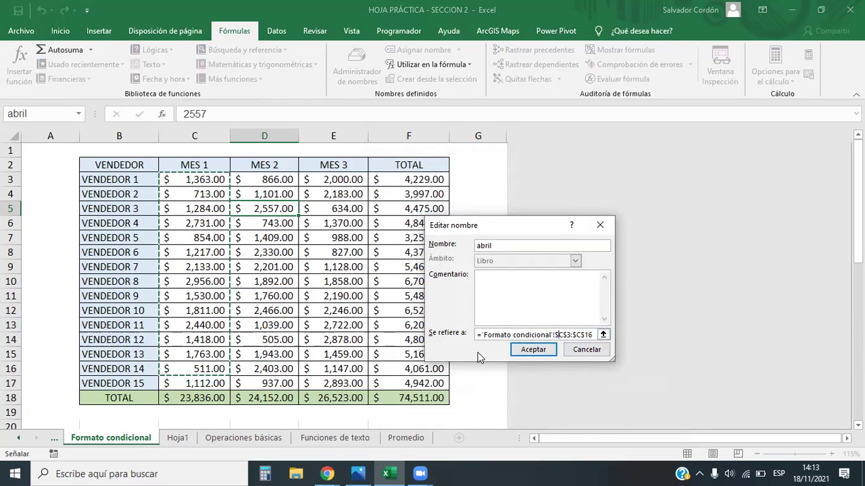
key("ctrl+a")
key("Delete")
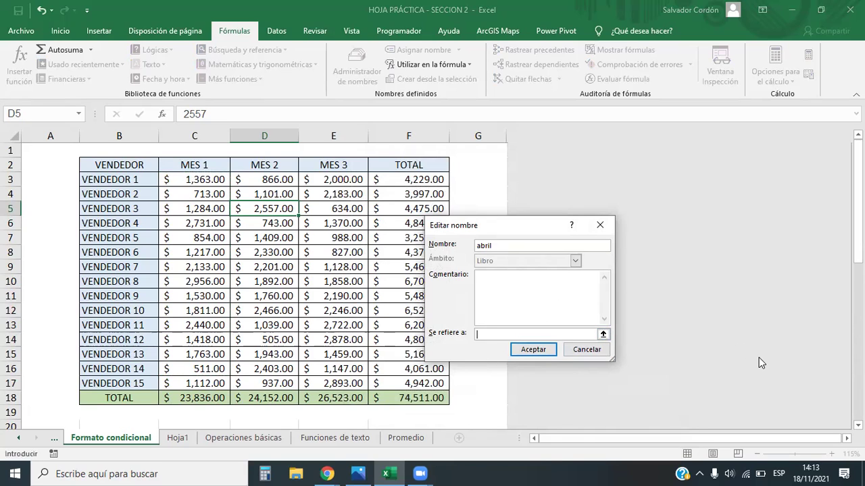
left_click_drag(204, 181, 204, 383)
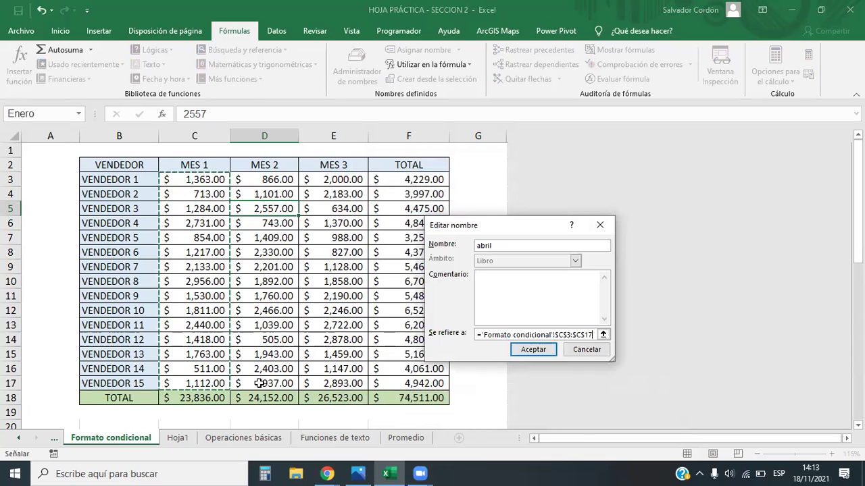
left_click(533, 350)
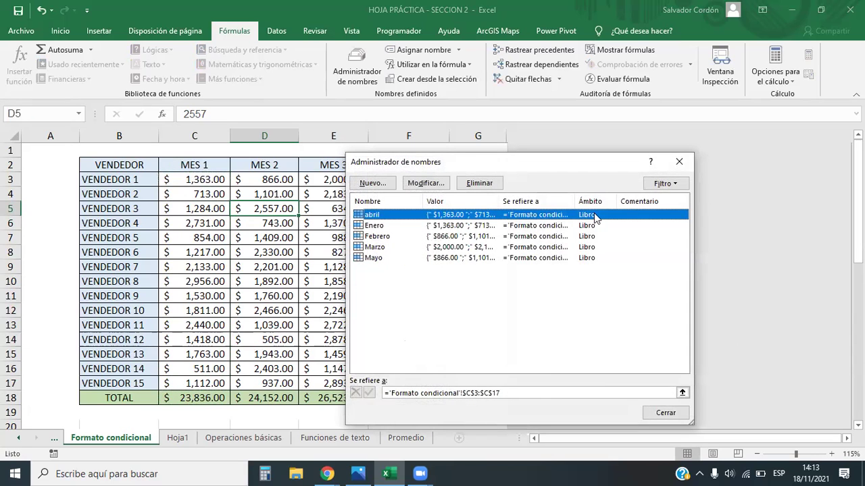
left_click(678, 163)
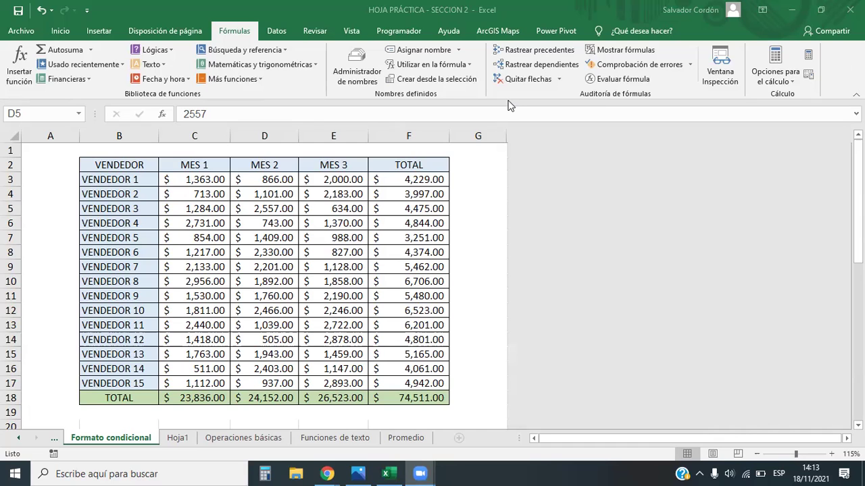
Step: On the Ej Referencias sheet, replace the broken Sueldo base total in C12 by filling the SUMA formula from D12 into it
left_click(54, 438)
left_click(54, 438)
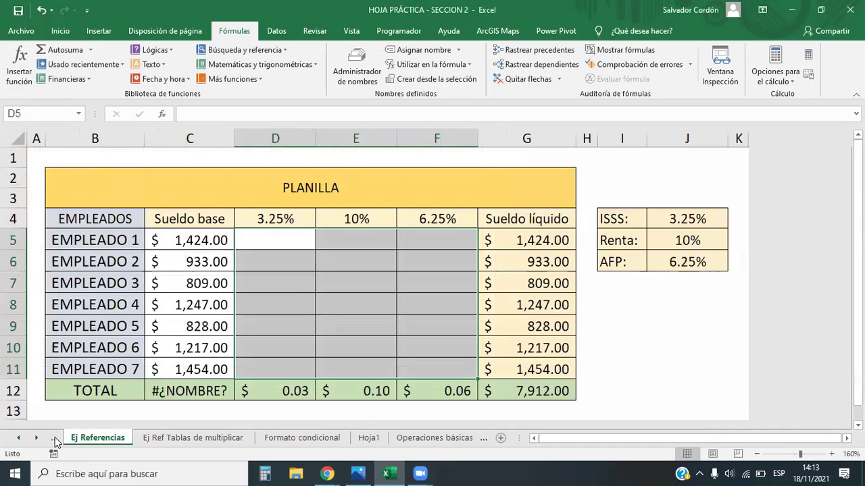
left_click(364, 304)
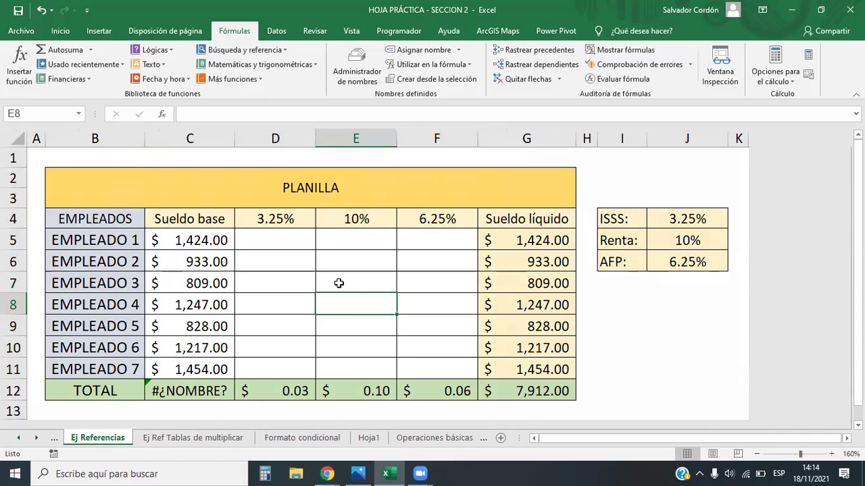
left_click(230, 391)
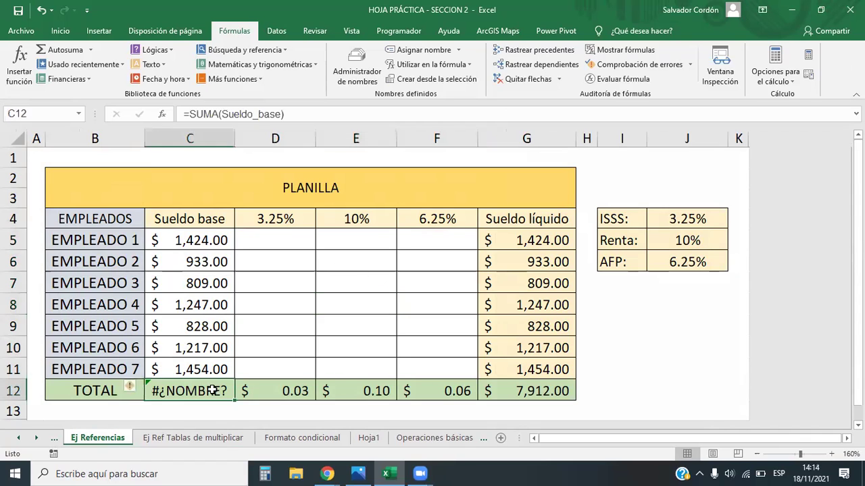
left_click(280, 391)
left_click_drag(315, 400, 190, 395)
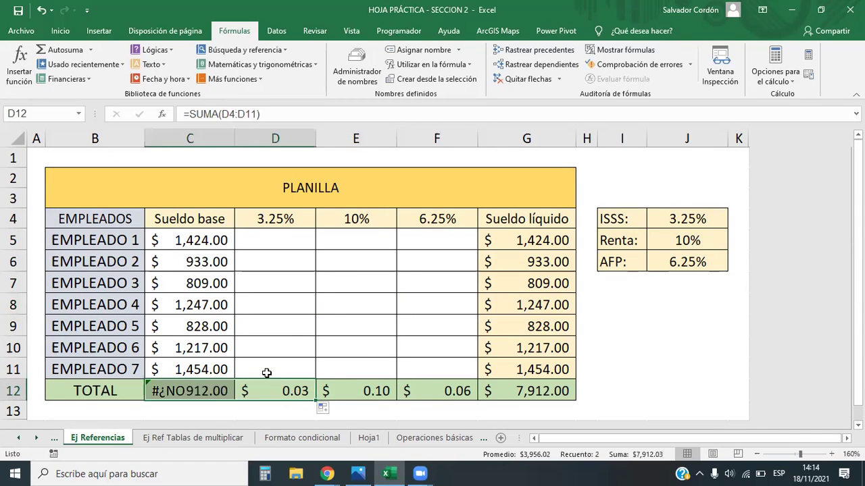
left_click(290, 348)
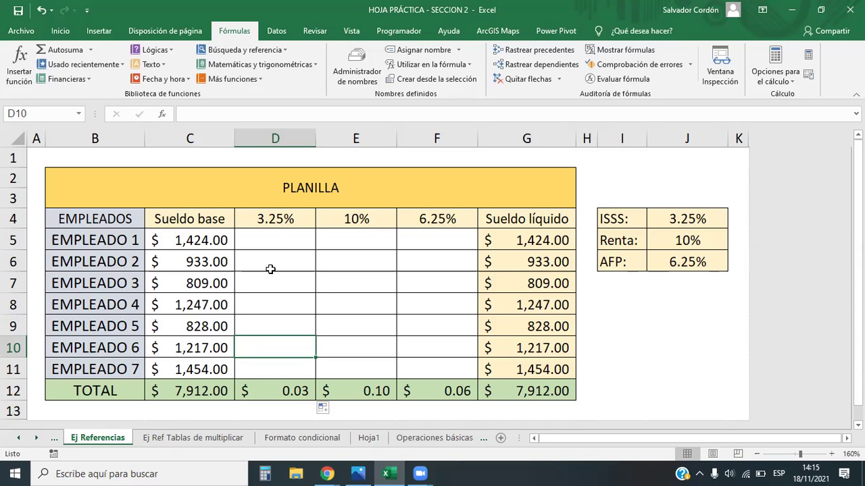
Step: In the name manager, define a workbook-level name ISSS that refers to the constant 3.25%
left_click(356, 66)
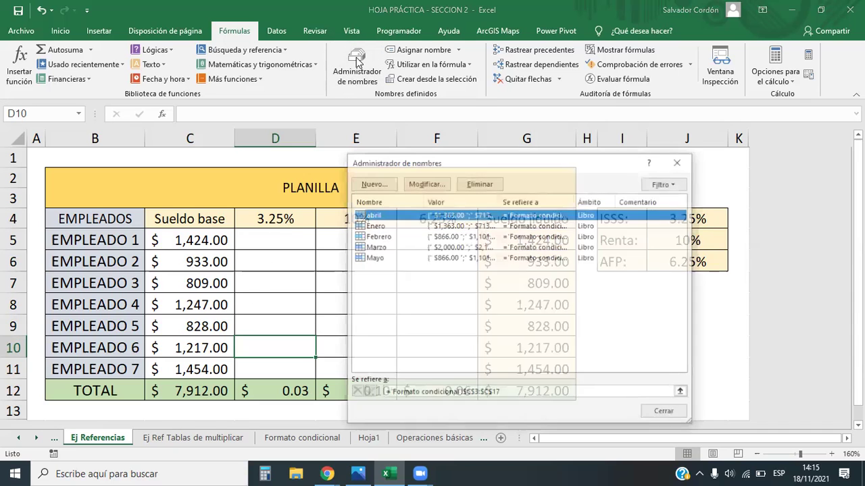
left_click_drag(457, 165, 650, 46)
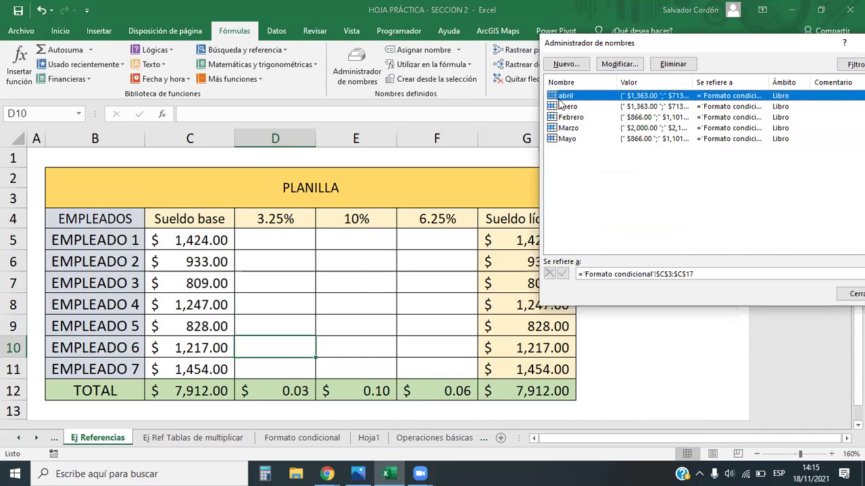
left_click_drag(635, 189, 559, 103)
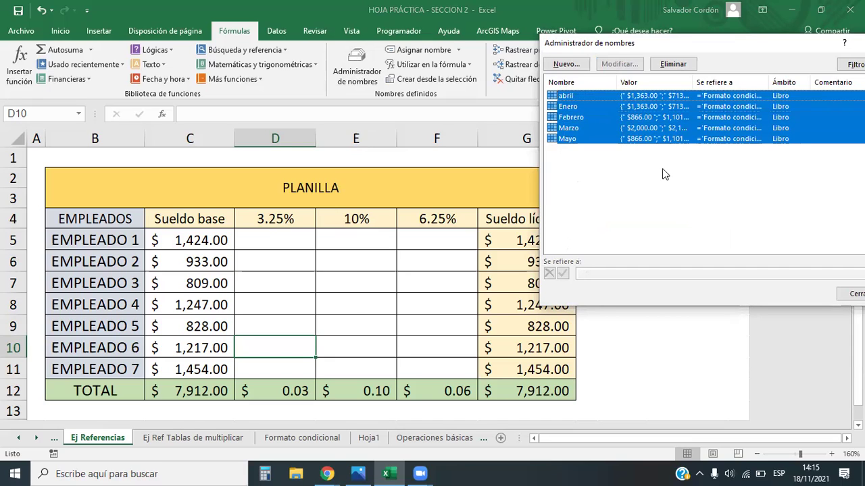
left_click(583, 227)
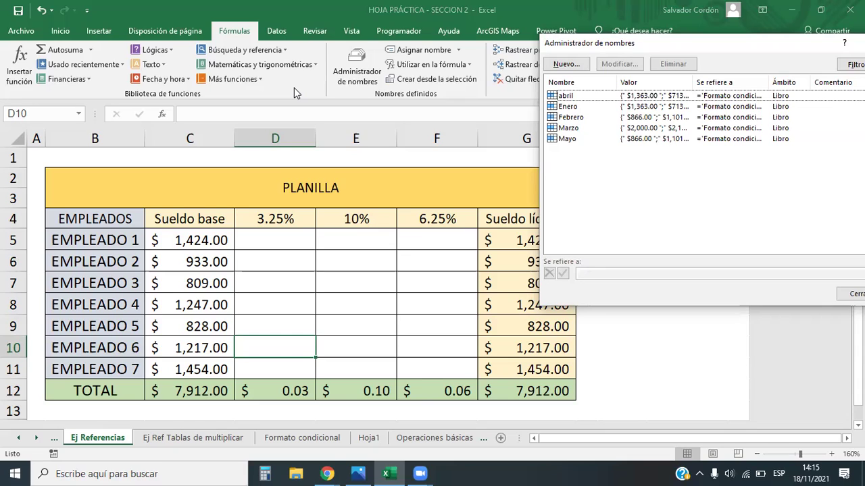
left_click(563, 64)
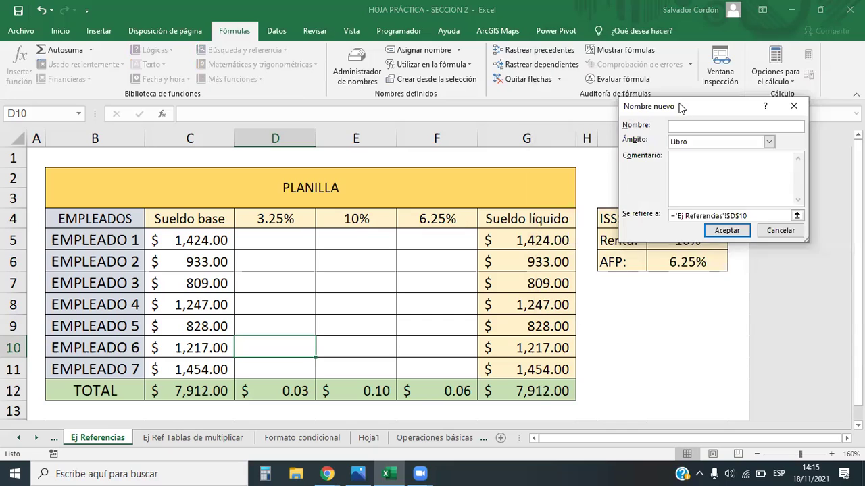
left_click_drag(680, 106, 430, 262)
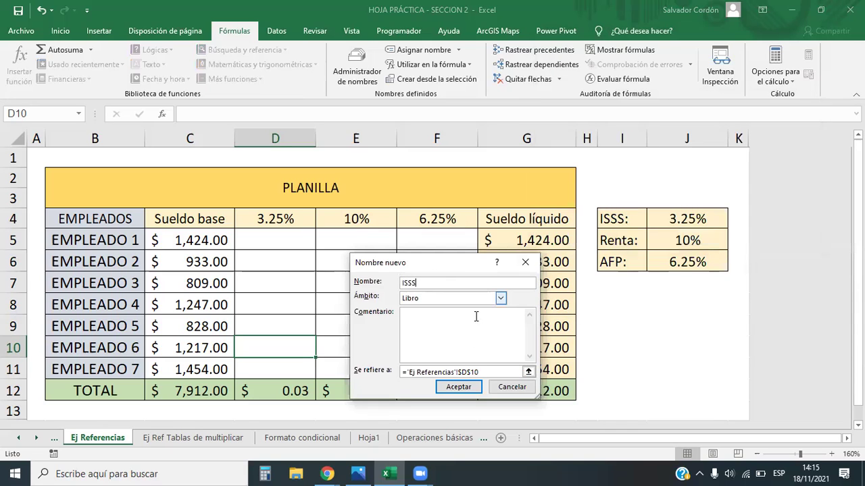
left_click_drag(503, 373, 376, 368)
key("BackSpace")
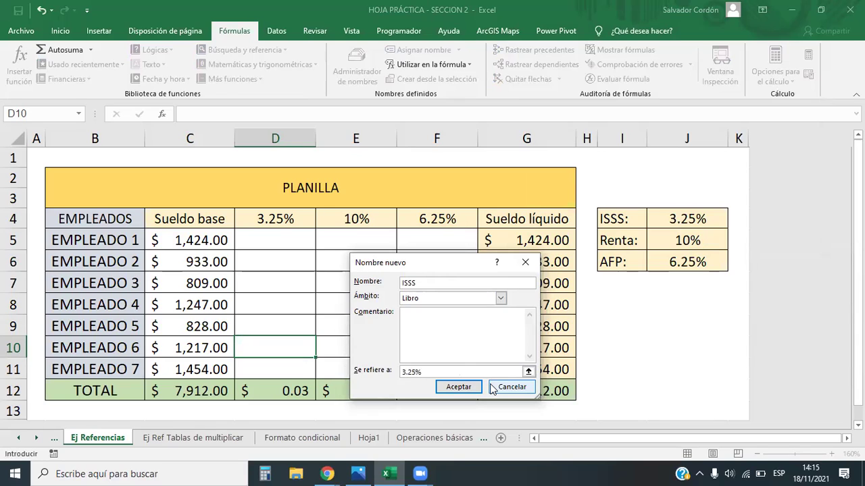
left_click(453, 389)
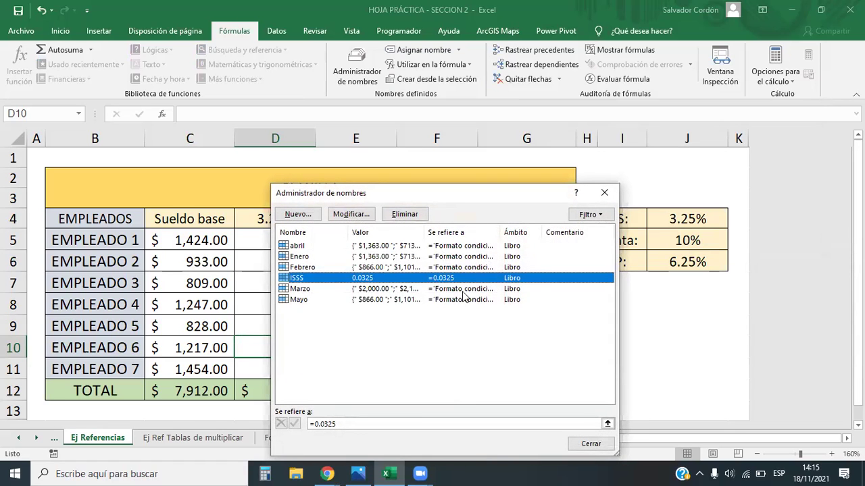
Step: Define another workbook-level name, AFP, that refers to the constant 0.0625
left_click_drag(383, 188, 594, 23)
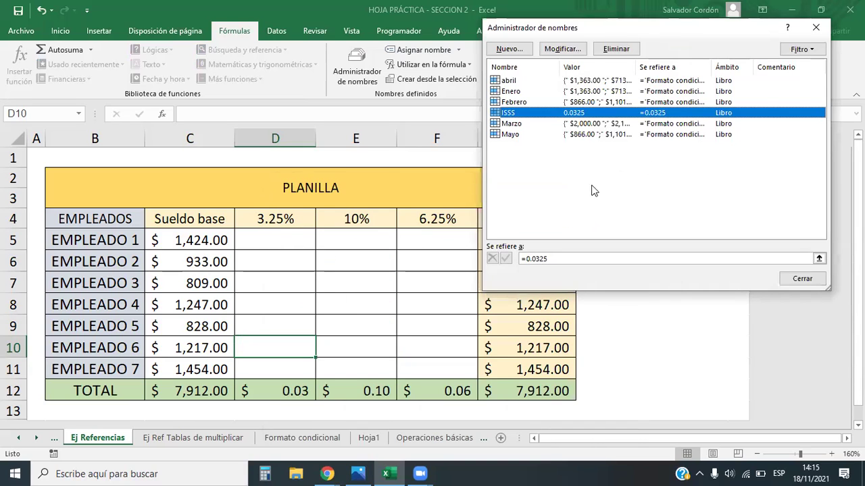
left_click_drag(662, 29, 446, 209)
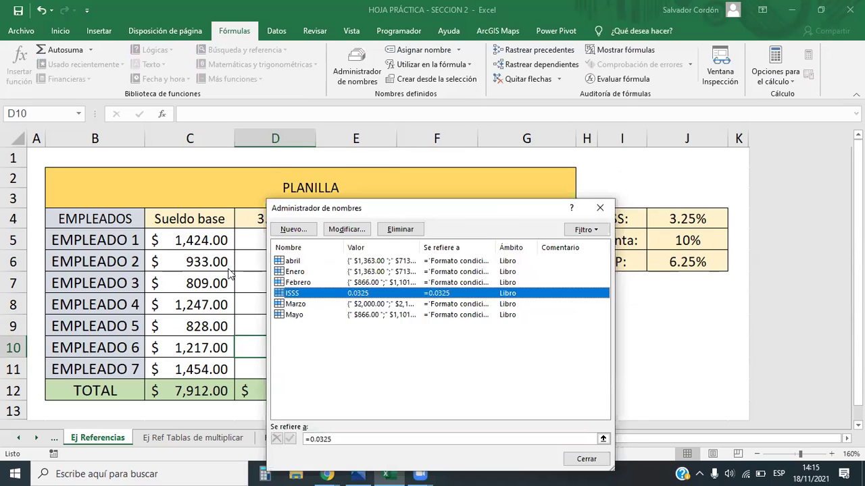
left_click(293, 229)
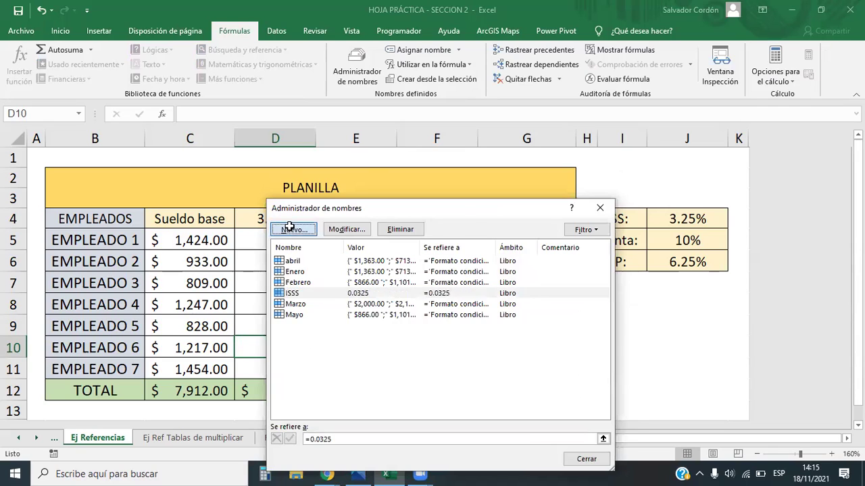
type("AFP")
left_click(492, 381)
key("BackSpace")
key("BackSpace")
key("BackSpace")
key("BackSpace")
key("BackSpace")
key("BackSpace")
key("BackSpace")
key("BackSpace")
key("BackSpace")
key("BackSpace")
key("BackSpace")
key("BackSpace")
key("BackSpace")
key("BackSpace")
key("BackSpace")
key("BackSpace")
key("BackSpace")
key("BackSpace")
key("BackSpace")
key("BackSpace")
key("BackSpace")
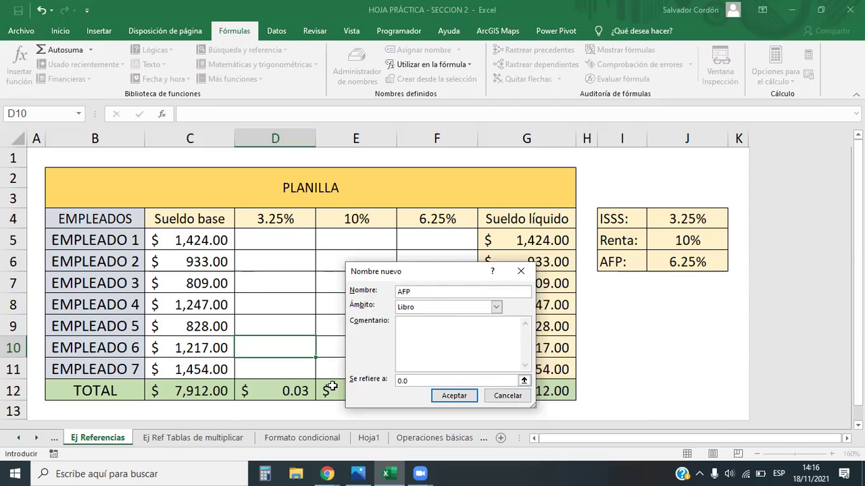
key("Return")
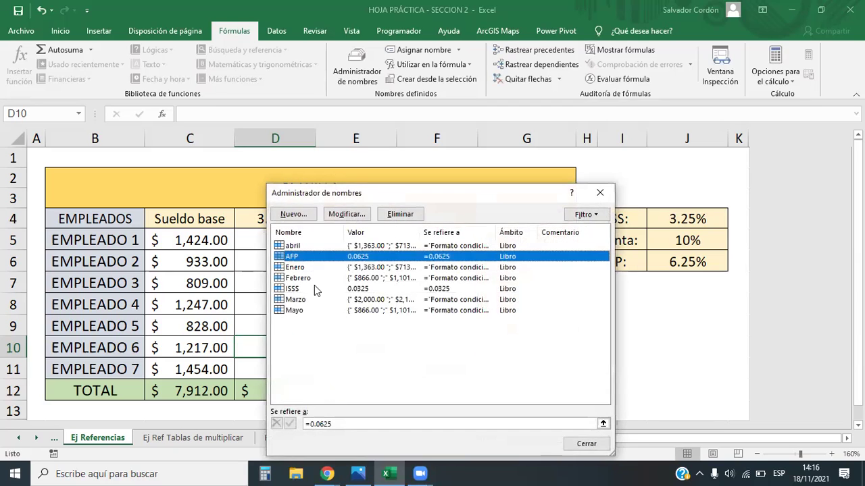
Step: Define the workbook-level name Renta with the constant 0.1 and close the name manager
left_click(311, 214)
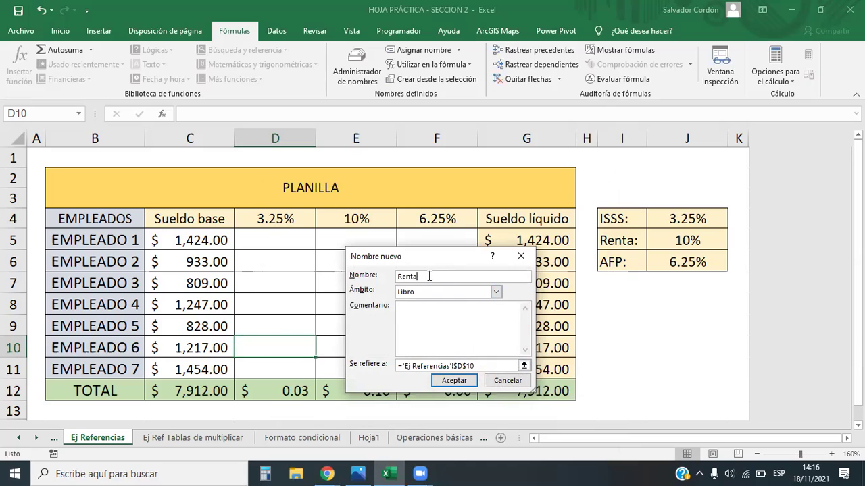
key("Tab")
key("Tab")
key("Tab")
key("End")
key("BackSpace")
key("BackSpace")
key("BackSpace")
key("BackSpace")
key("BackSpace")
key("BackSpace")
key("BackSpace")
key("BackSpace")
key("BackSpace")
key("BackSpace")
key("BackSpace")
key("BackSpace")
key("BackSpace")
key("BackSpace")
key("BackSpace")
key("BackSpace")
key("BackSpace")
key("BackSpace")
key("BackSpace")
key("BackSpace")
key("BackSpace")
type("0.1")
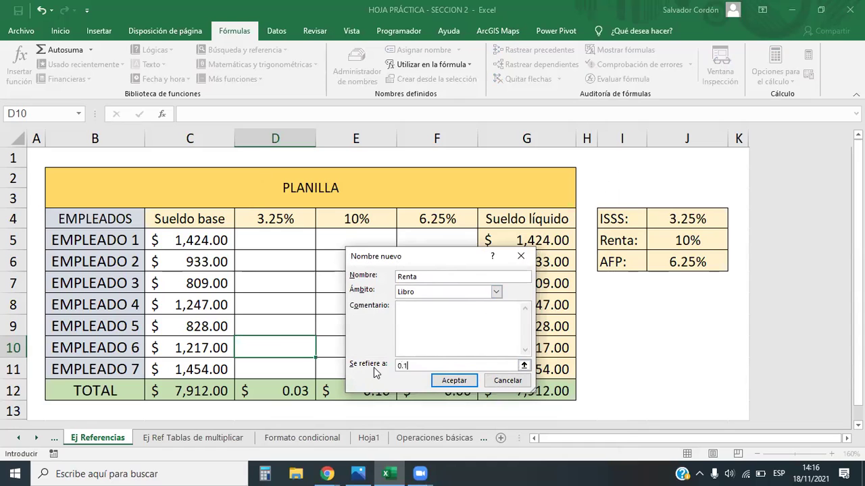
left_click(454, 380)
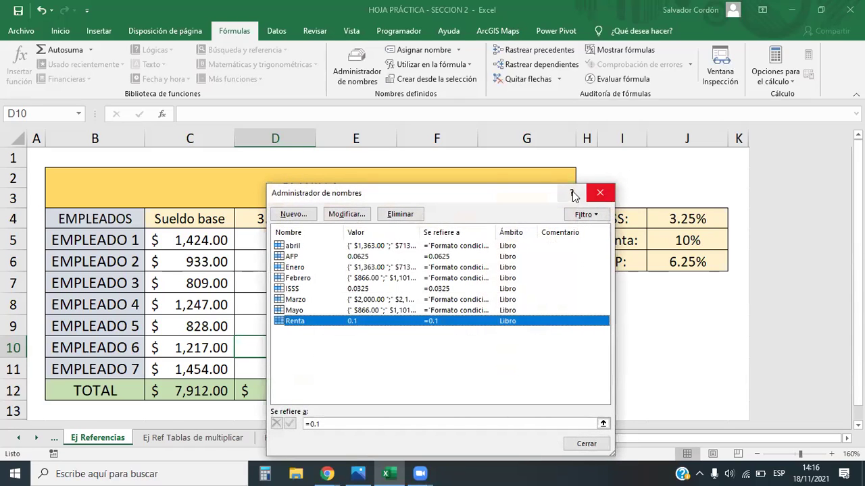
left_click_drag(508, 186, 602, 49)
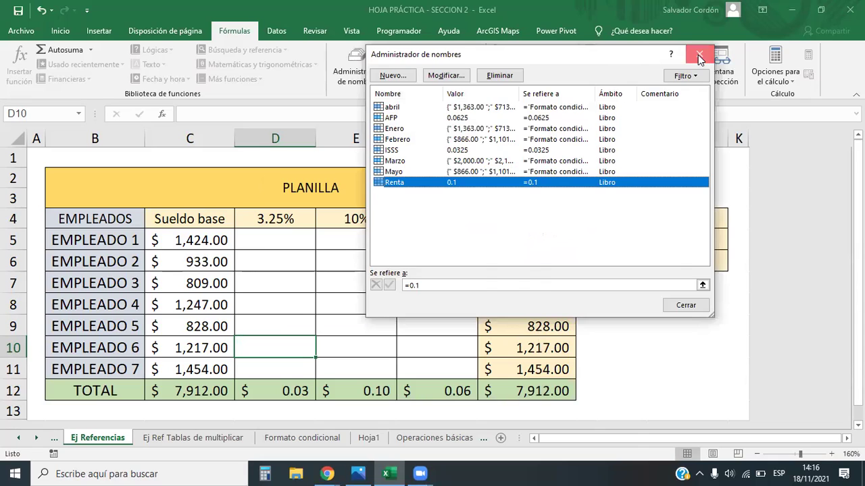
left_click(700, 55)
Step: Examine the name and reference proposed for the Sueldo base range C5:C11 in a new name definition, and cancel it
left_click(333, 347)
left_click(321, 258)
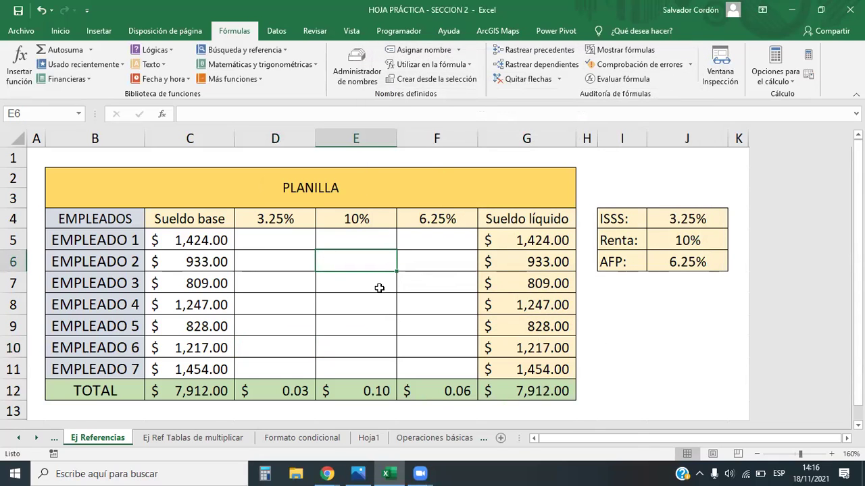
left_click_drag(223, 241, 225, 370)
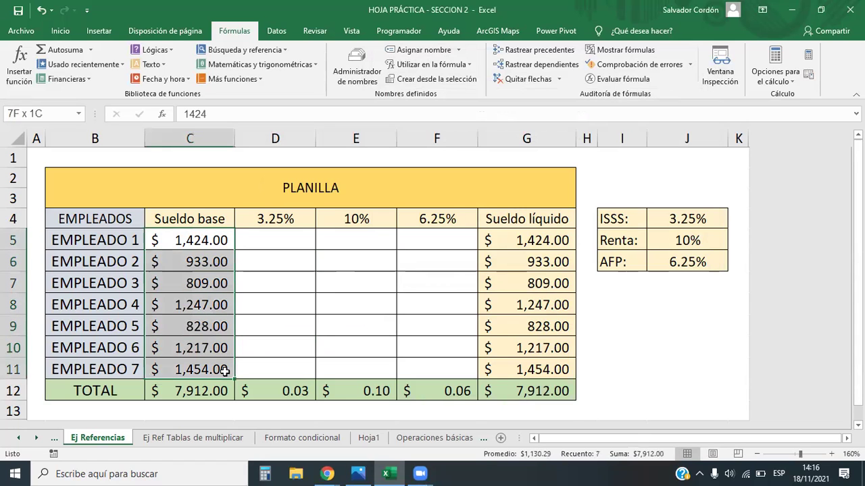
left_click(355, 64)
left_click(699, 54)
left_click(418, 50)
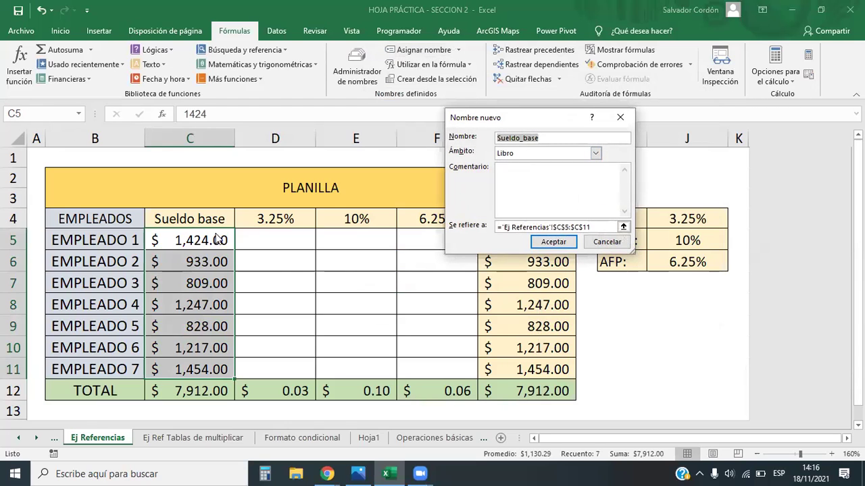
left_click(591, 118)
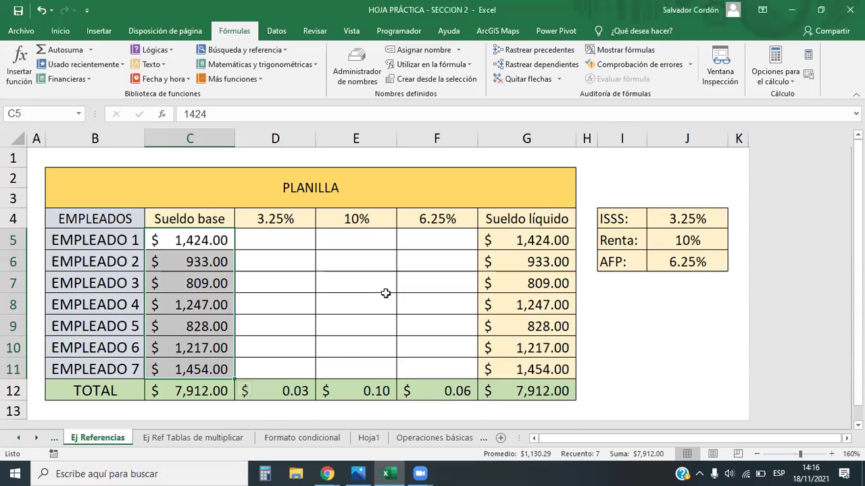
left_click(357, 263)
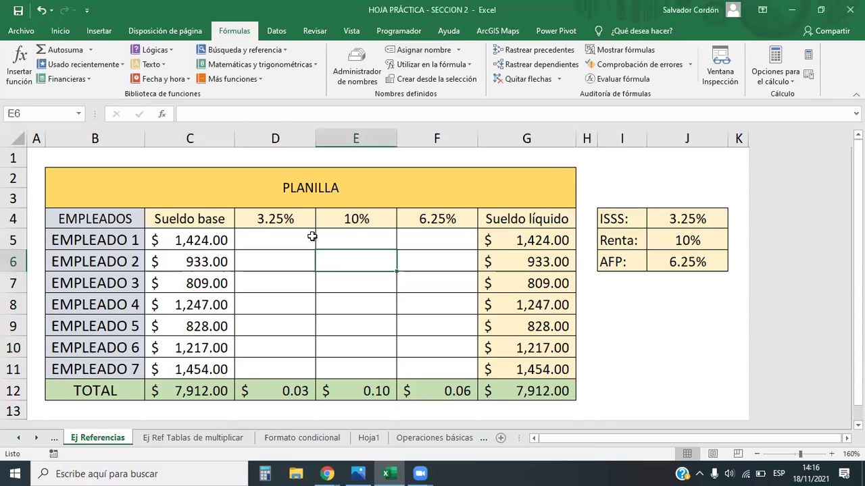
Step: Examine the reference of a new name definition for cell E6, cancel it, and review the rates in J4:J6
left_click(424, 51)
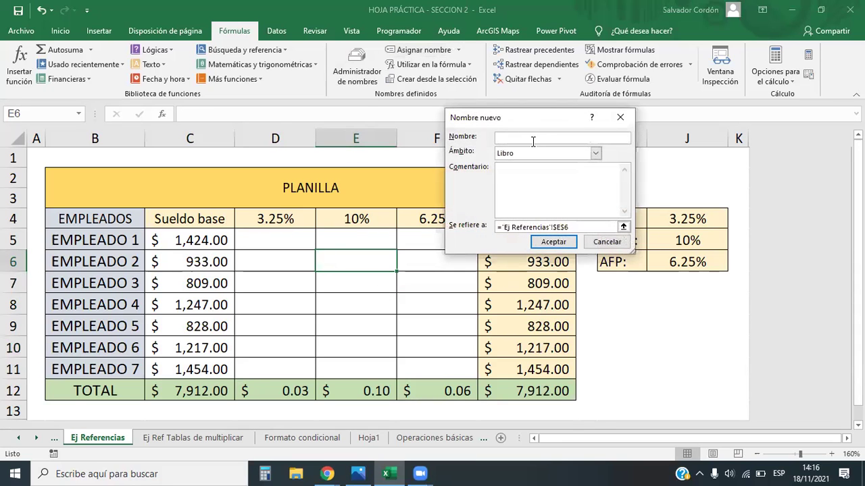
left_click_drag(511, 122, 579, 82)
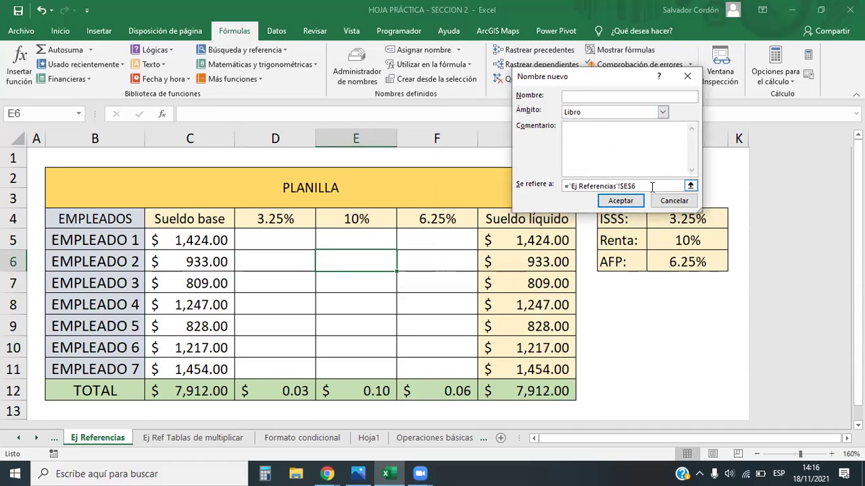
left_click(651, 187)
triple_click(636, 187)
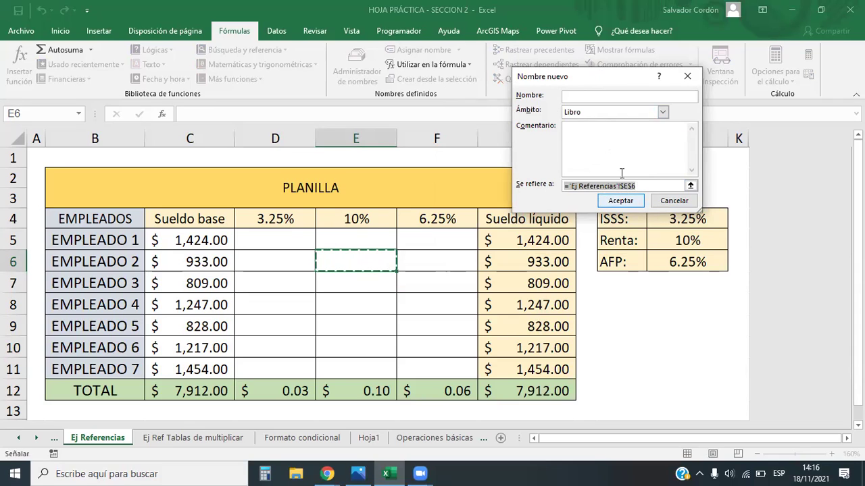
left_click(687, 75)
left_click_drag(676, 211, 680, 264)
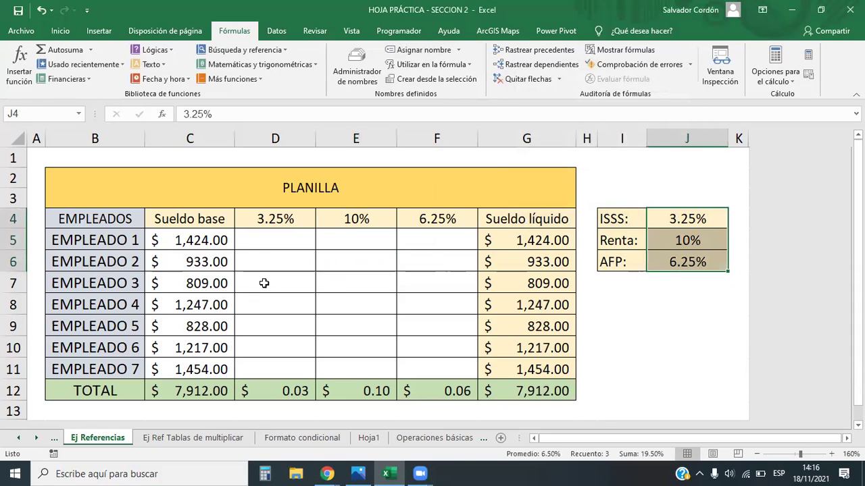
left_click(197, 220)
Step: Enter the formula =C5*ISSS in D5 to calculate the ISSS deduction of EMPLEADO 1
left_click(272, 233)
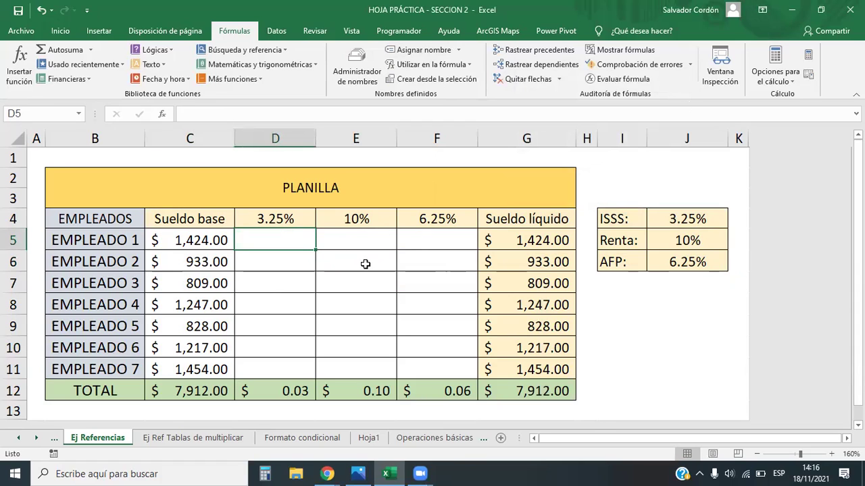
type("=")
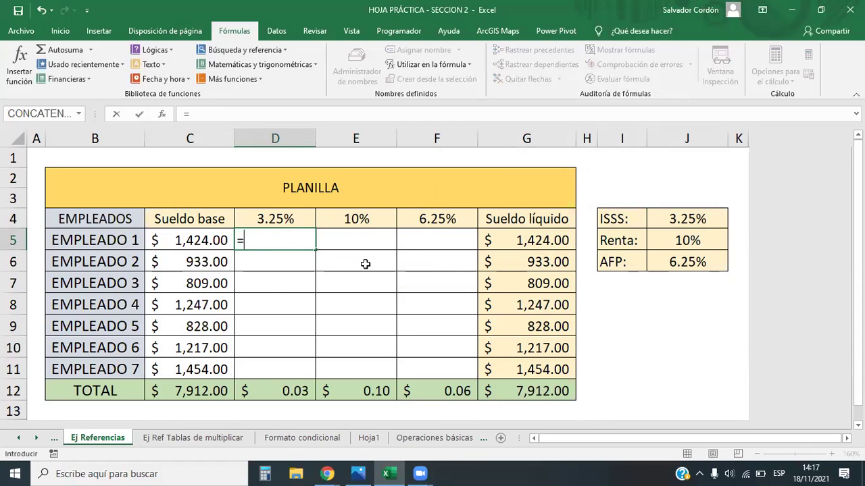
key("Left")
type("*")
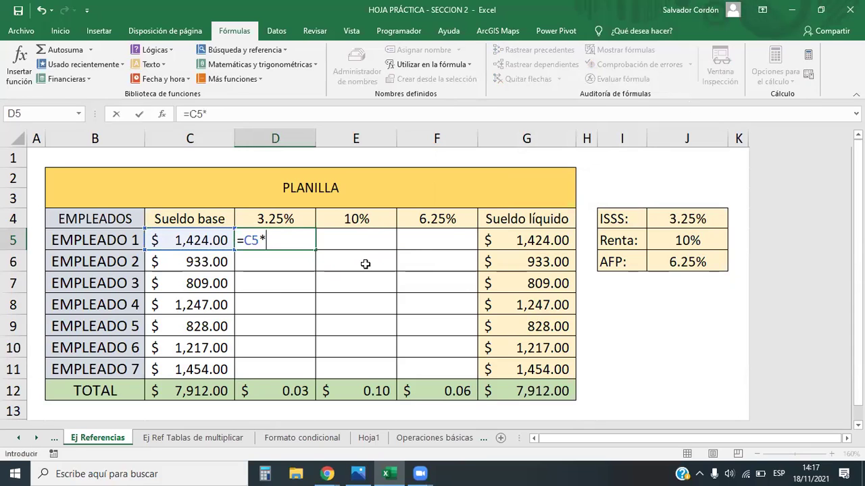
type("isss")
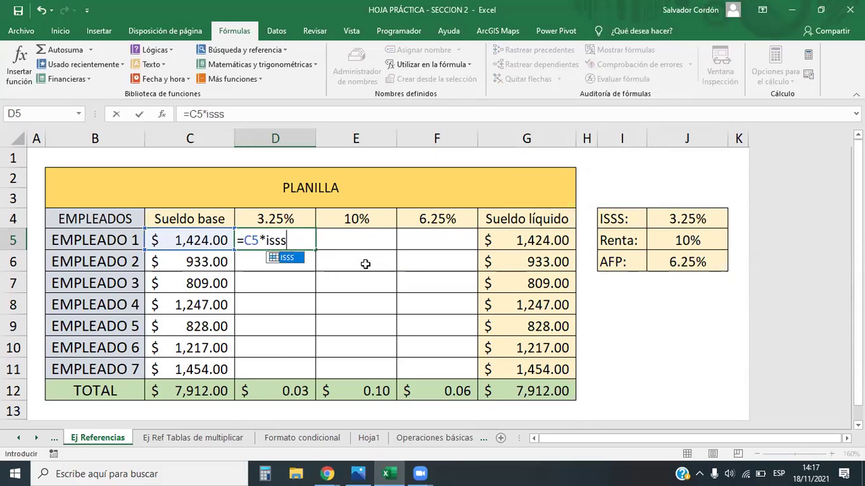
double_click(284, 258)
left_click(342, 242)
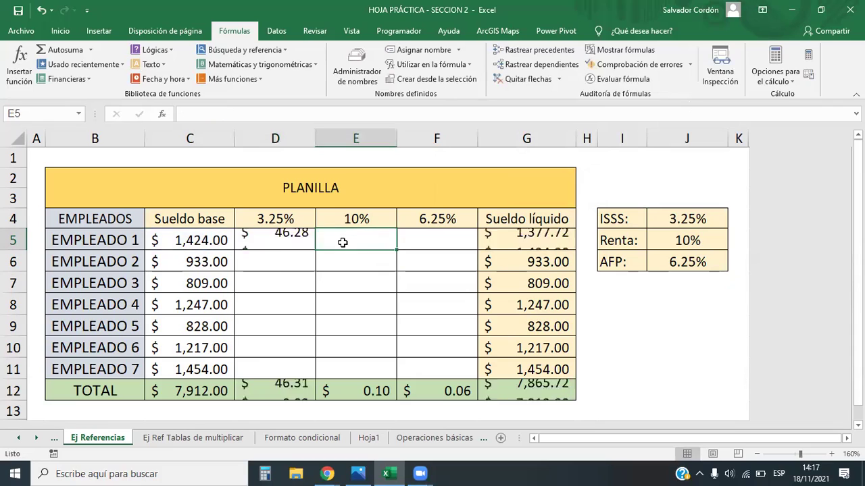
Step: Enter the formula =C5*Renta in E5 to calculate the income tax deduction of EMPLEADO 1
type("=")
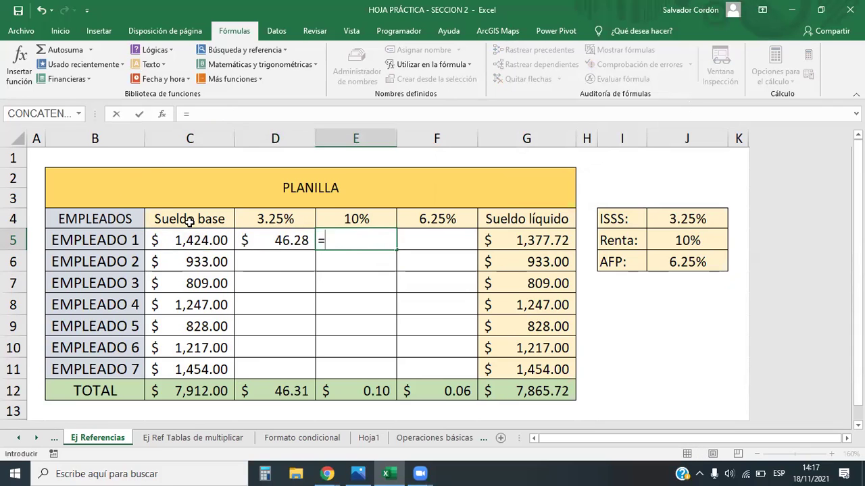
left_click(198, 241)
type("*")
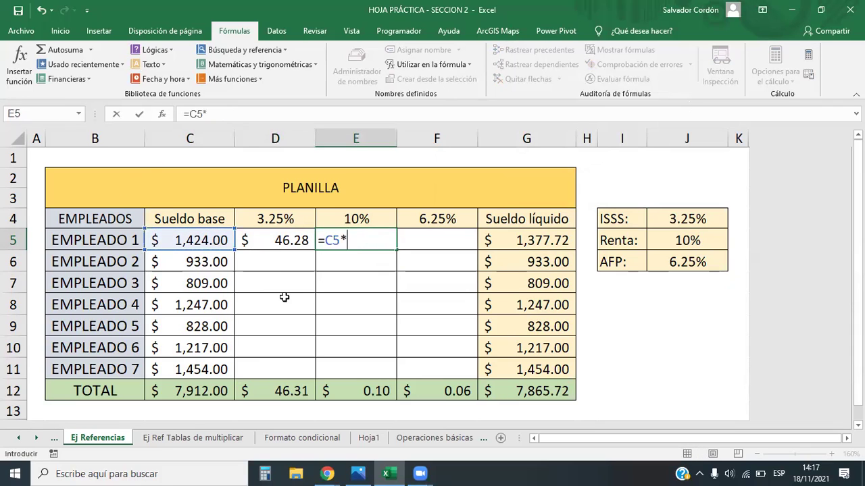
type("re")
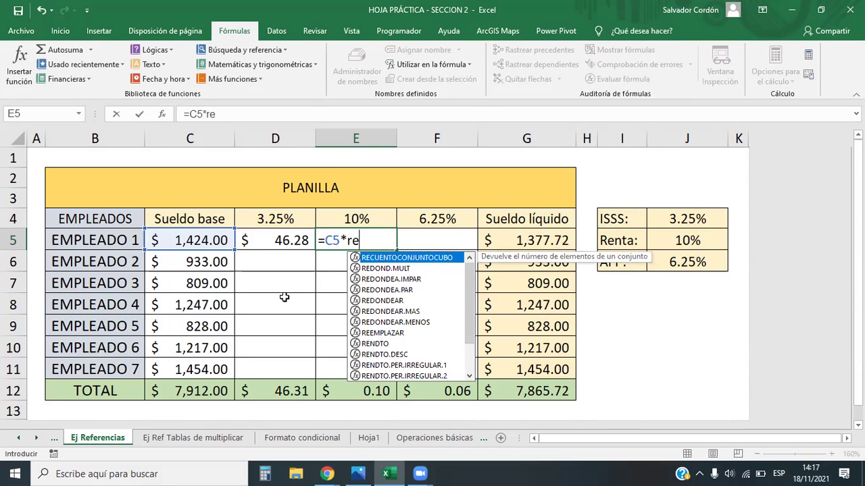
type("ntra")
key("BackSpace")
key("BackSpace")
type("a")
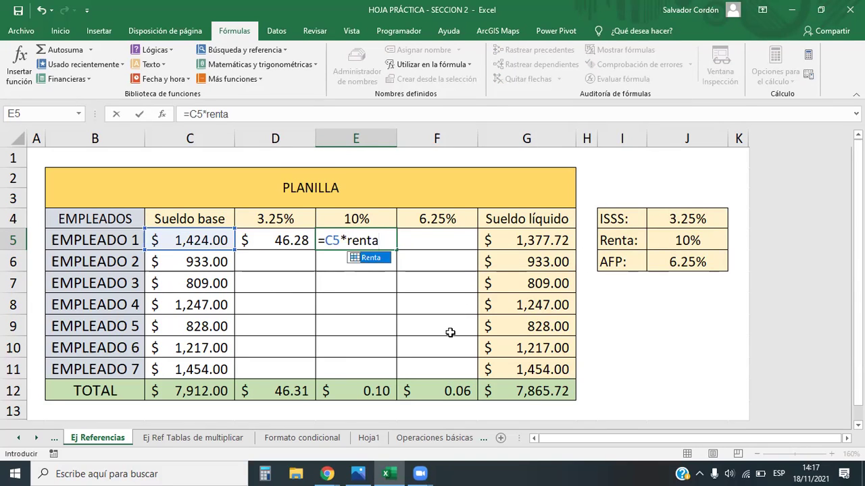
double_click(389, 255)
Step: Enter the formula =C5*AFP in F5 to calculate the AFP deduction of EMPLEADO 1
left_click(430, 241)
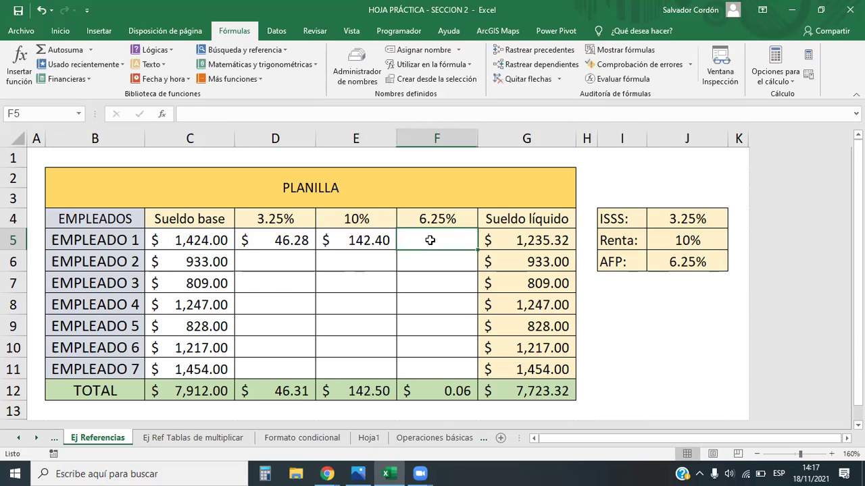
type("=")
left_click(196, 237)
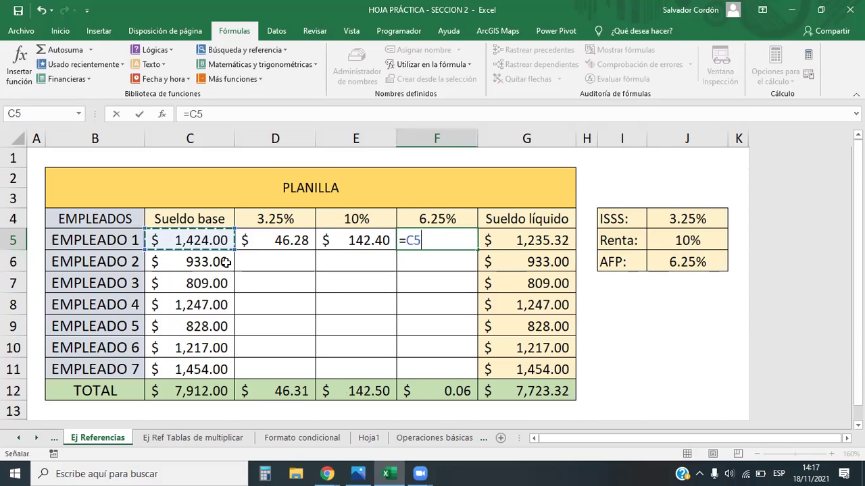
type("*AFP")
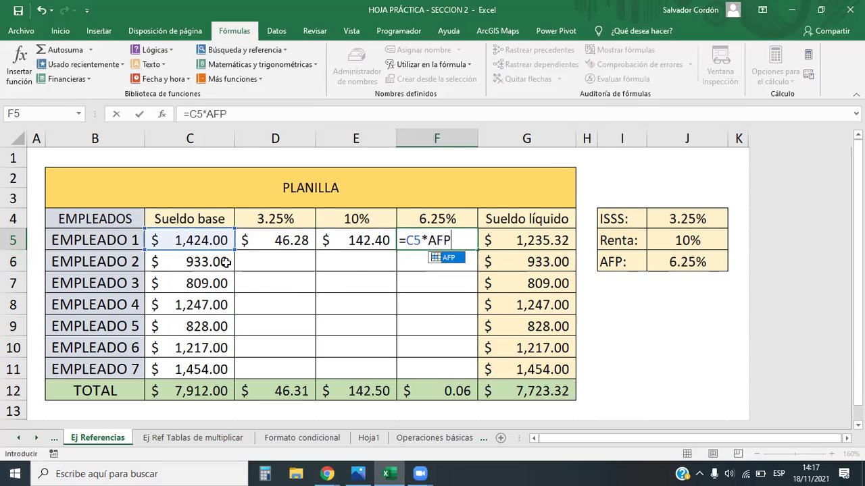
key("Return")
Step: Fill the three deduction formulas in D5:F5 down to row 11 for all employees
left_click_drag(270, 244, 468, 242)
double_click(478, 251)
left_click(687, 304)
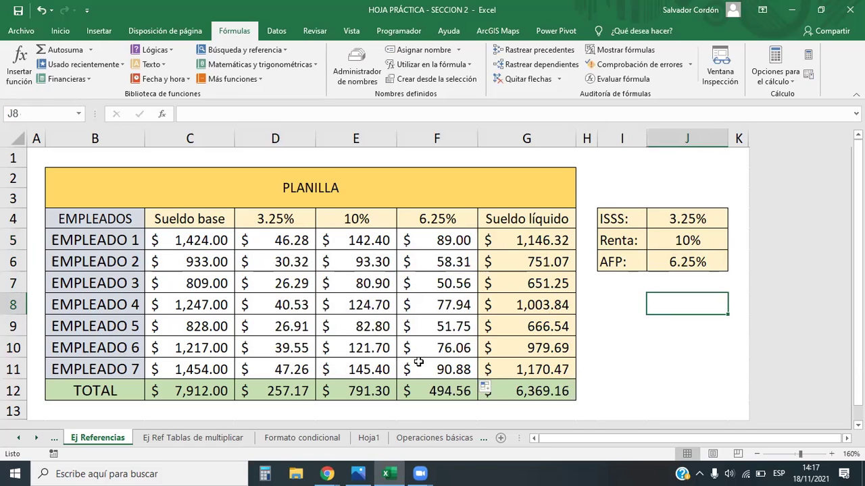
Step: Examine the deduction formulas in columns D, E and F and the AFP rate in J6
left_click(279, 136)
left_click(365, 135)
left_click(436, 136)
left_click(426, 331)
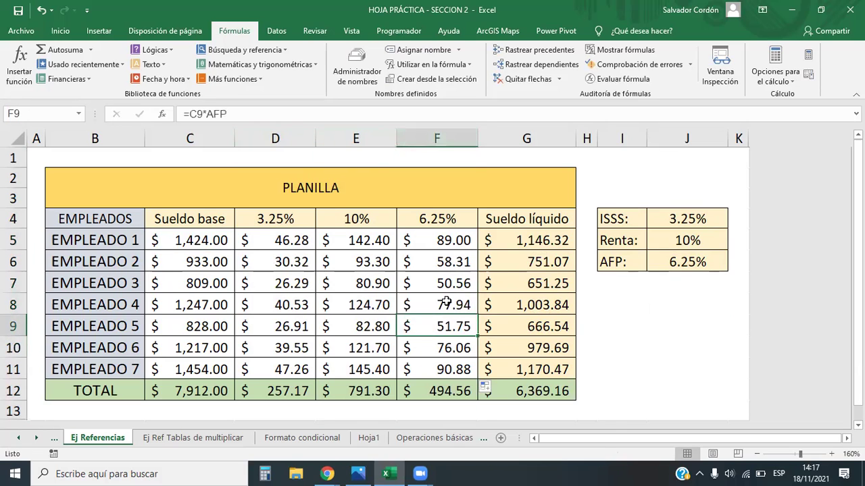
left_click(372, 300)
left_click(295, 267)
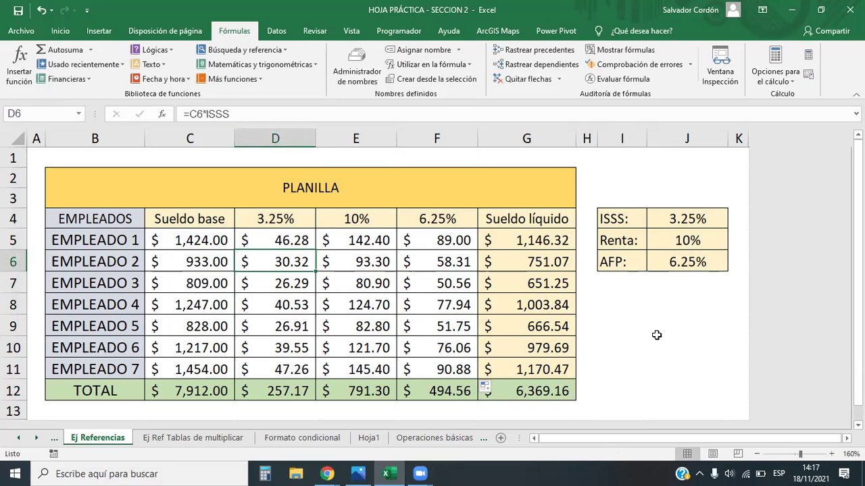
left_click(692, 263)
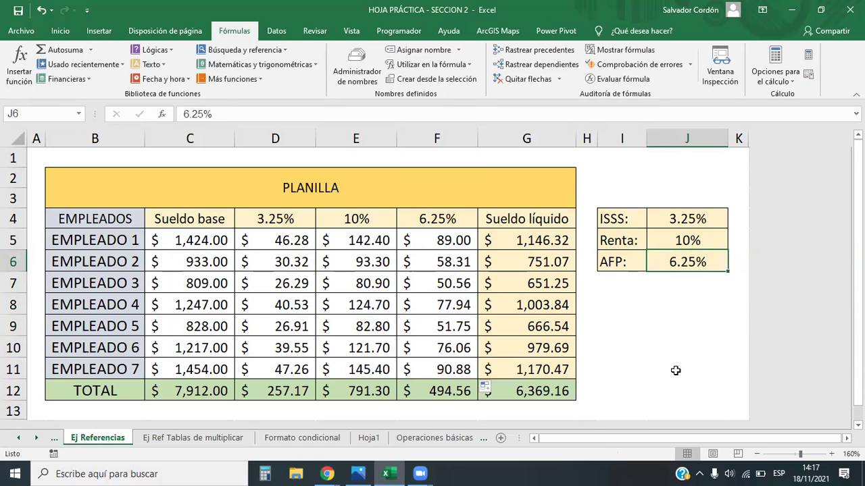
left_click(407, 283)
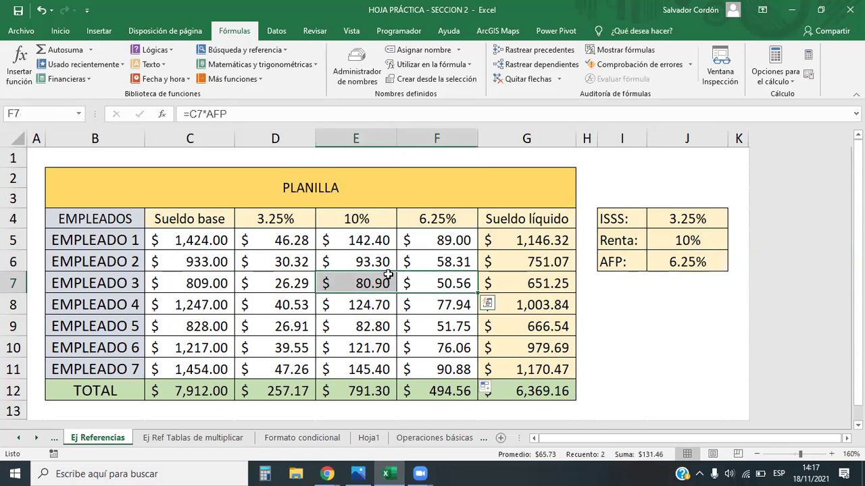
left_click(443, 264)
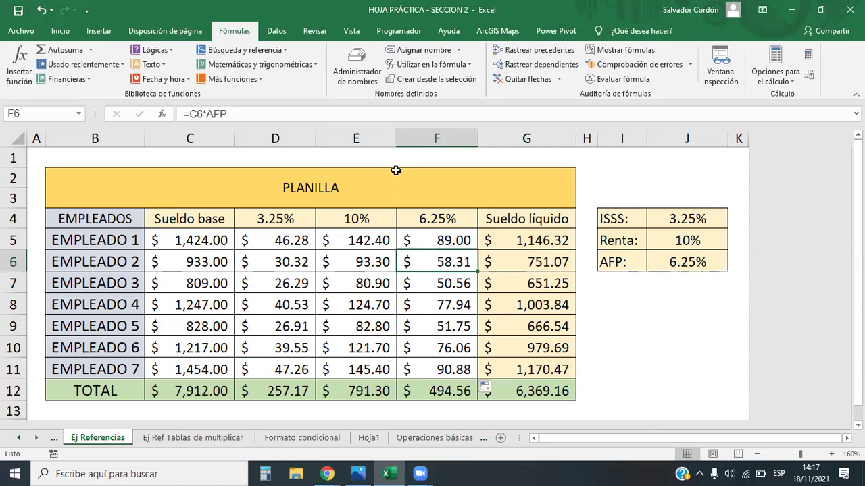
Step: Change the constant of the name AFP to 0.0525, close the name manager and review the deductions in F5:F11
left_click(358, 64)
double_click(466, 76)
left_click(585, 186)
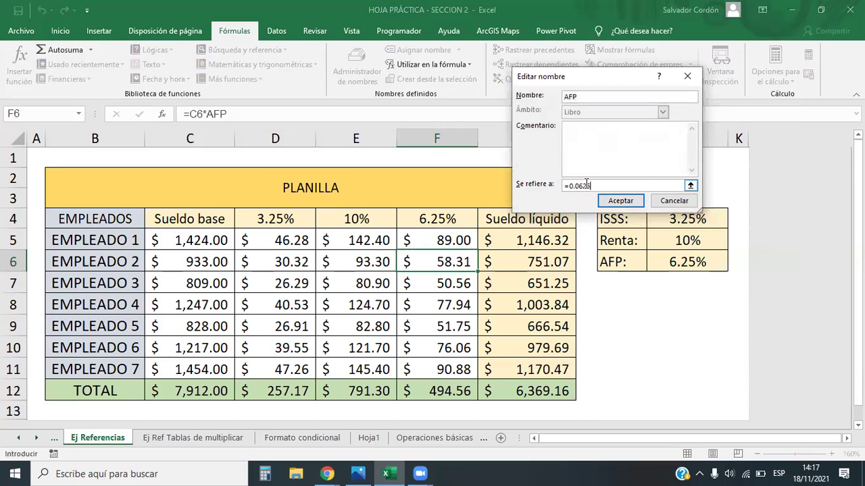
key("BackSpace")
left_click(618, 201)
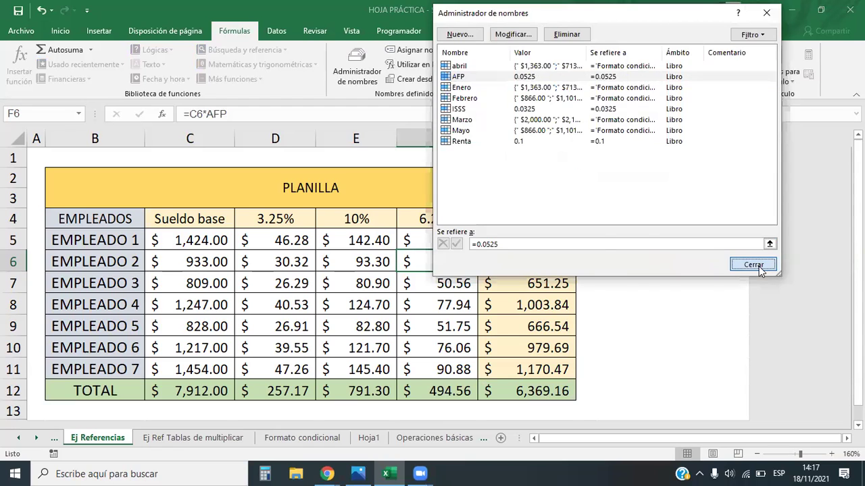
left_click(759, 265)
left_click_drag(450, 241, 451, 368)
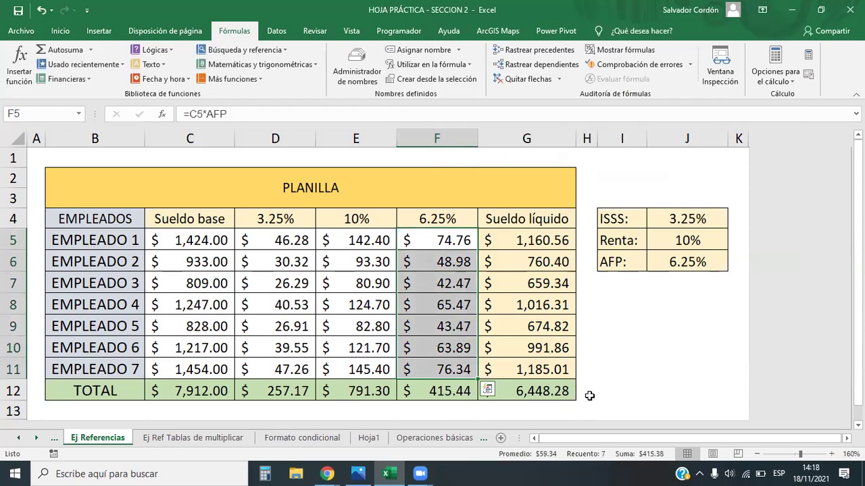
left_click(672, 322)
Step: Change the AFP column heading in F4 to 5.25%
left_click(440, 223)
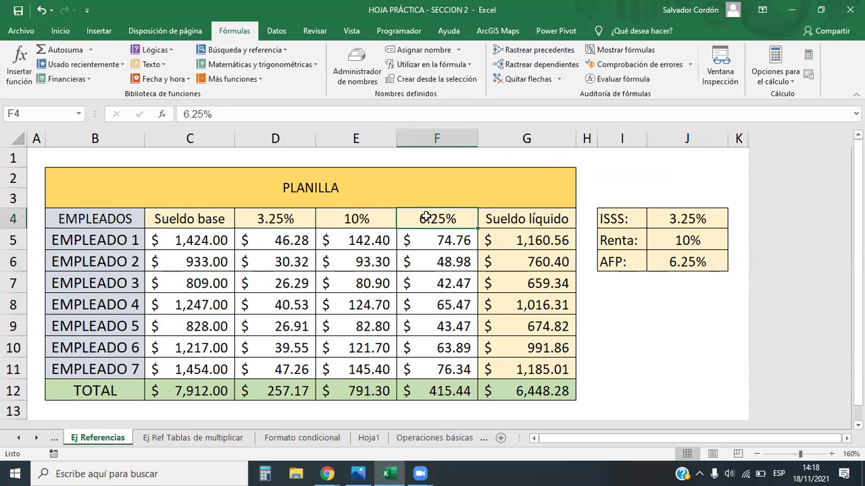
double_click(426, 216)
key("BackSpace")
type("5")
key("Return")
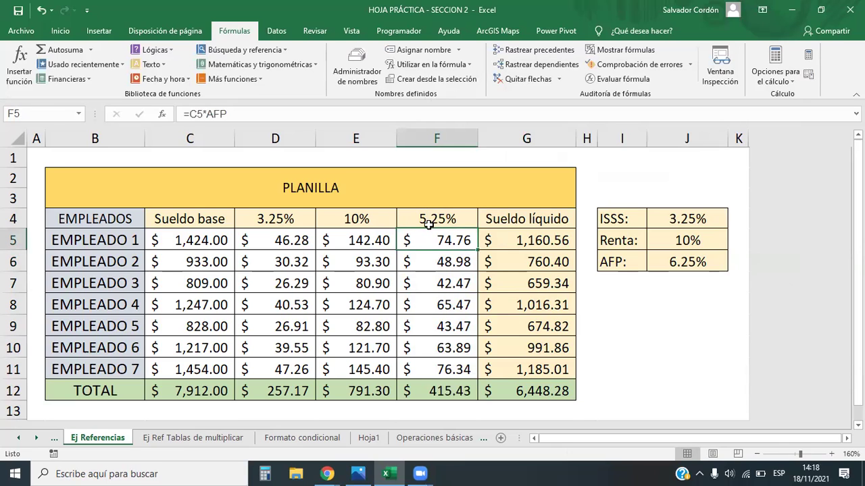
left_click(650, 320)
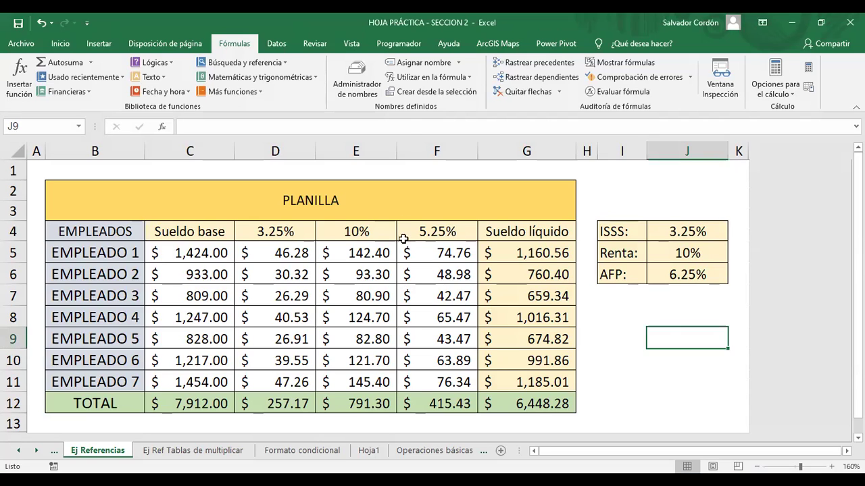
Step: Change the constant of the name AFP to 0.0725 and close the name manager
left_click(352, 72)
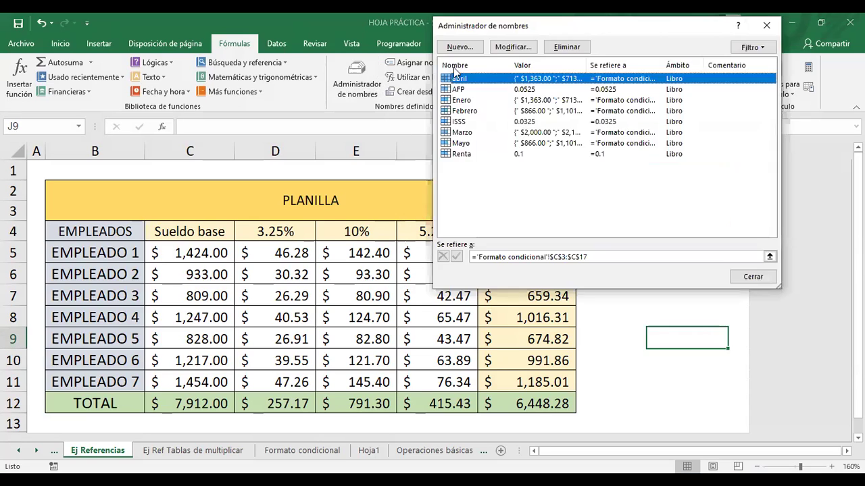
left_click_drag(535, 35, 533, 87)
left_click(458, 142)
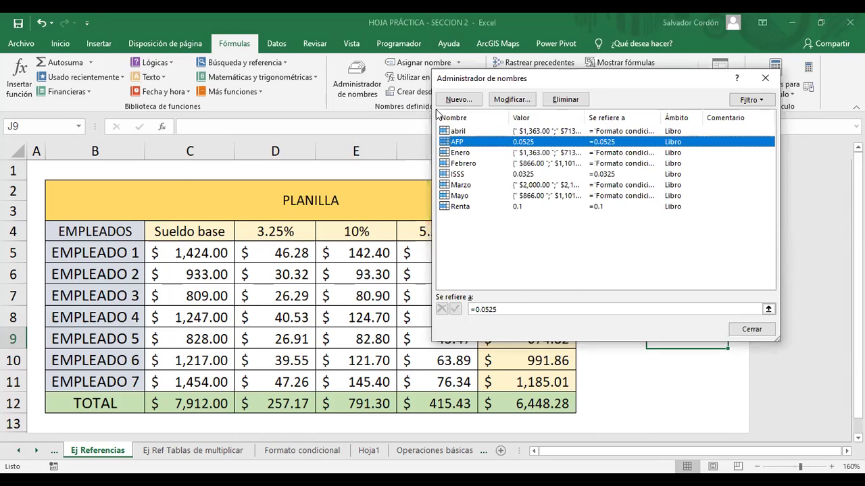
double_click(460, 143)
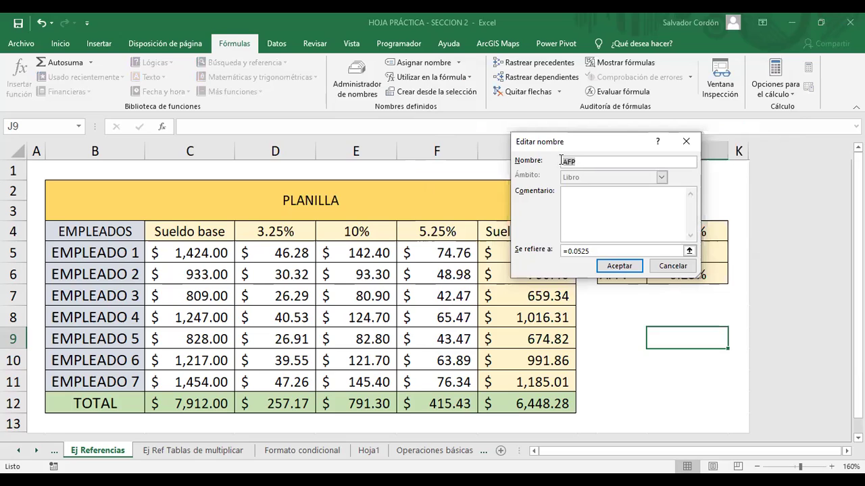
left_click(568, 250)
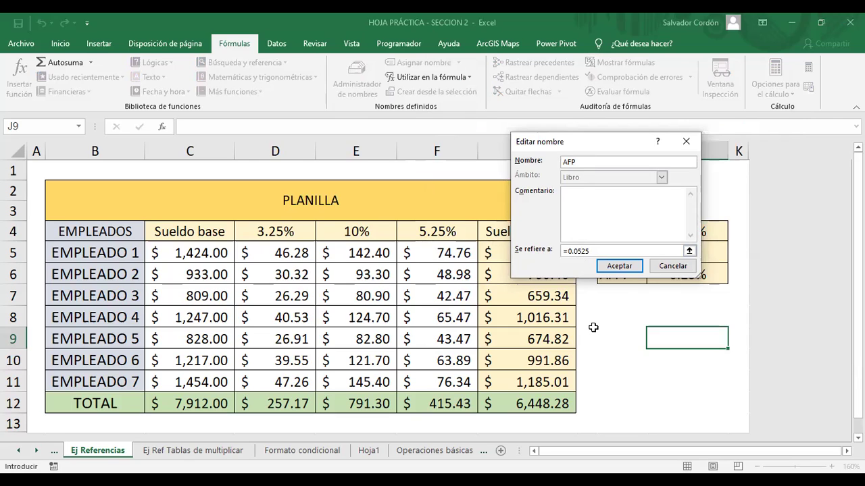
key("BackSpace")
type("7")
left_click(601, 252)
left_click(614, 267)
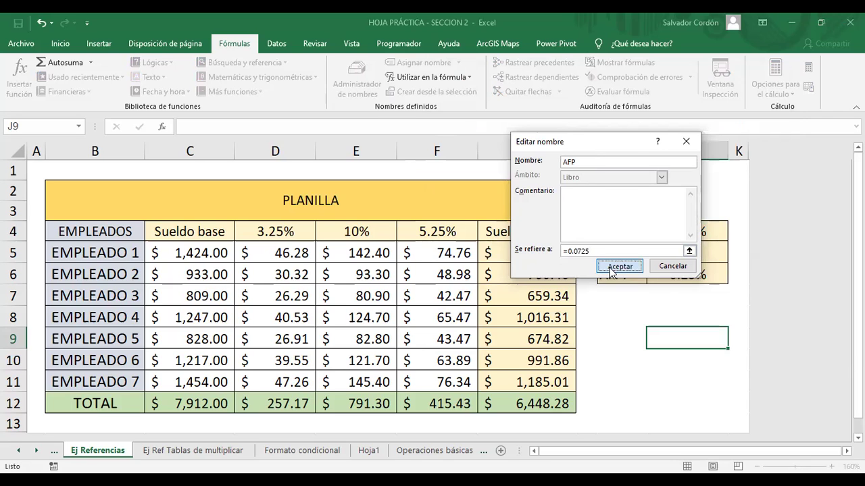
left_click(752, 330)
Step: Review the AFP deductions in F5:F11 and examine the name AFP in the formula of F5
left_click_drag(436, 253, 446, 382)
left_click(222, 125)
double_click(219, 126)
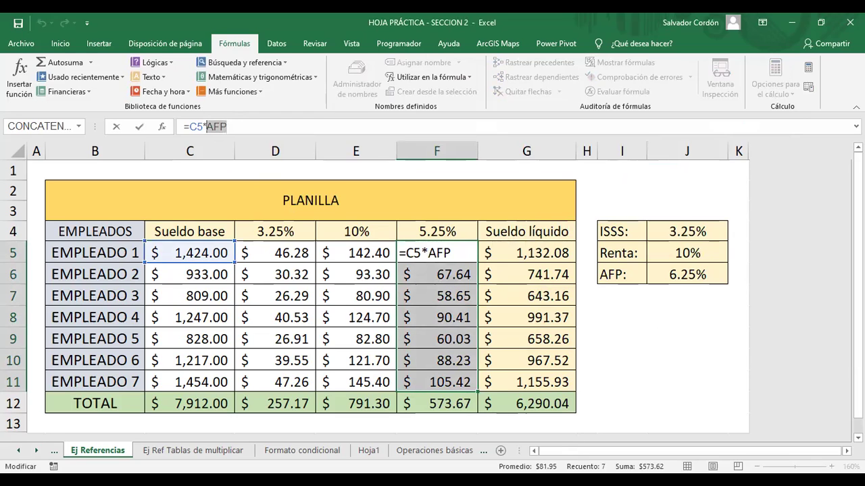
key("End")
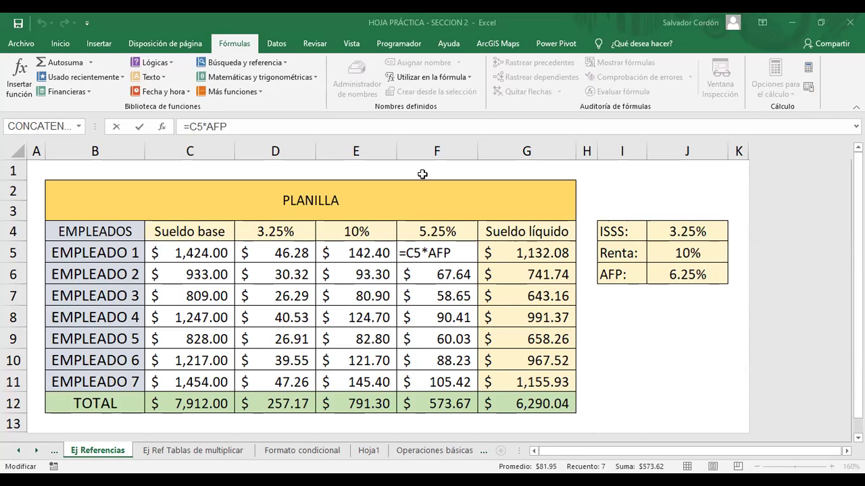
left_click(425, 313)
Step: Change the constant of the name AFP to 0.05, close the name manager and review the deductions in F5:F11
left_click(354, 74)
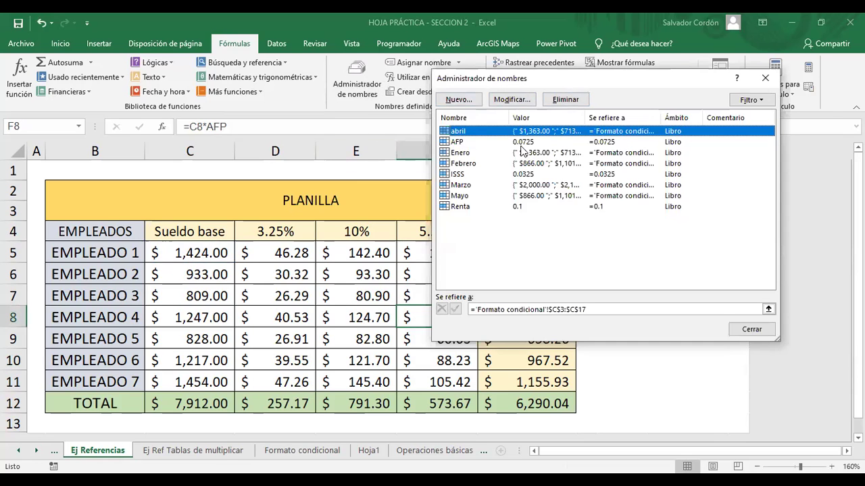
left_click(506, 145)
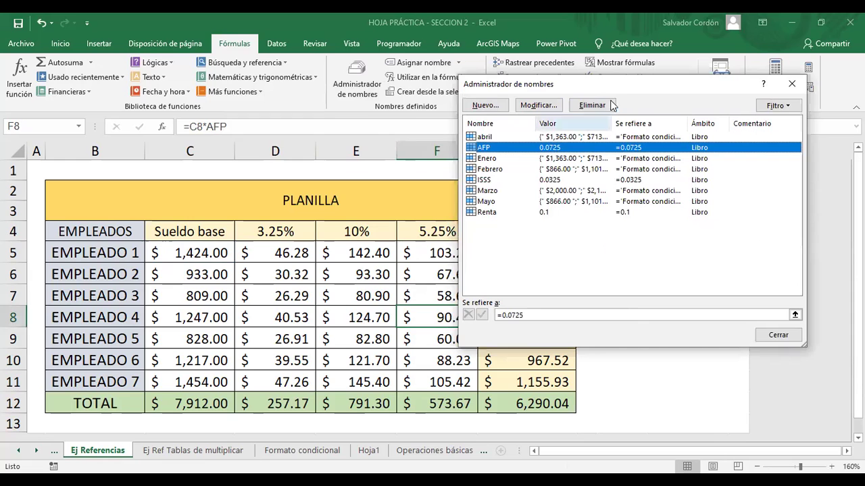
left_click_drag(613, 80, 662, 124)
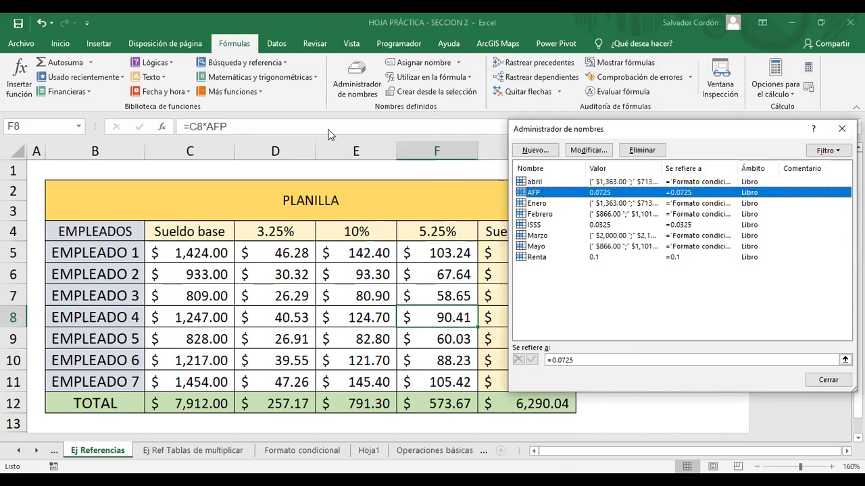
left_click_drag(593, 127, 316, 131)
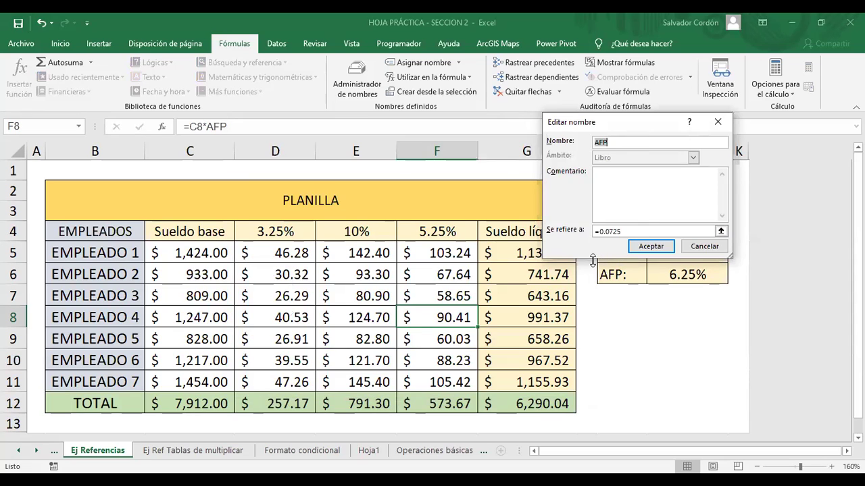
left_click(628, 231)
left_click_drag(607, 231, 624, 231)
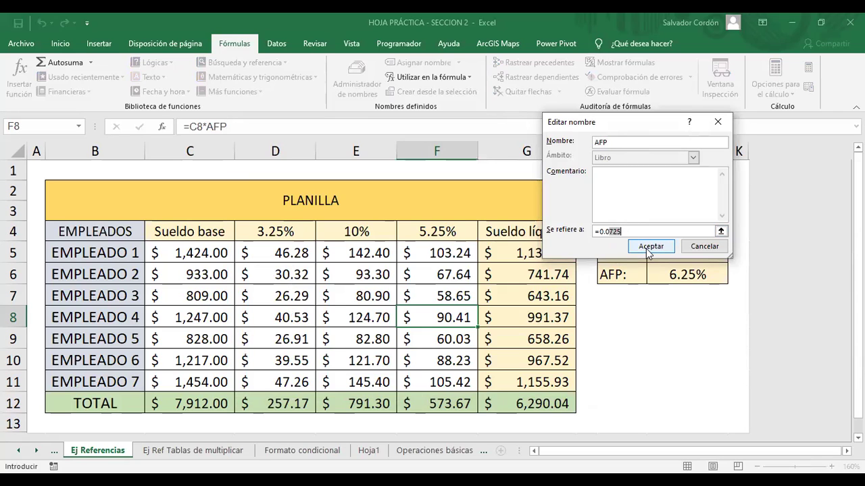
key("BackSpace")
type("5")
left_click(650, 248)
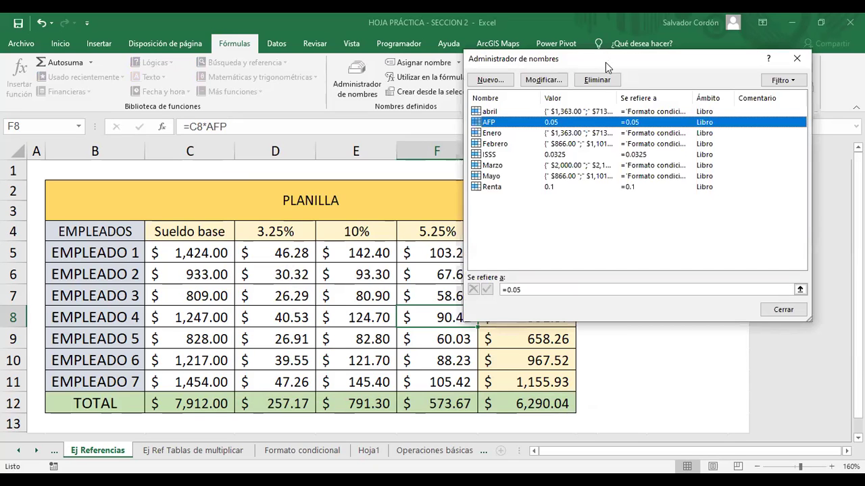
left_click_drag(605, 62, 645, 124)
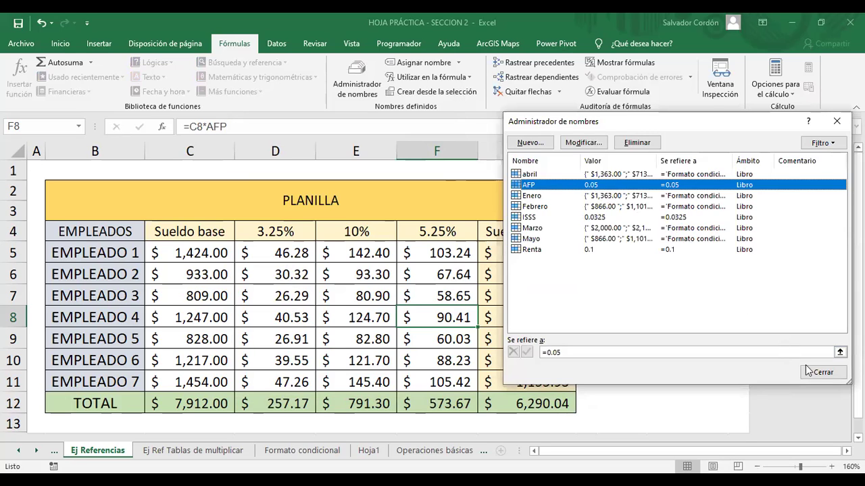
left_click(824, 376)
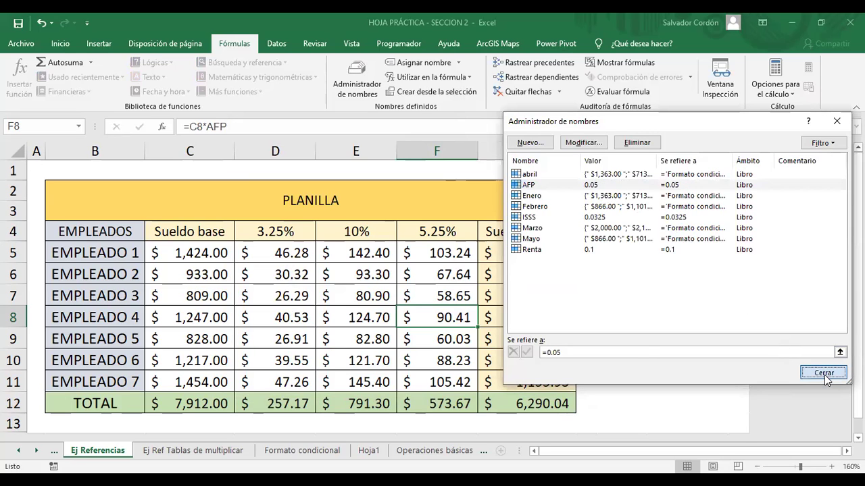
left_click_drag(446, 251, 461, 383)
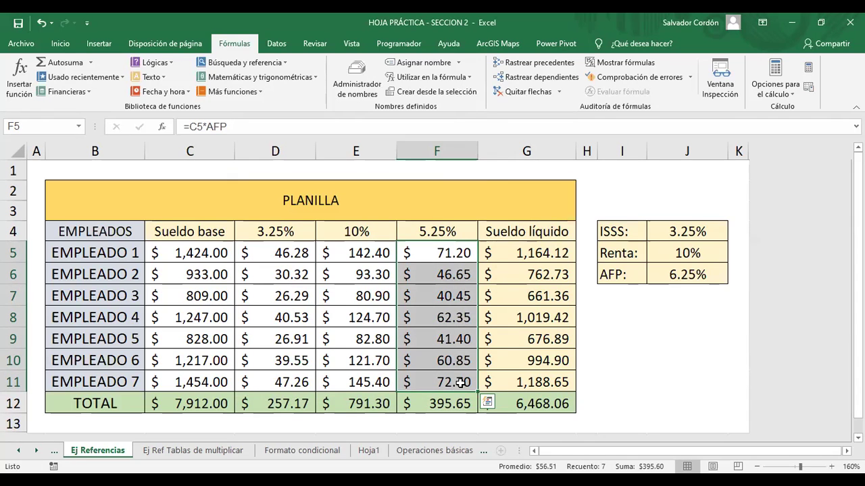
Step: Review the deductions in D5:F11 and clear the AFP deduction formulas in F5:F11
left_click_drag(292, 254, 450, 381)
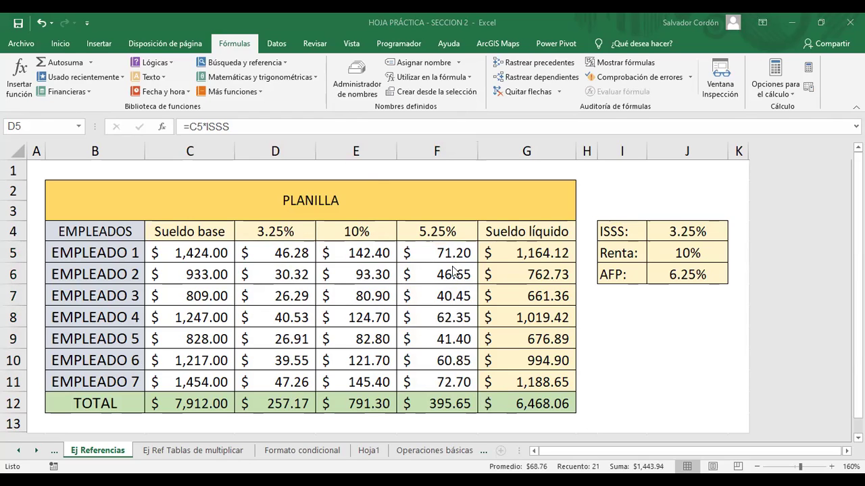
left_click_drag(450, 253, 466, 382)
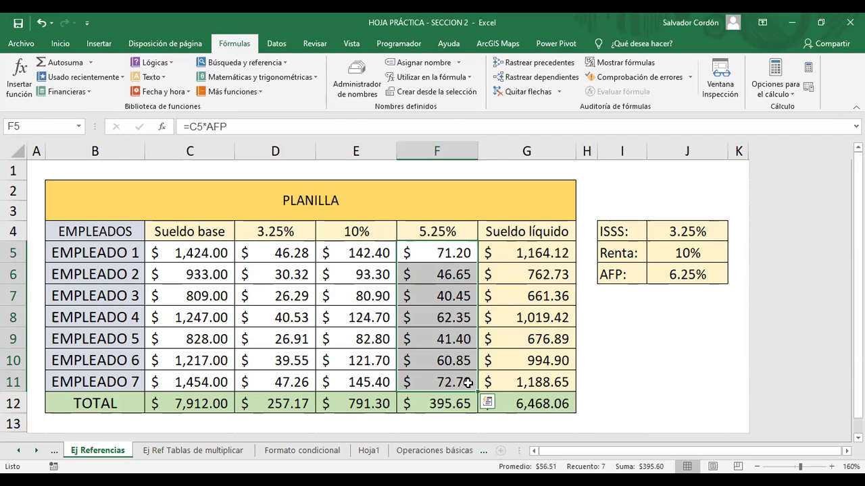
key("Delete")
Step: Enter the formula =C5*AFP in F5 and switch to the Photos app with the image Cortina.jpg
left_click(468, 254)
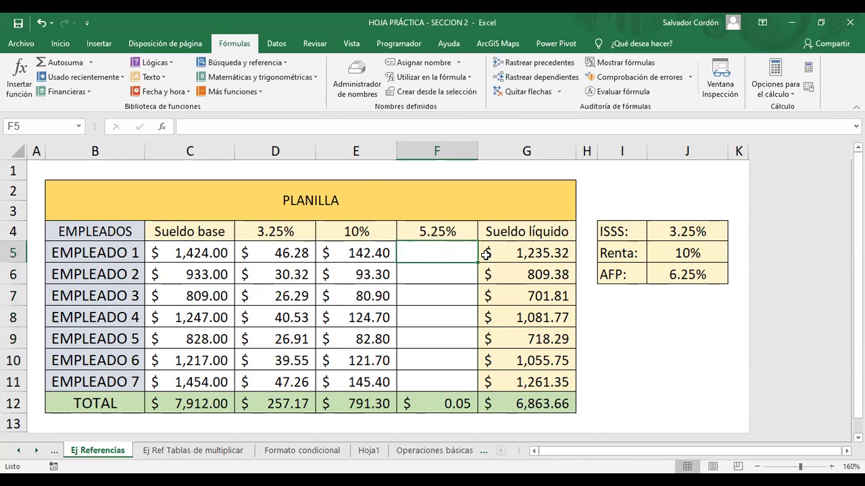
type("=")
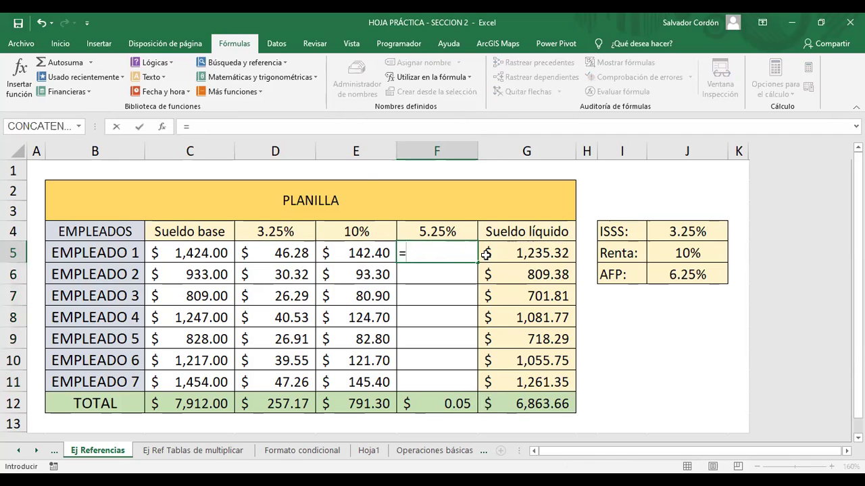
left_click(187, 254)
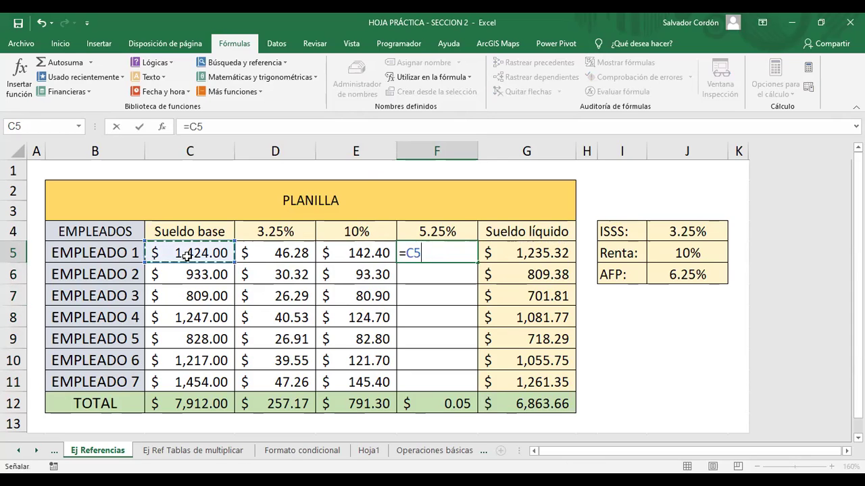
type("*")
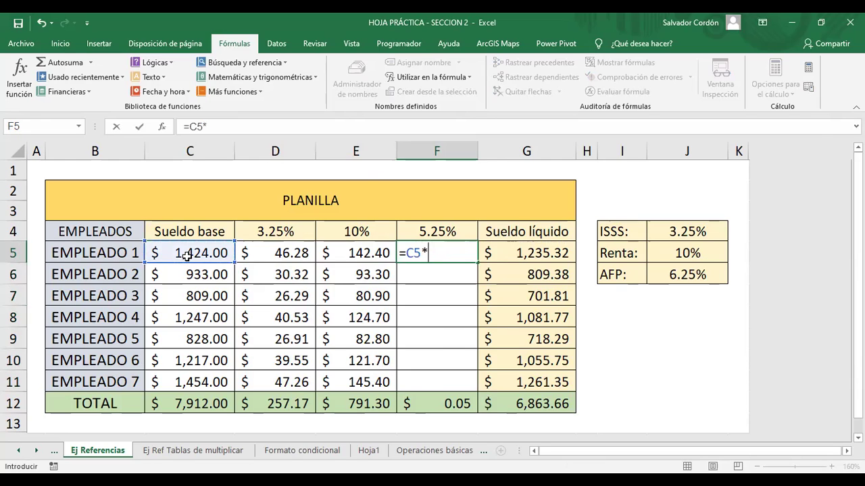
type("AFP")
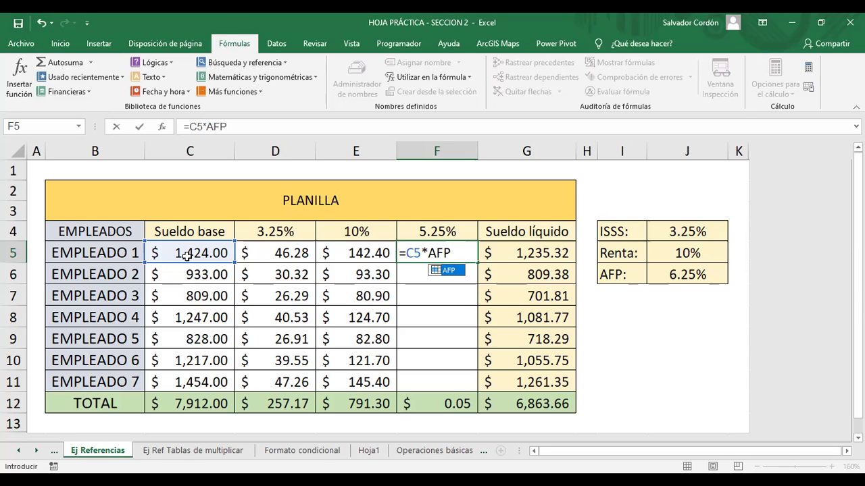
key("Return")
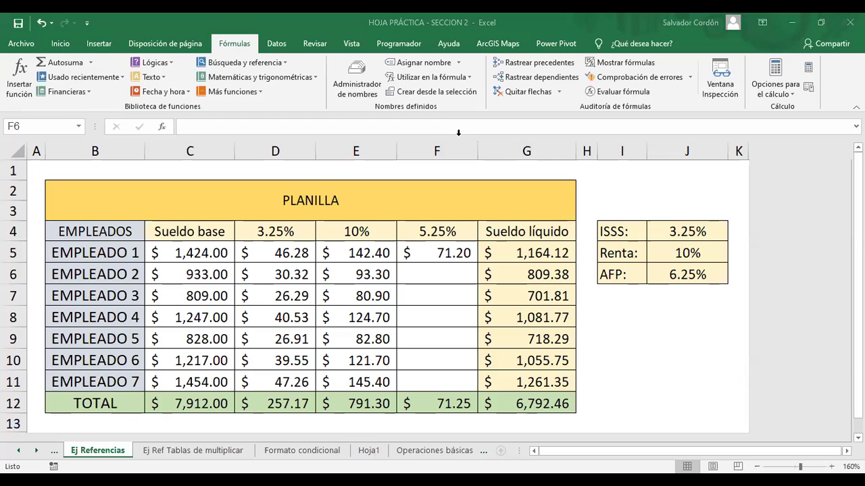
key("alt+Tab")
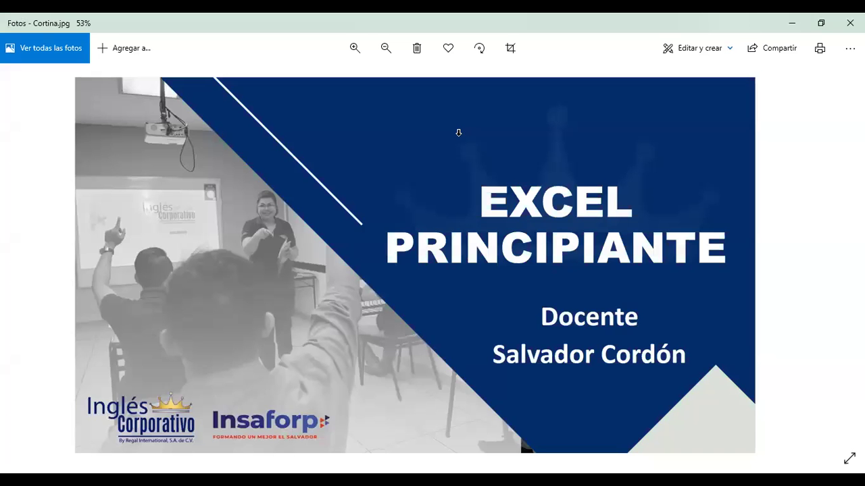